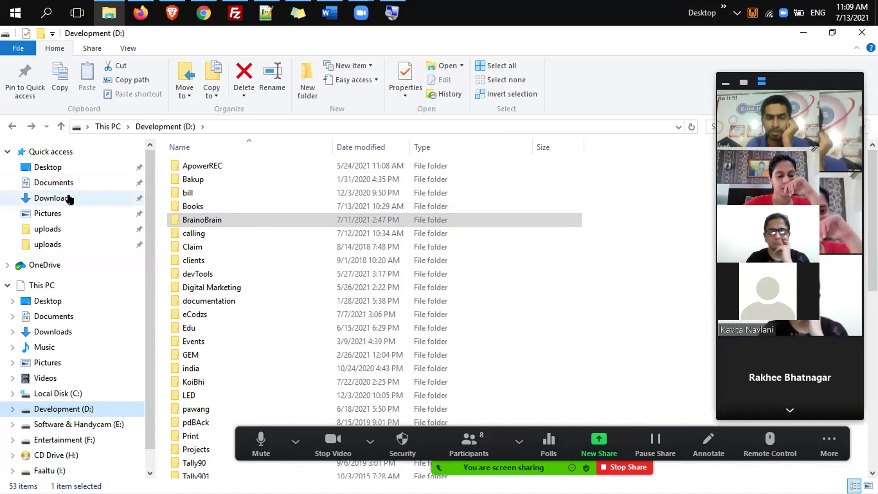
Look in the Downloads folder and return to the Development (D:) drive
click(69, 200)
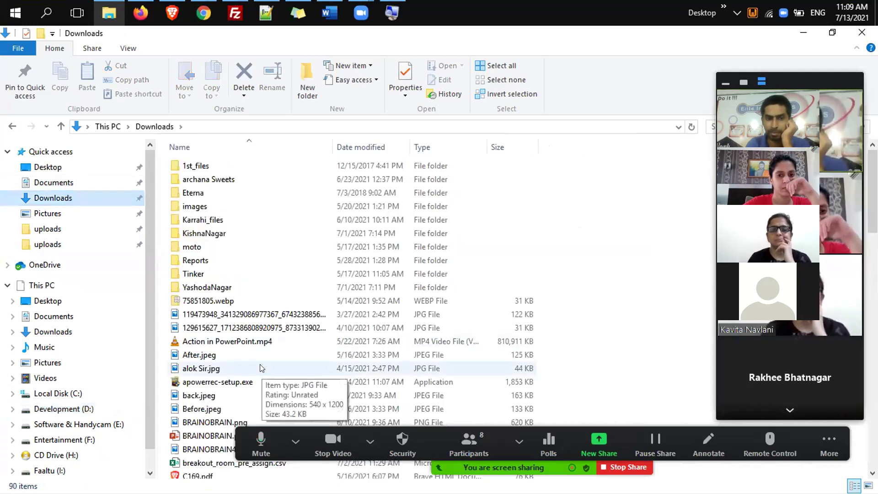
click(260, 367)
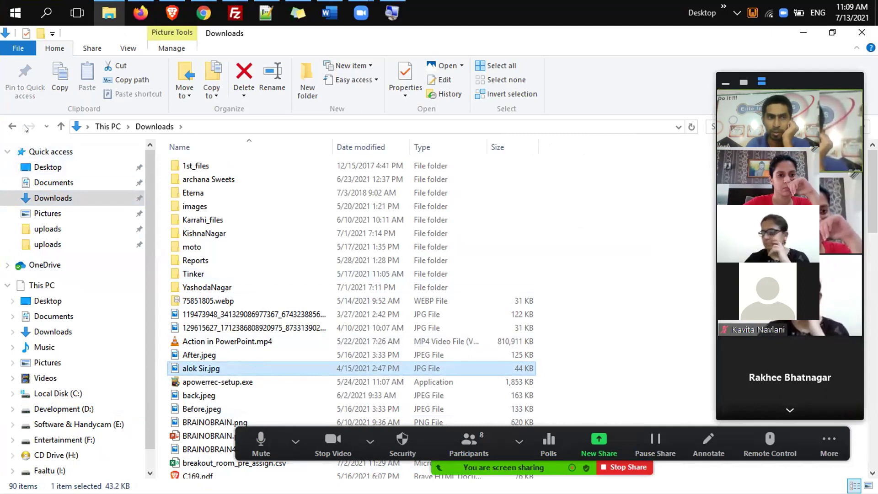
click(12, 127)
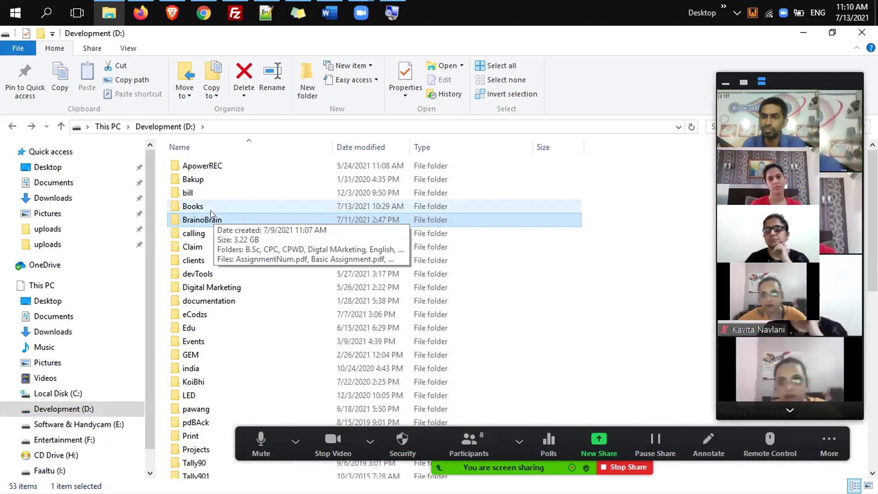
Open the Downloads folder again and select the video file Action in PowerPoint.mp4
click(75, 197)
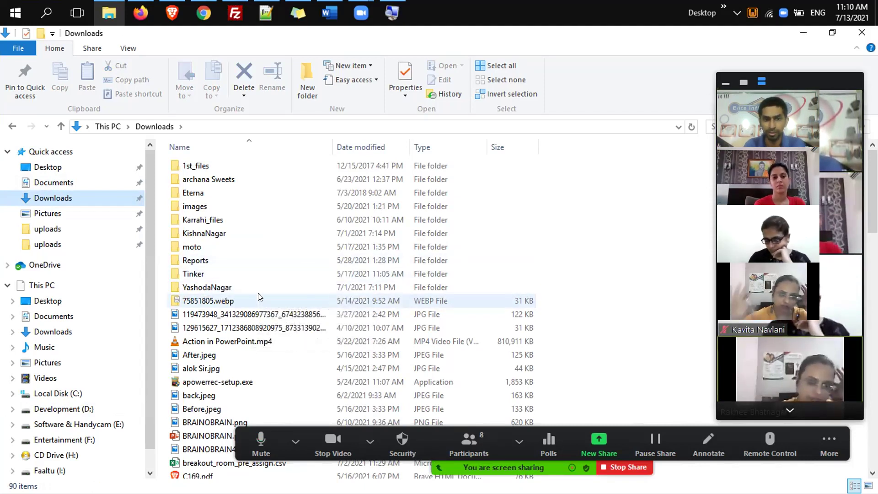
double_click(266, 366)
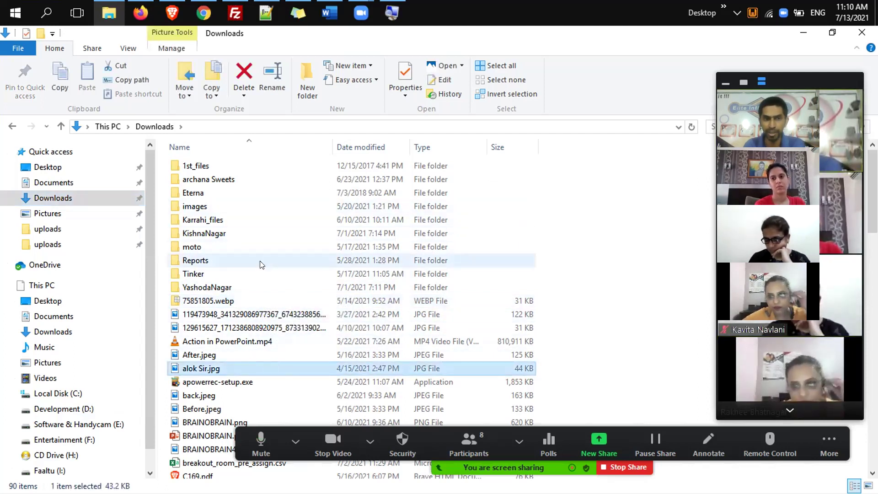
click(269, 291)
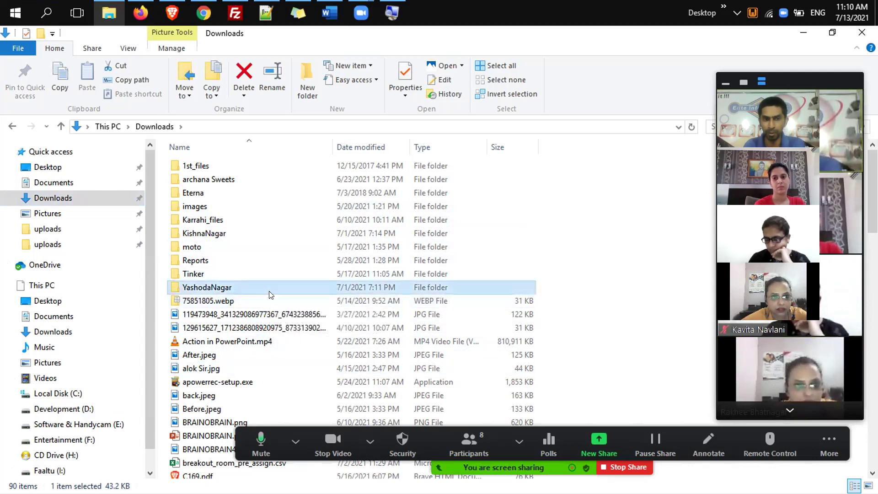
click(264, 344)
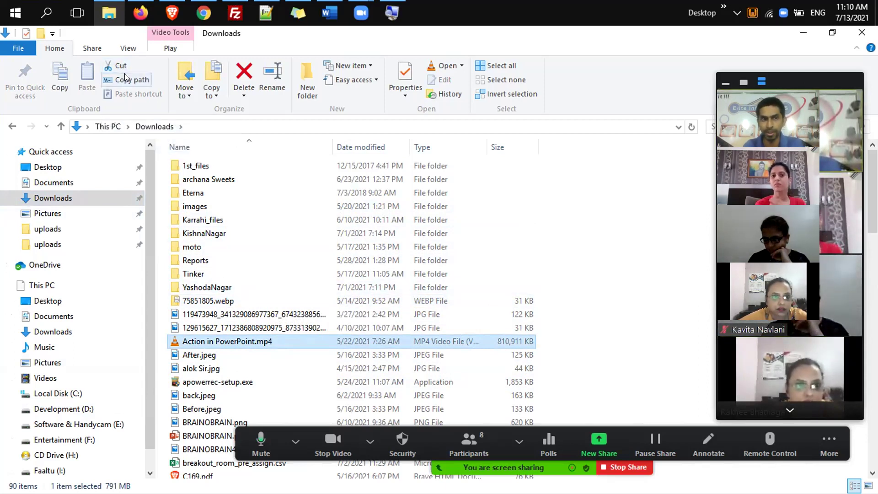
Open the Competition folder inside BrainoBrain on the Development (D:) drive
click(109, 406)
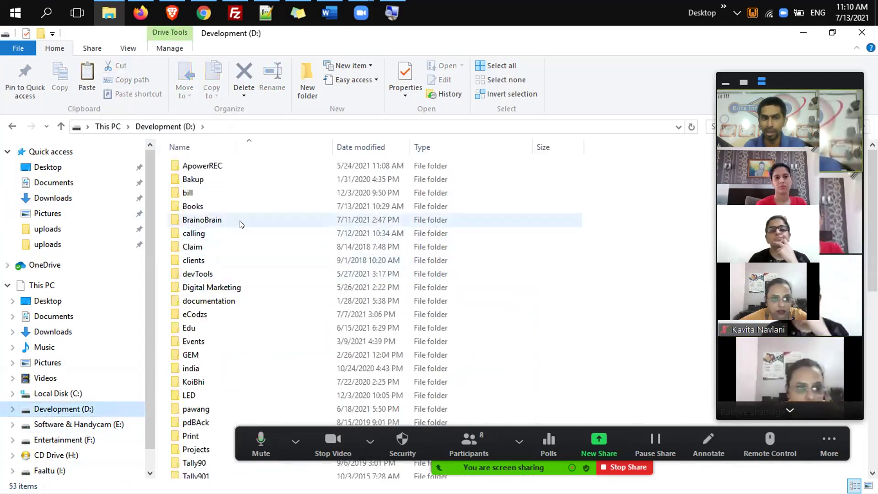
double_click(240, 220)
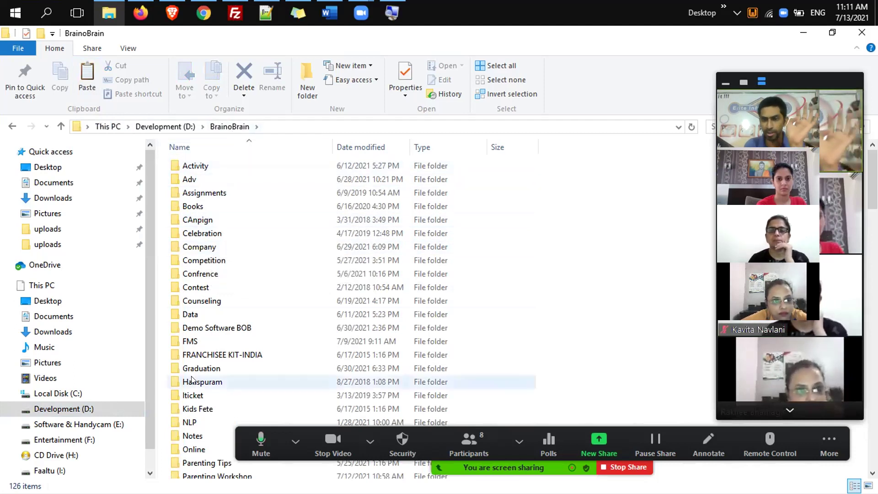
mouse_move(191, 380)
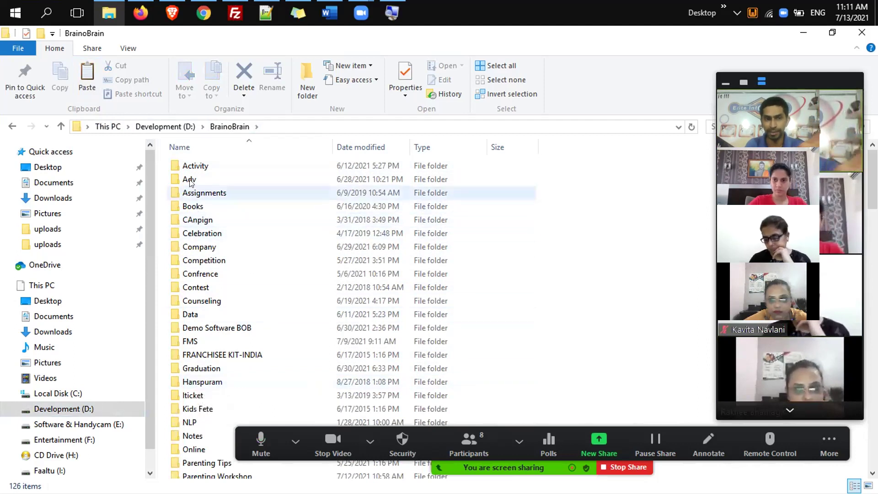
click(192, 193)
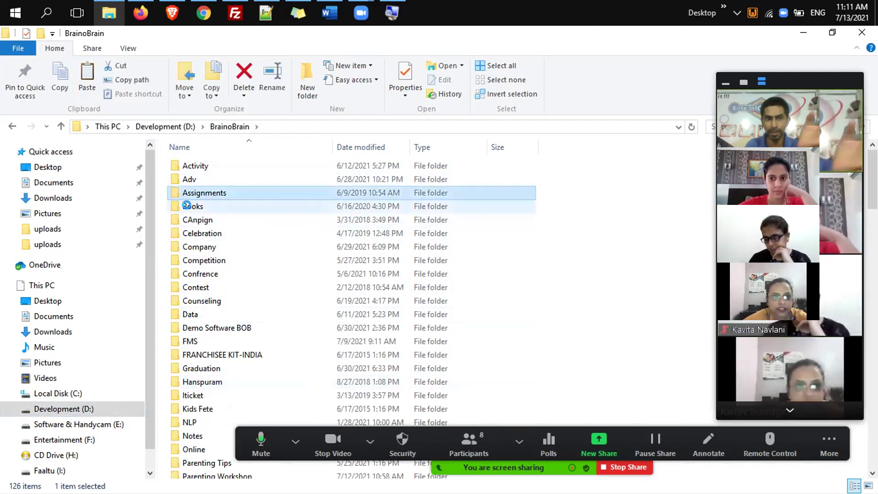
click(197, 247)
key(Down)
key(Down)
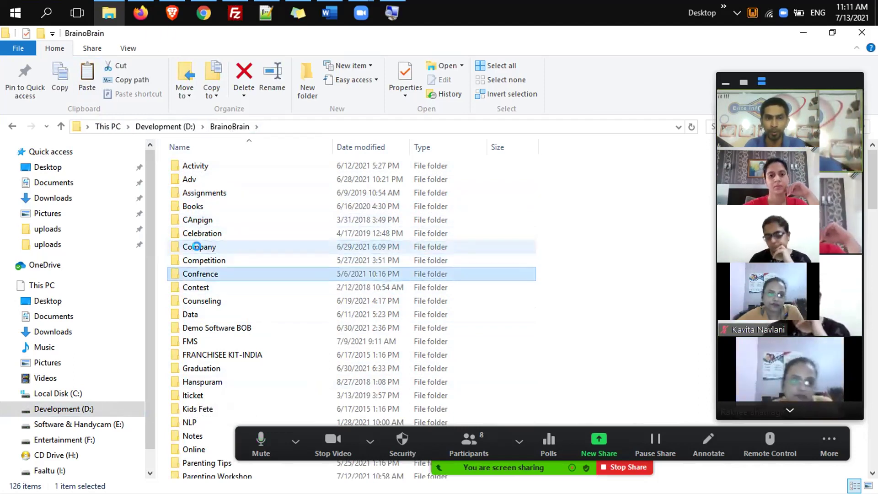
key(Up)
key(Return)
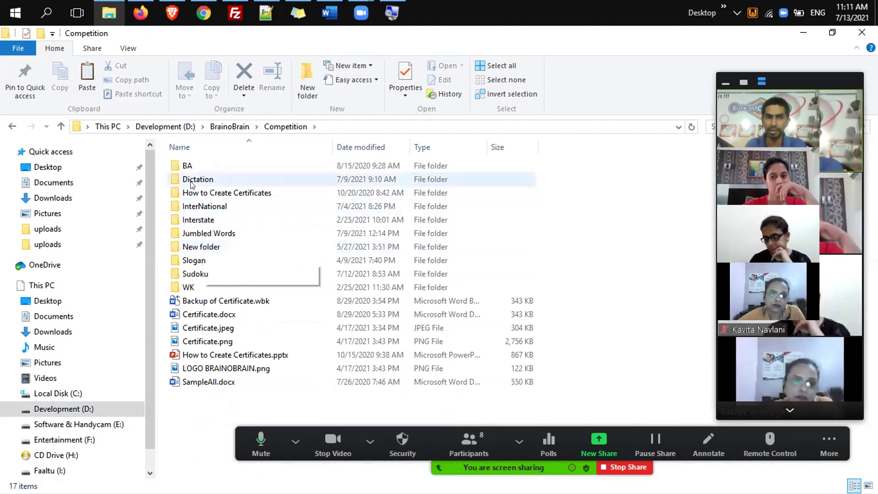
Look in the 2020 subfolder of the Interstate competition folder and return to the BrainoBrain folder
double_click(204, 219)
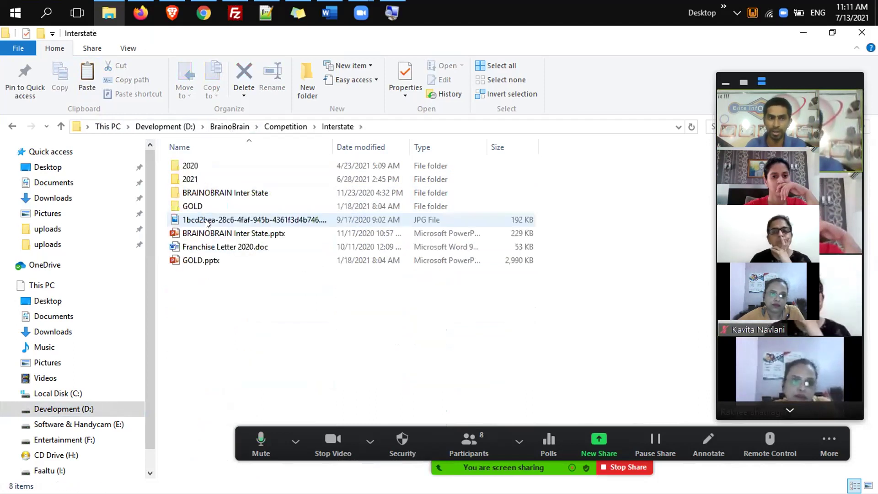
double_click(190, 180)
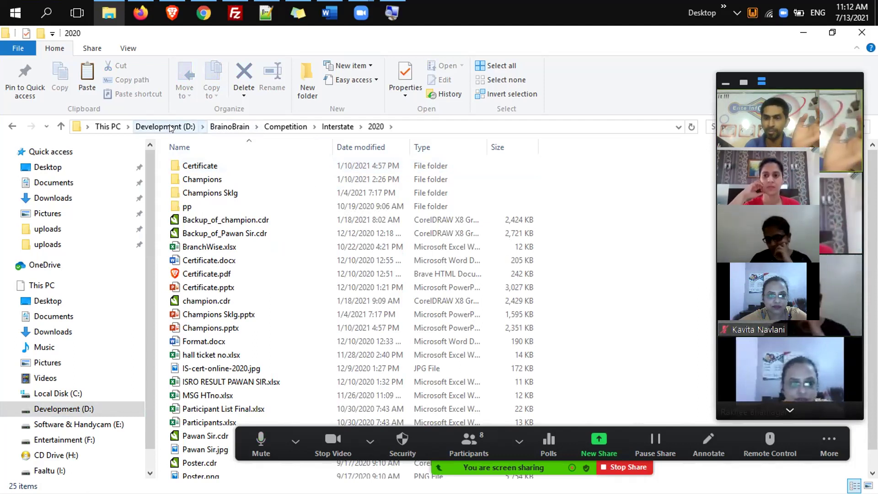
click(230, 127)
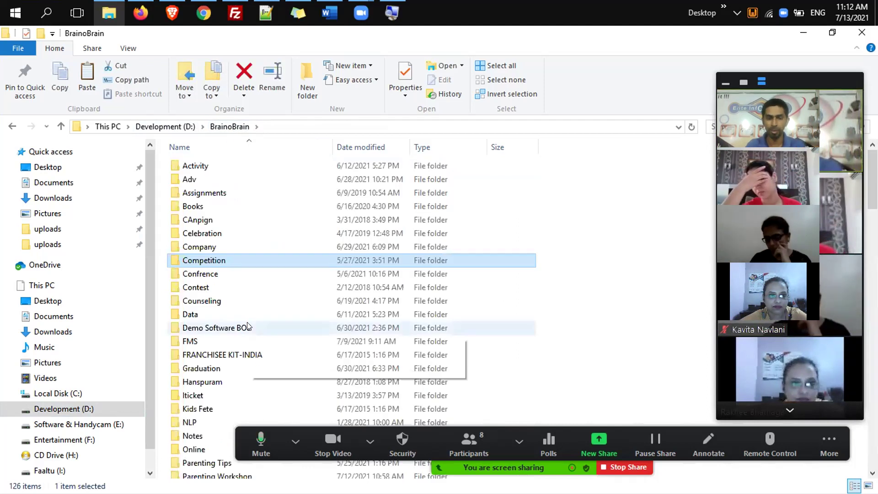
Open the Sudoku folder inside the Competition folder
key(Return)
key(s)
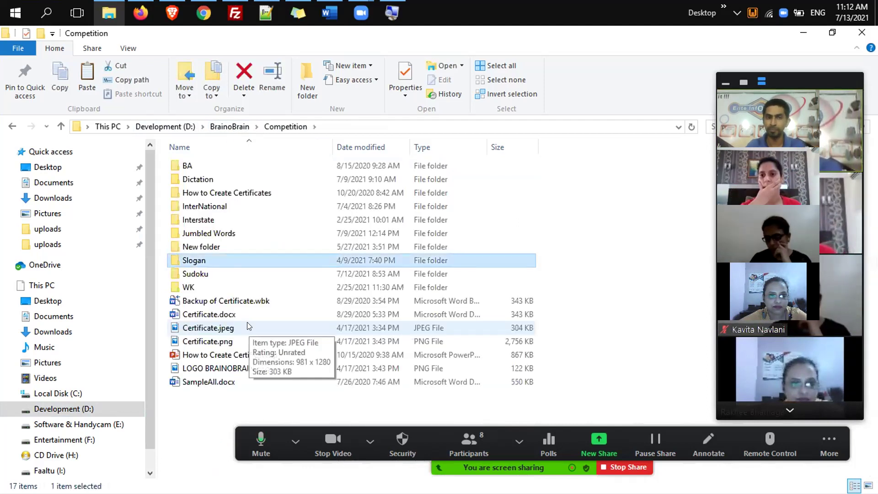
key(Down)
key(Return)
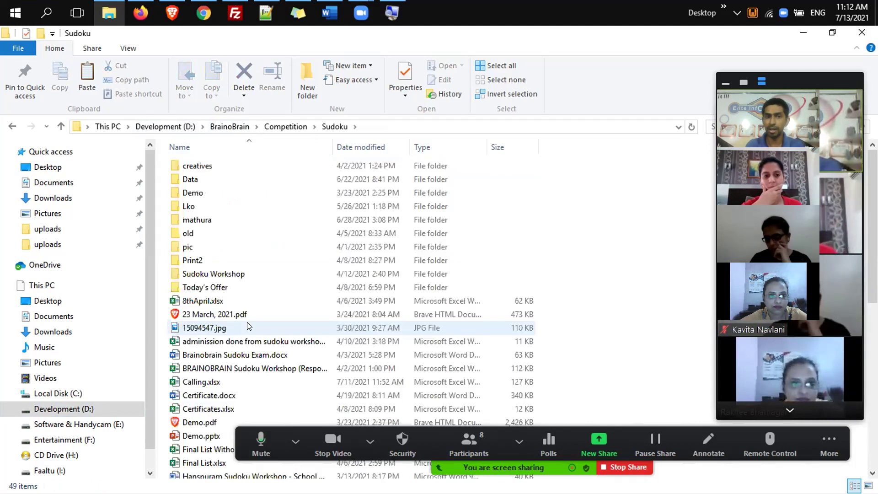
Look in the Lko and mathura subfolders of Sudoku and go back up to the BrainoBrain folder
key(l)
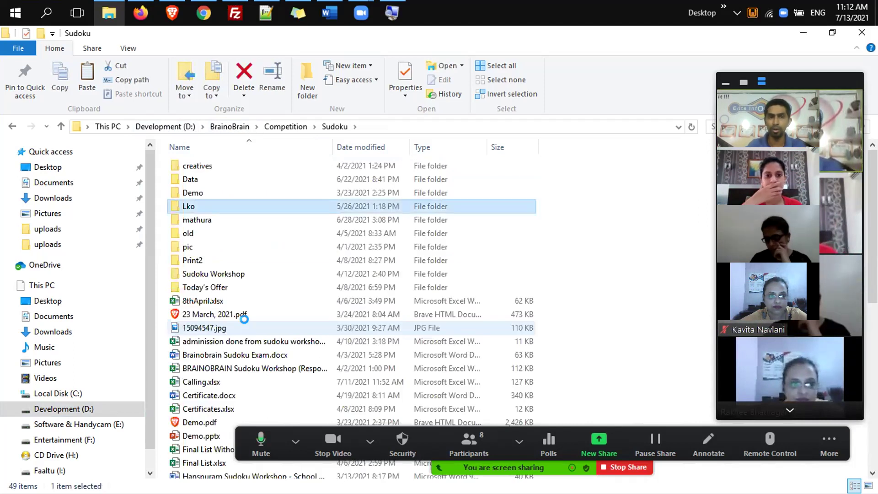
key(Return)
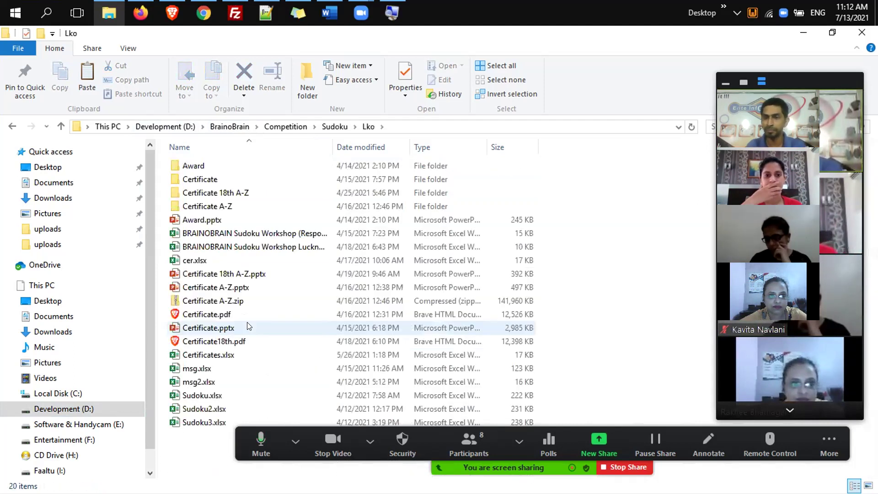
key(BackSpace)
key(m)
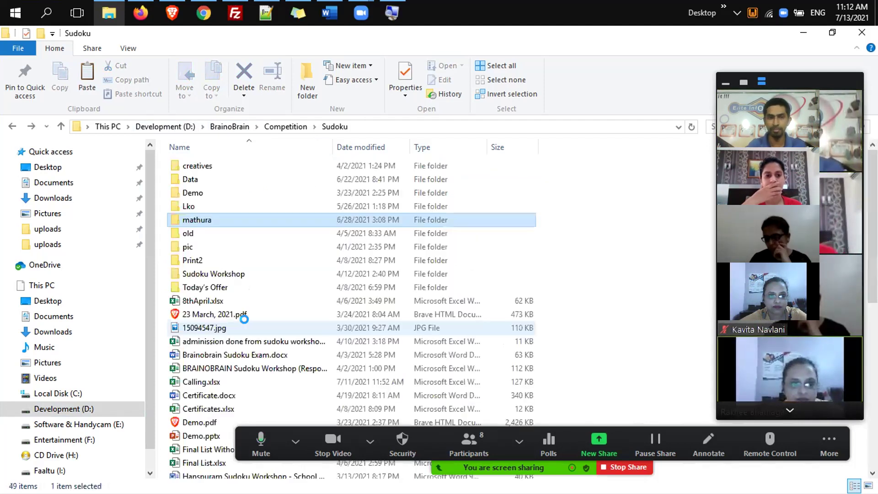
key(Return)
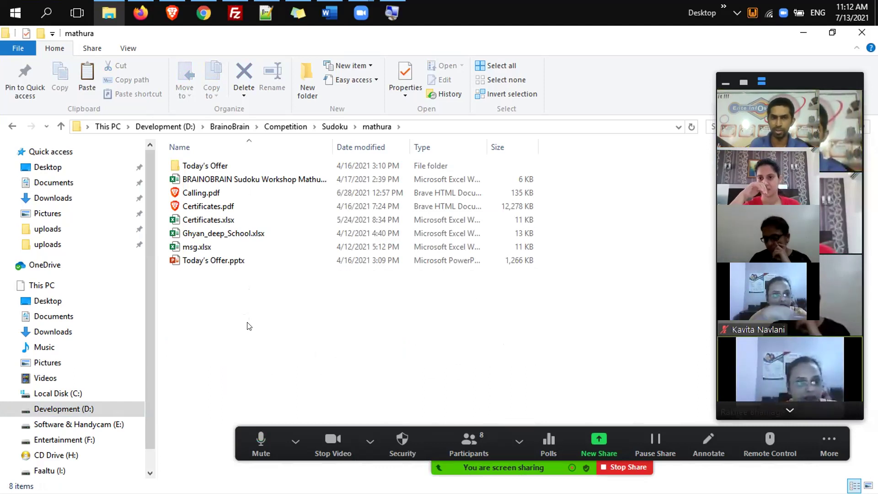
key(BackSpace)
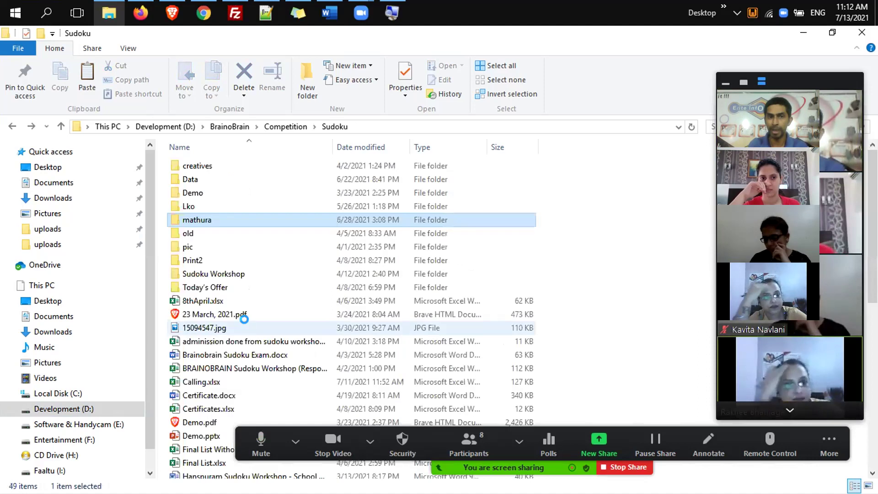
key(BackSpace)
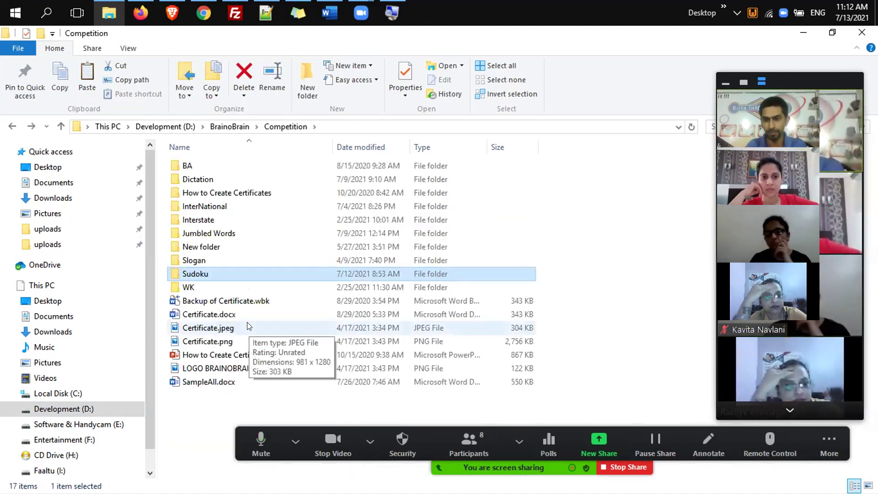
key(BackSpace)
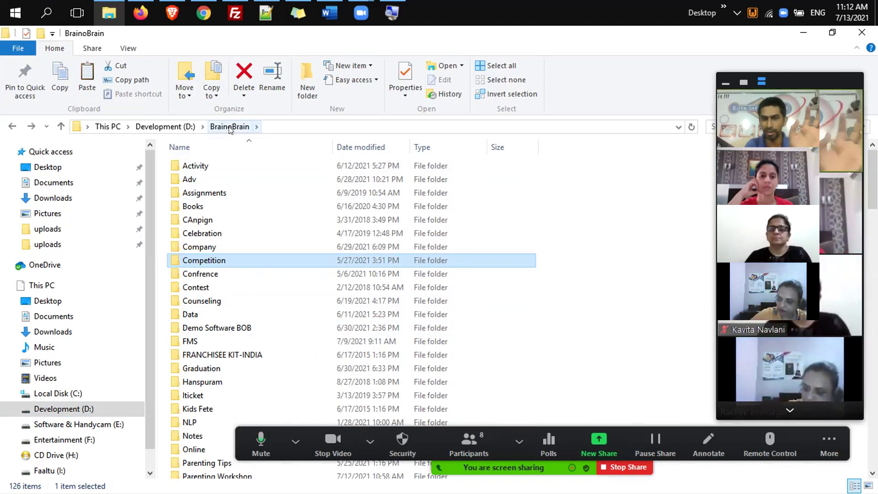
Look through the contents of the Notes folder in BrainoBrain and return to the BrainoBrain folder
key(Down)
key(Up)
key(Up)
key(Up)
key(Up)
key(Down)
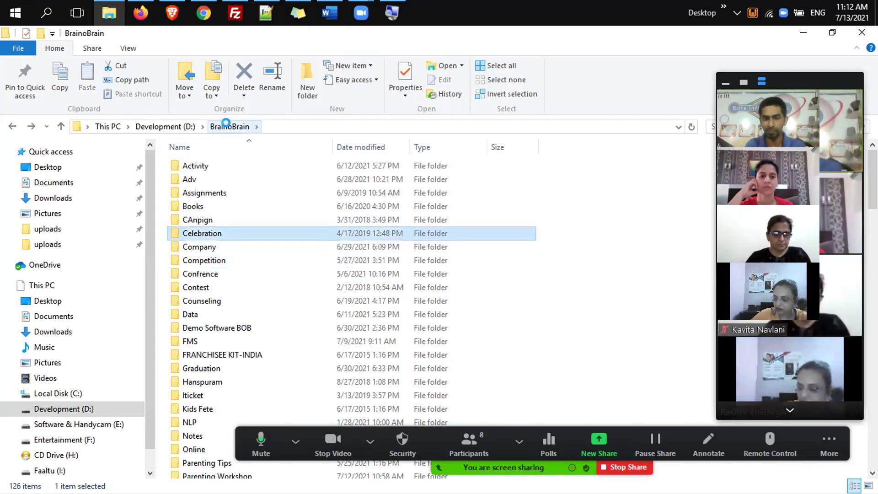
key(n)
key(n)
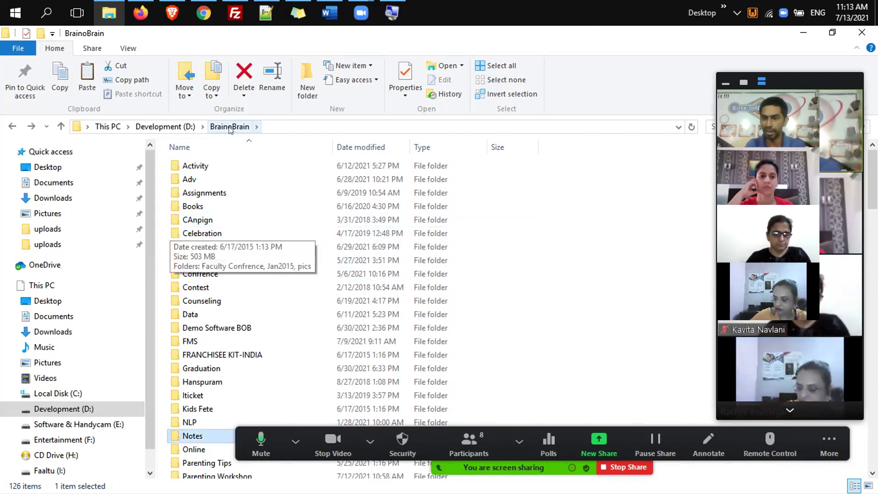
key(Return)
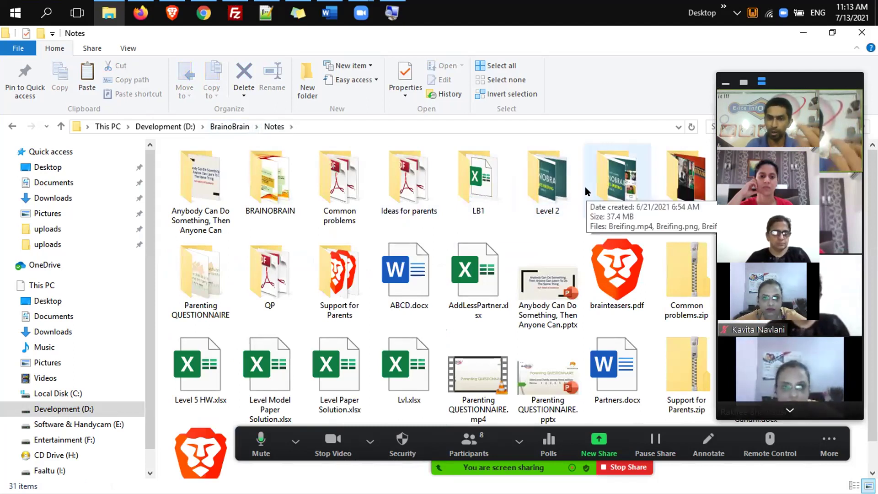
key(BackSpace)
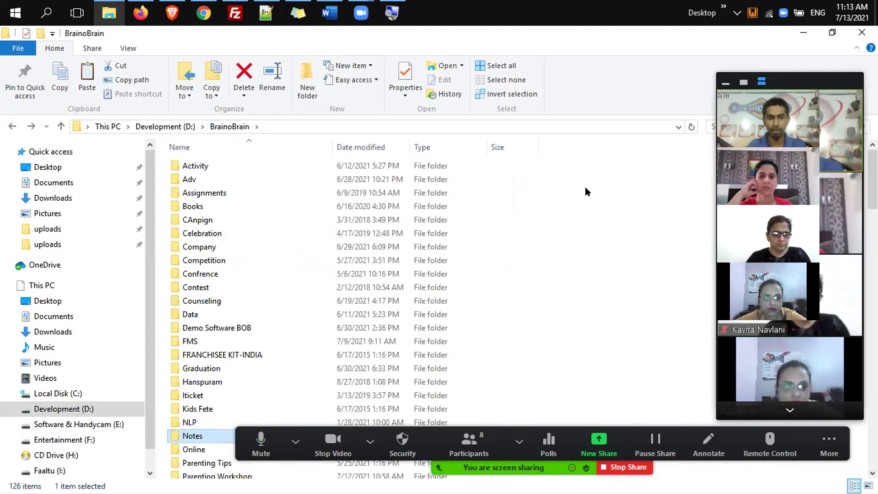
Look in the Parenting Workshop folder and return to the BrainoBrain folder
key(Down)
key(Down)
key(Down)
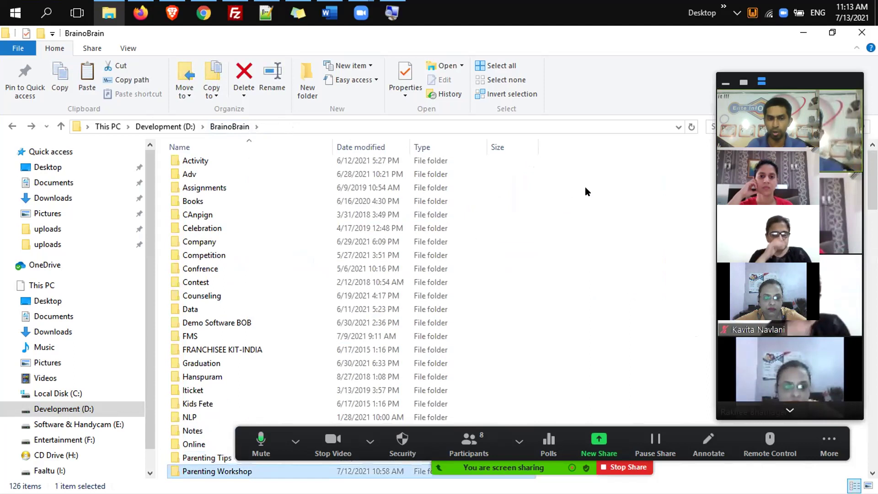
key(Return)
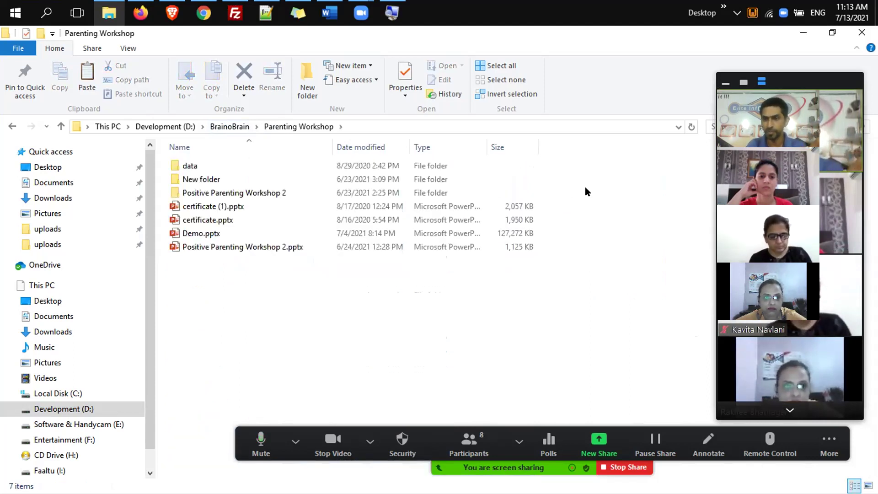
key(BackSpace)
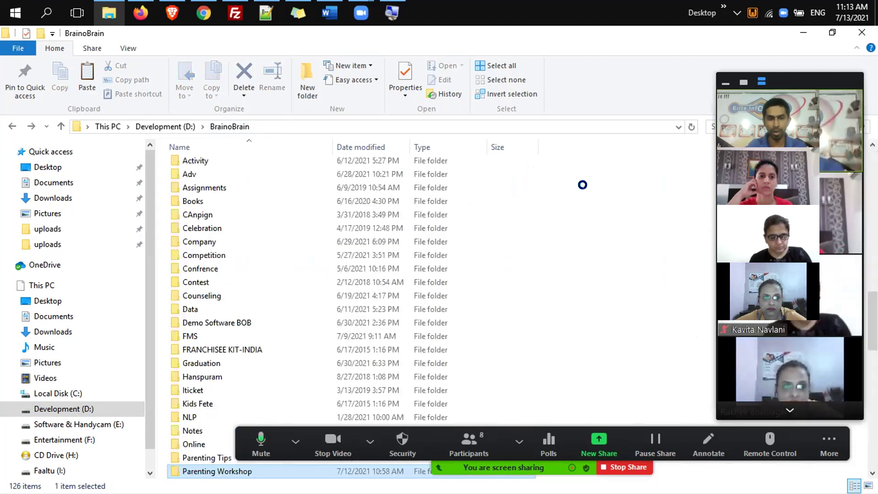
Look in the Demo Software BOB folder and return to the BrainoBrain folder
text(de)
key(Home)
text(de)
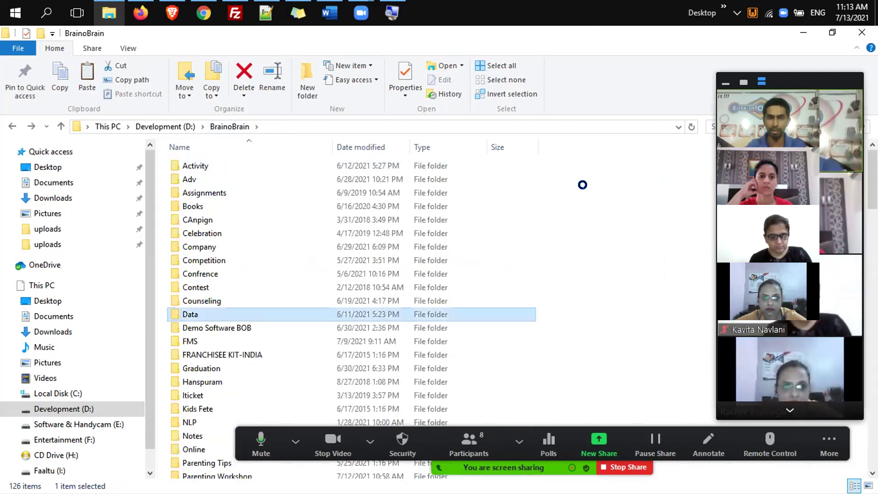
key(Return)
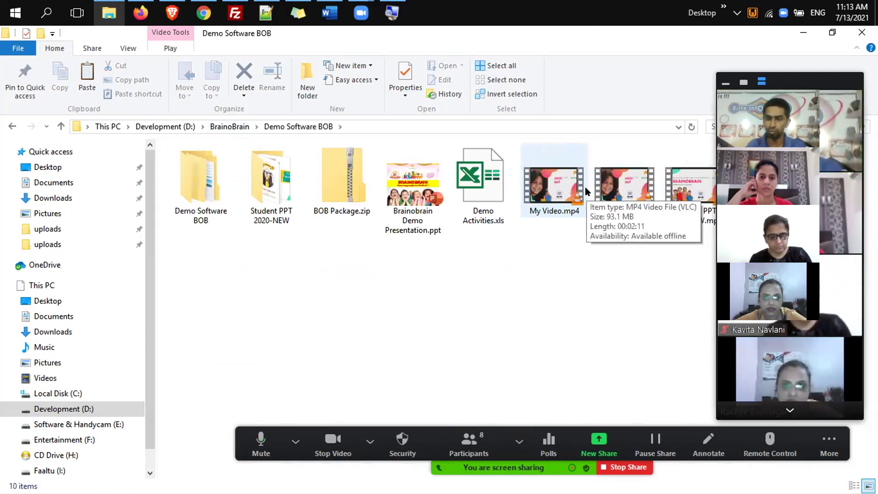
key(BackSpace)
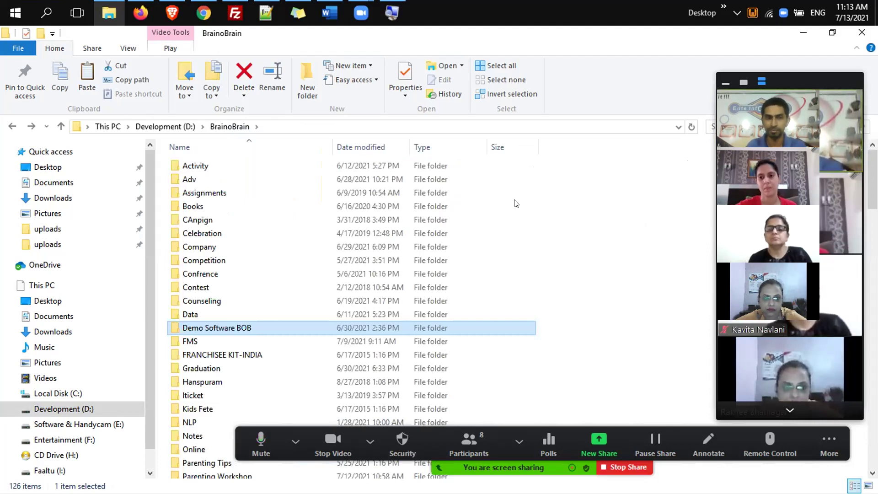
Go to the Faaltu (I:) drive and permanently delete its bob and brainobrain folders
click(295, 263)
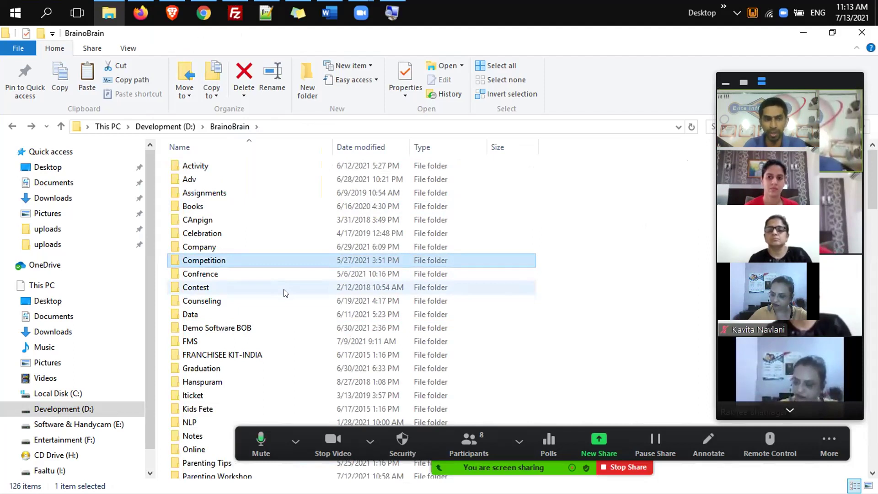
click(84, 470)
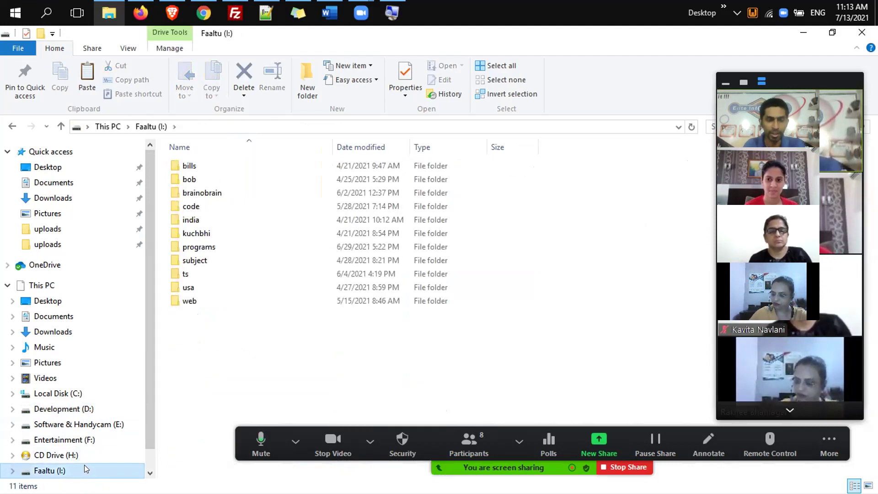
click(190, 180)
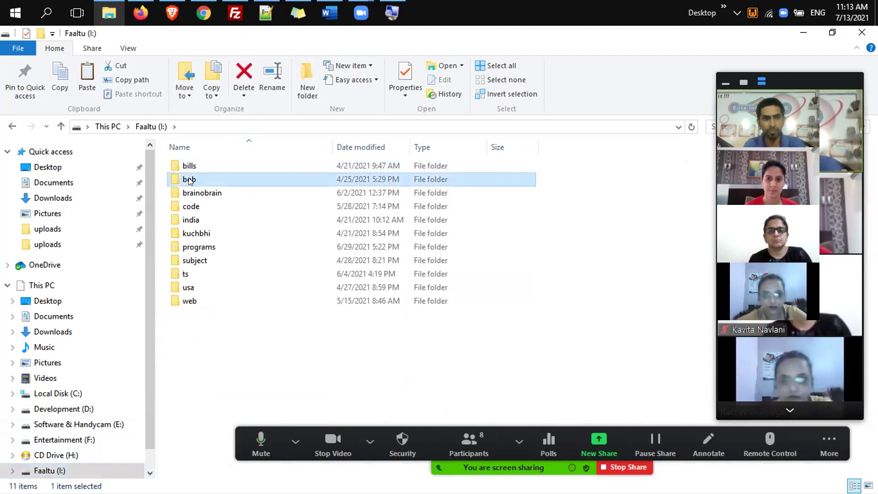
key(shift+Down)
key(shift+Down)
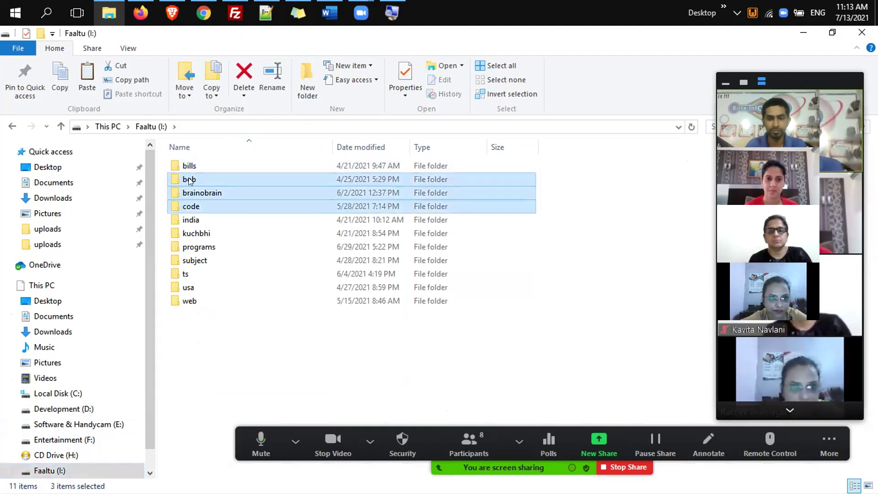
key(shift+Up)
key(shift+Delete)
key(Escape)
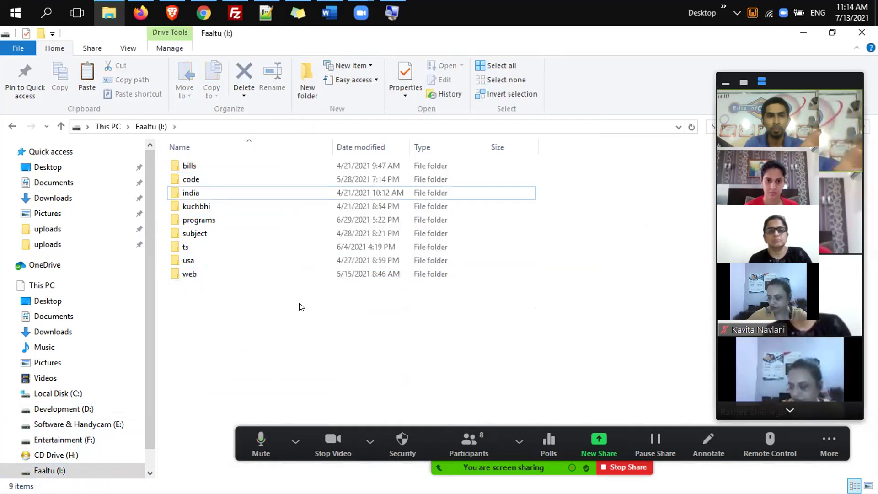
Create a new folder named brainobrain in the Faaltu (I:) drive
click(307, 89)
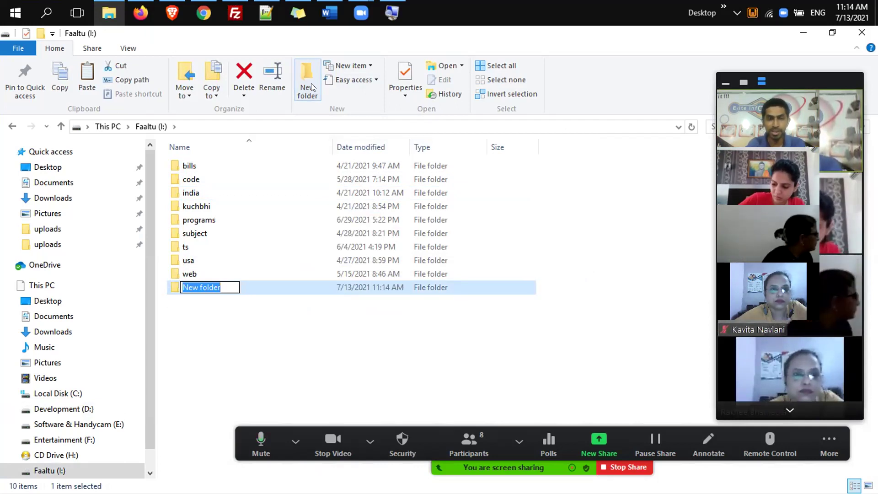
text(brainobrain)
key(Return)
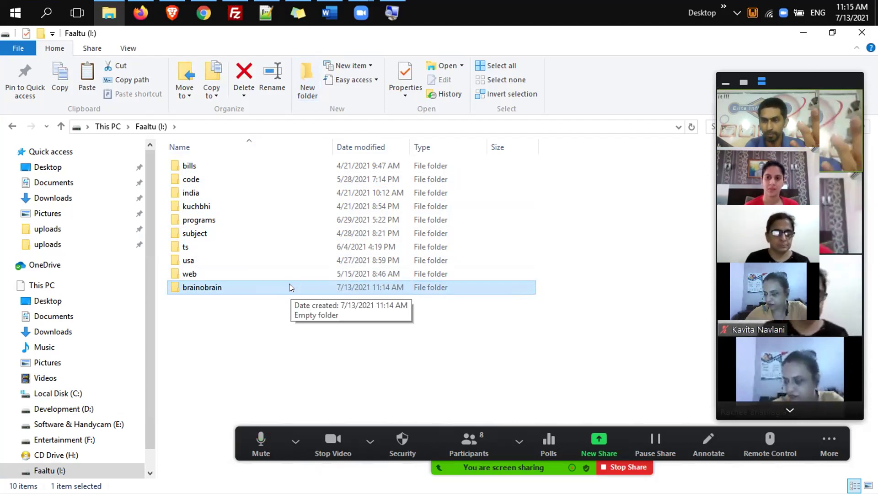
click(346, 356)
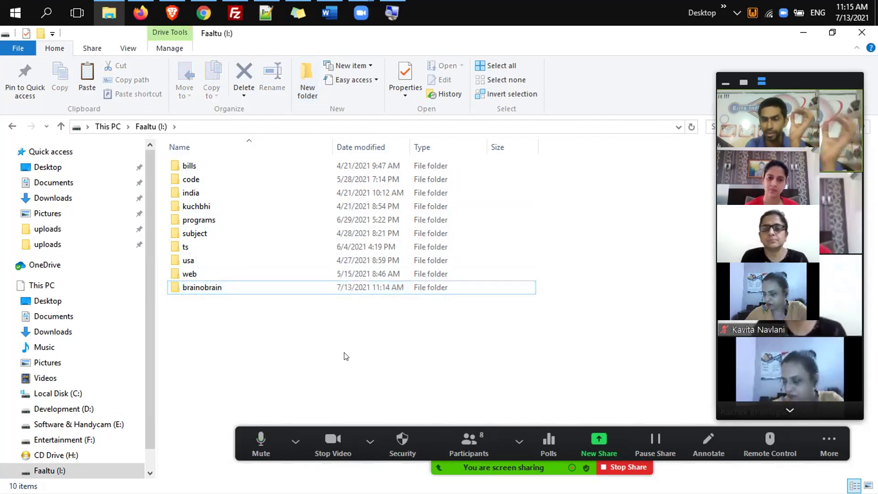
Create a folder in Faaltu (I:) keeping the default name and permanently delete it
click(306, 71)
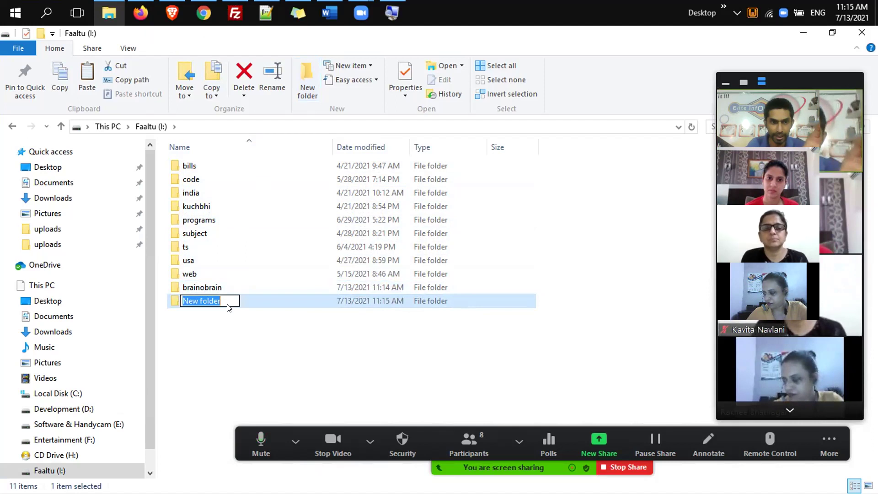
key(Return)
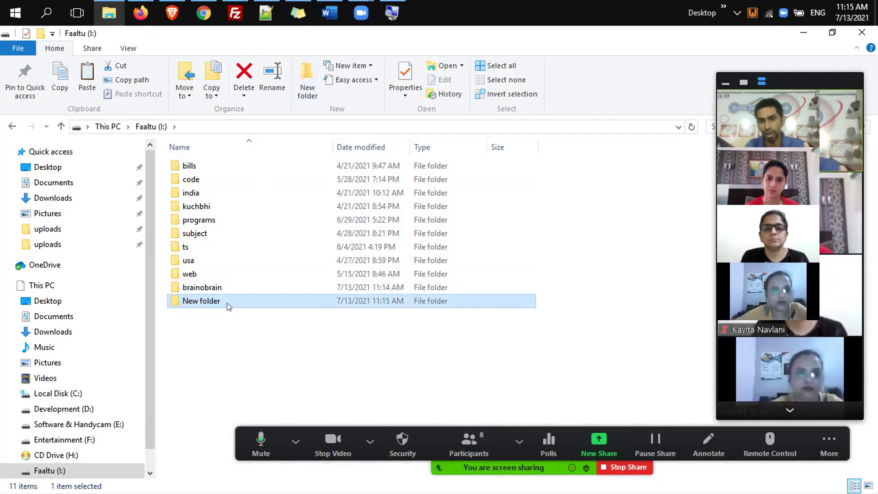
key(shift+Delete)
key(Return)
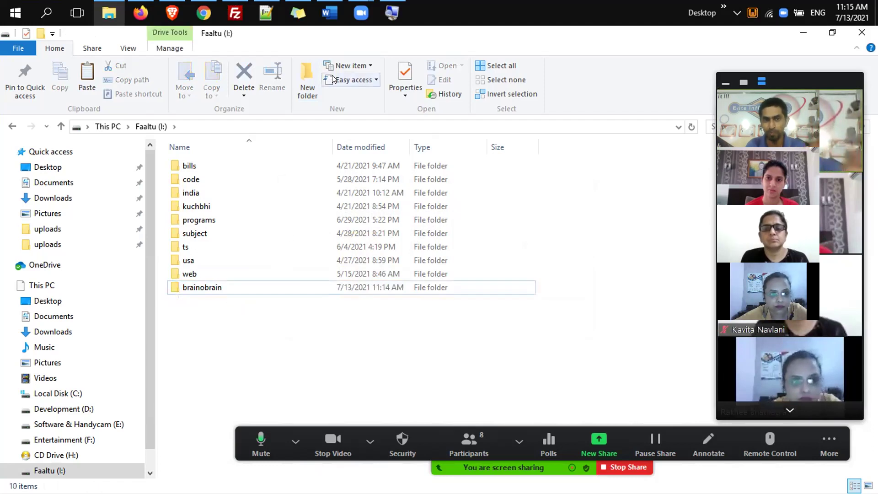
Create a folder in Faaltu (I:), replace its default name with bob, and permanently delete it
click(307, 76)
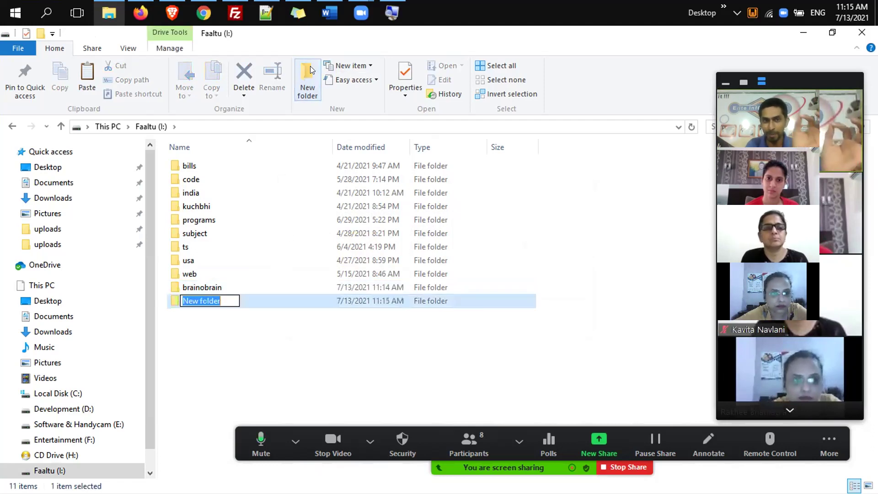
click(224, 298)
key(BackSpace)
key(BackSpace)
key(BackSpace)
key(BackSpace)
key(BackSpace)
key(BackSpace)
key(BackSpace)
key(BackSpace)
key(BackSpace)
key(BackSpace)
text(bob)
key(Return)
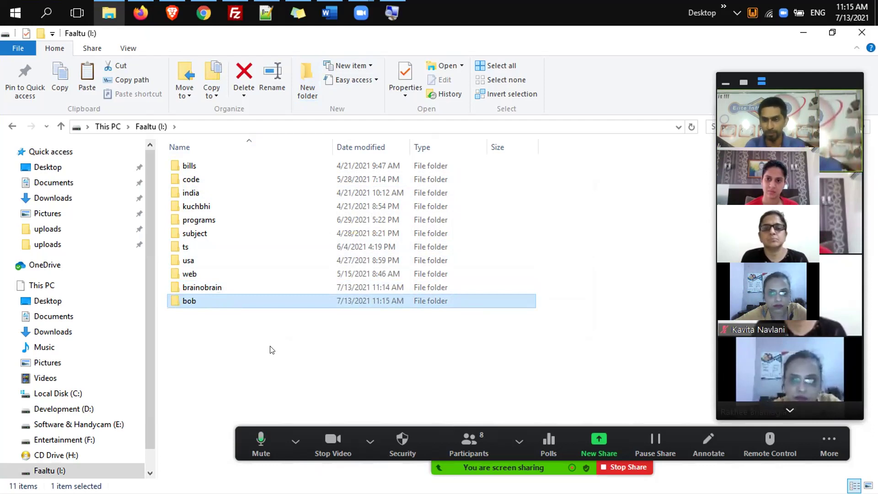
key(shift+Delete)
key(Return)
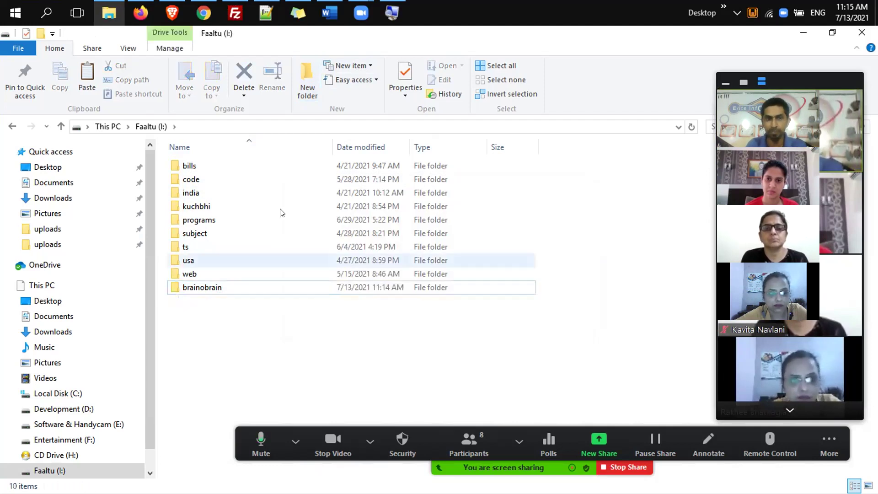
Create a new folder named bob in the Faaltu (I:) drive
click(299, 83)
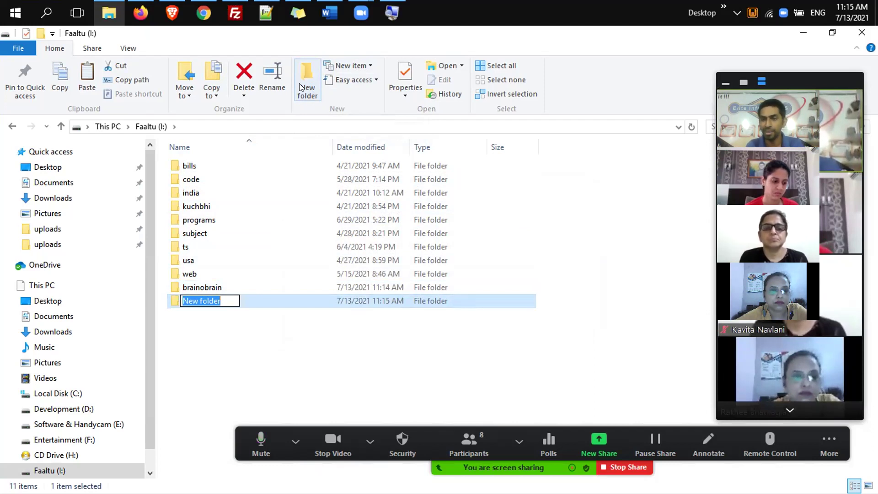
text(bob)
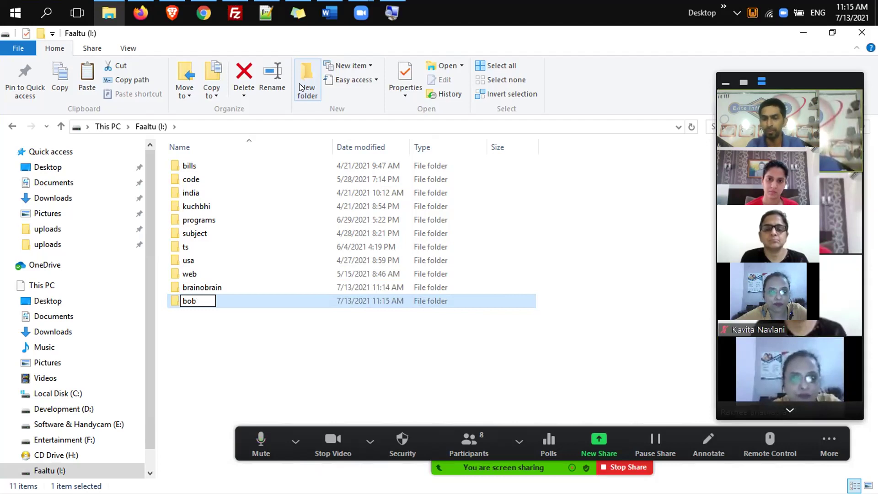
key(Return)
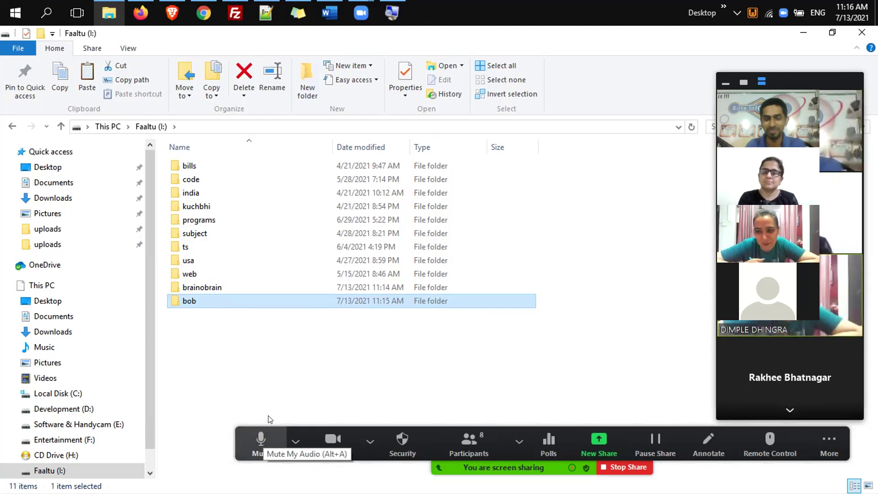
click(354, 345)
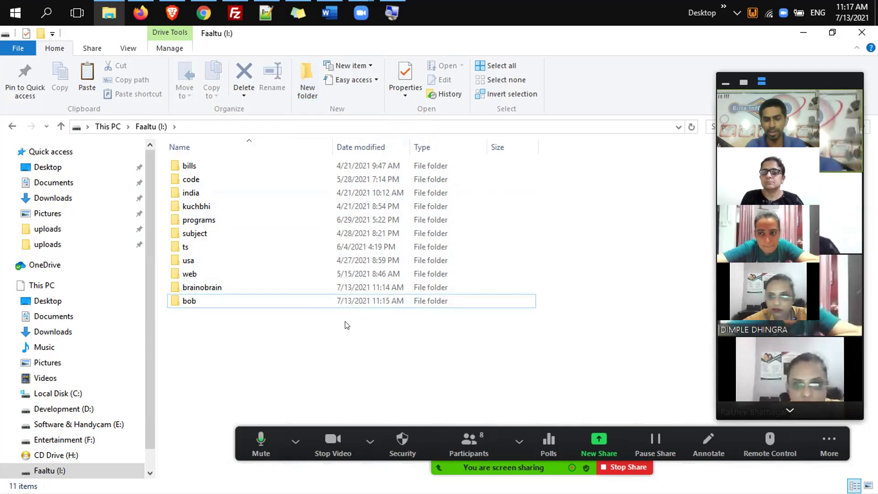
Create a new folder named someName in the Faaltu (I:) drive
key(ctrl+shift+n)
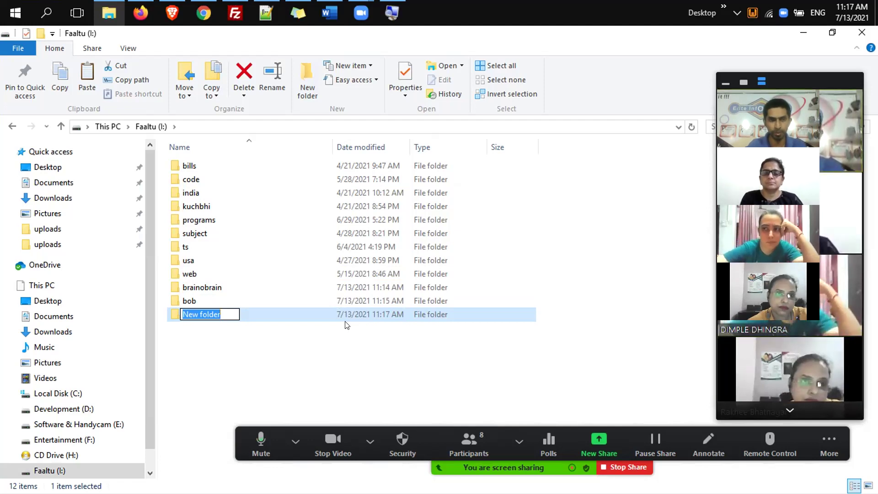
text(som)
key(BackSpace)
key(BackSpace)
key(BackSpace)
text(someName)
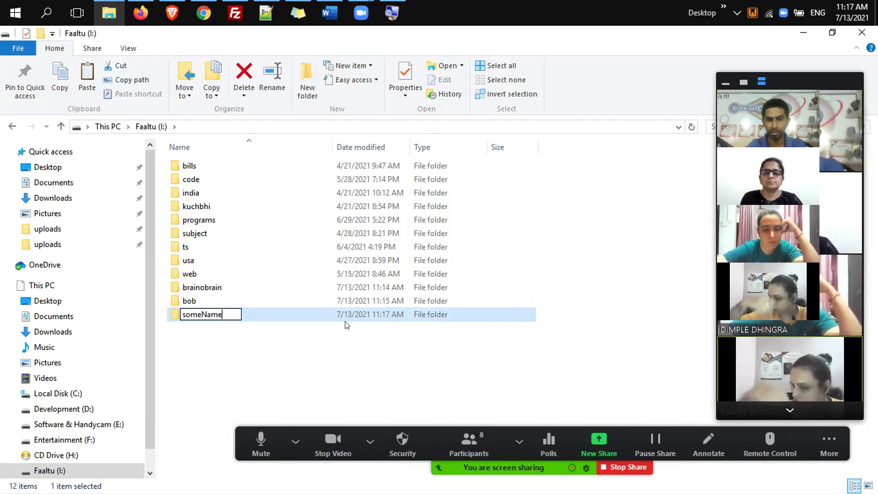
key(Return)
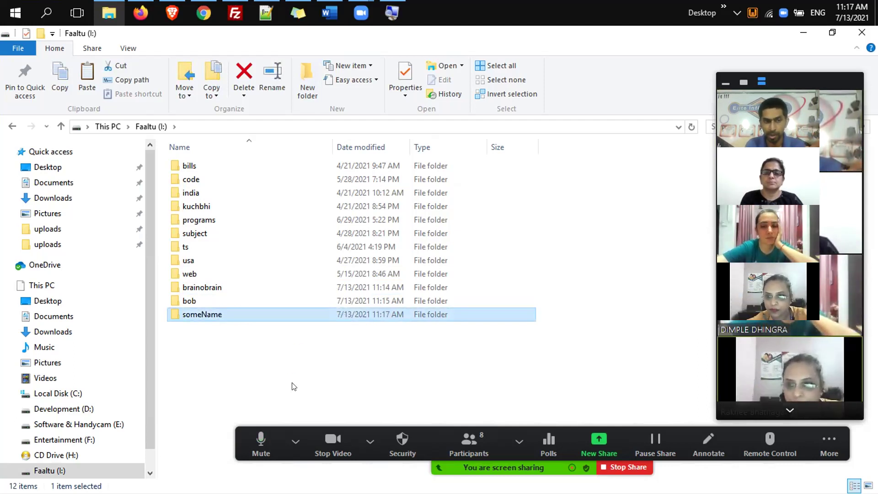
Go to This PC and examine the Local Disk (C:), Development (D:) and Software & Handycam (E:) drives
click(64, 288)
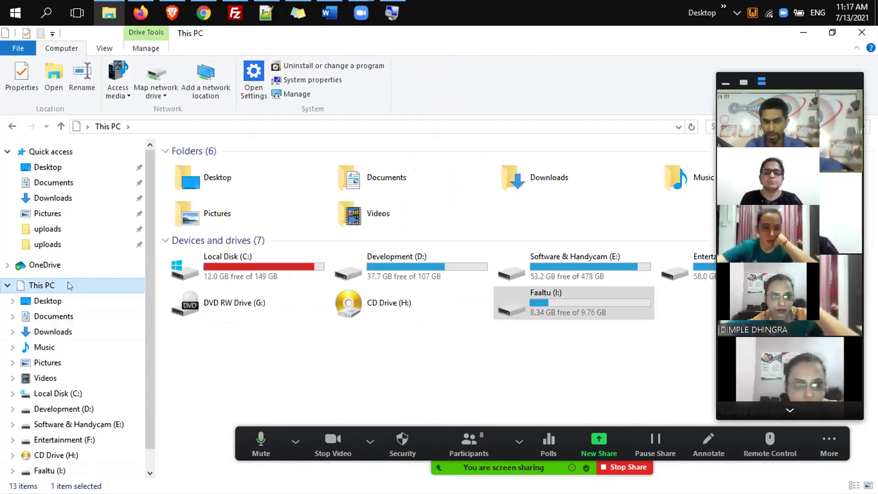
double_click(267, 263)
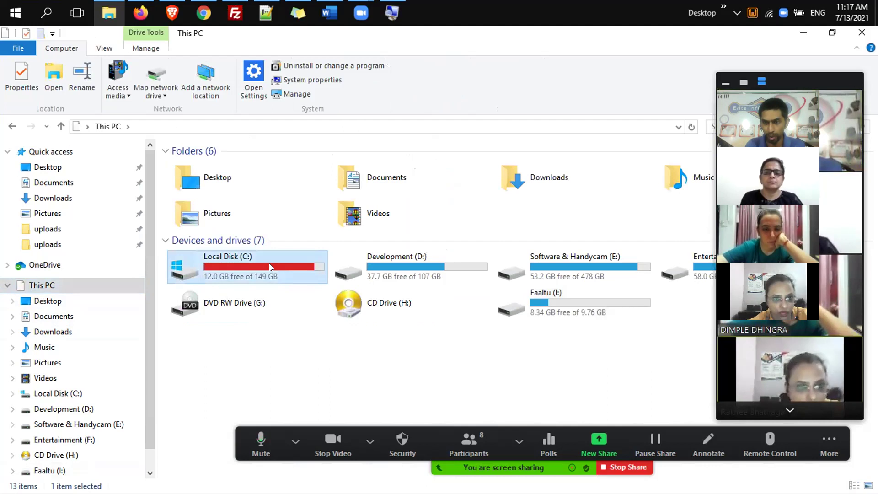
click(423, 267)
click(570, 260)
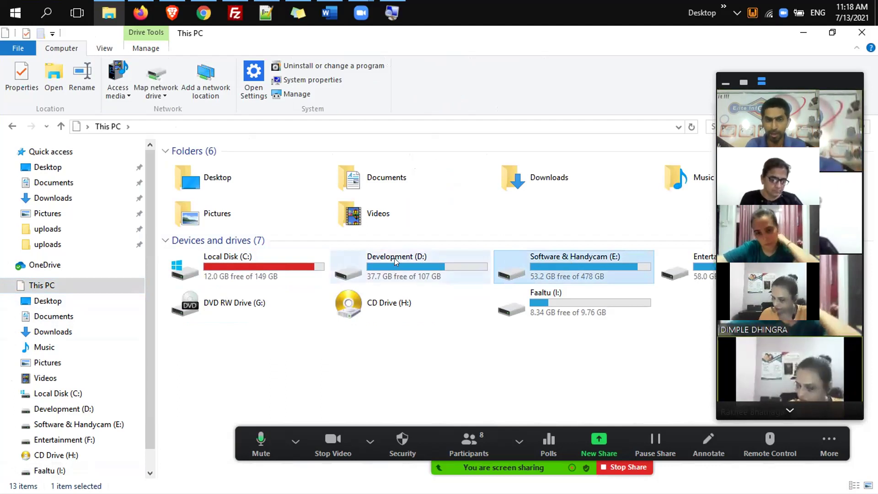
click(311, 261)
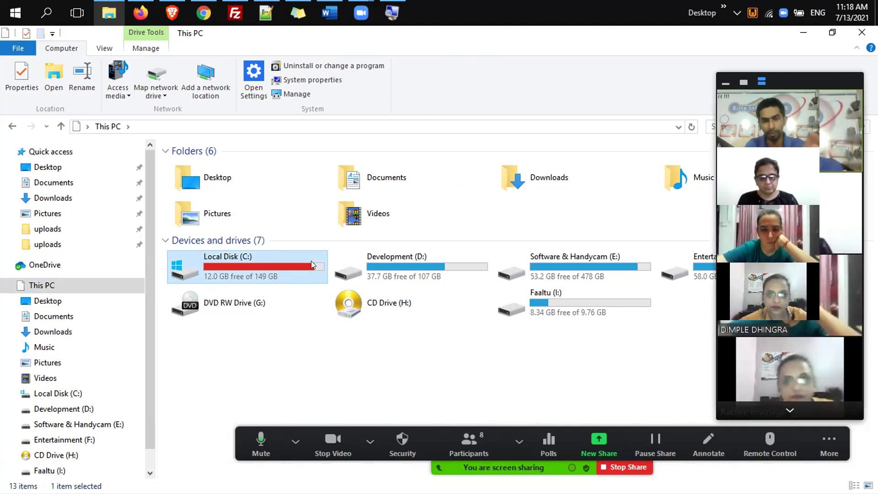
click(411, 269)
click(547, 261)
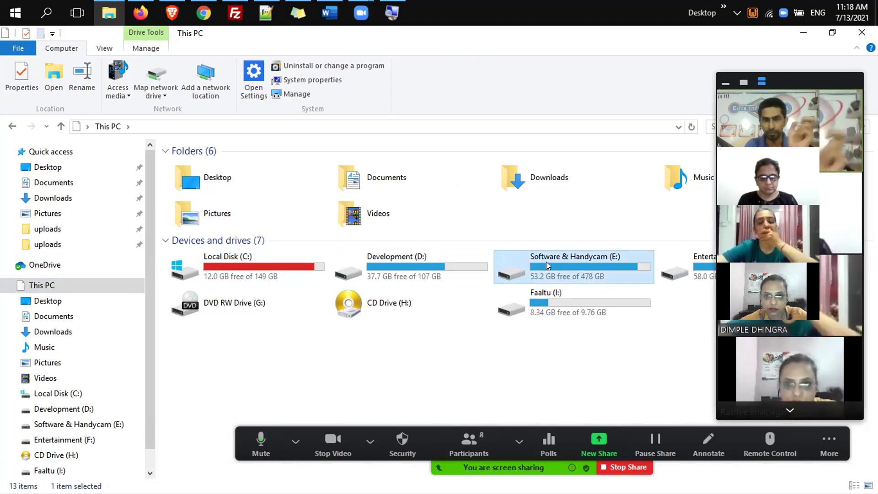
Examine the Desktop, Documents, Downloads and Pictures folders in This PC in relation to Local Disk (C:)
click(270, 171)
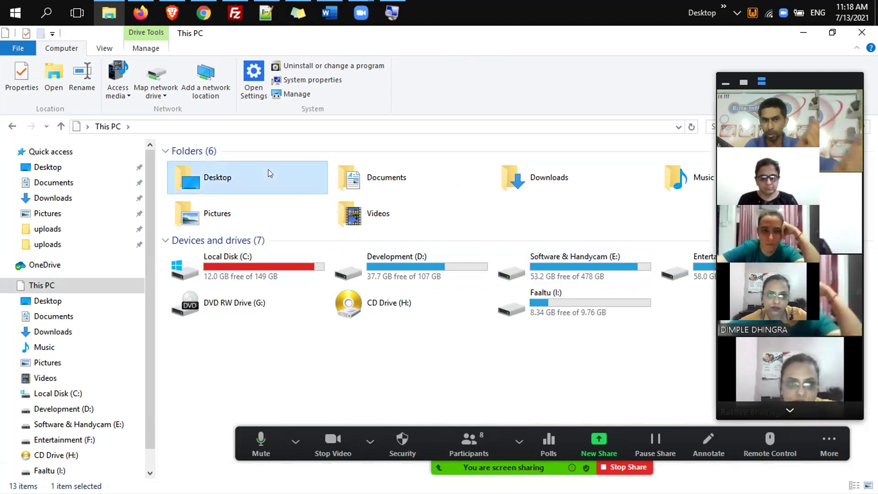
click(412, 192)
click(520, 179)
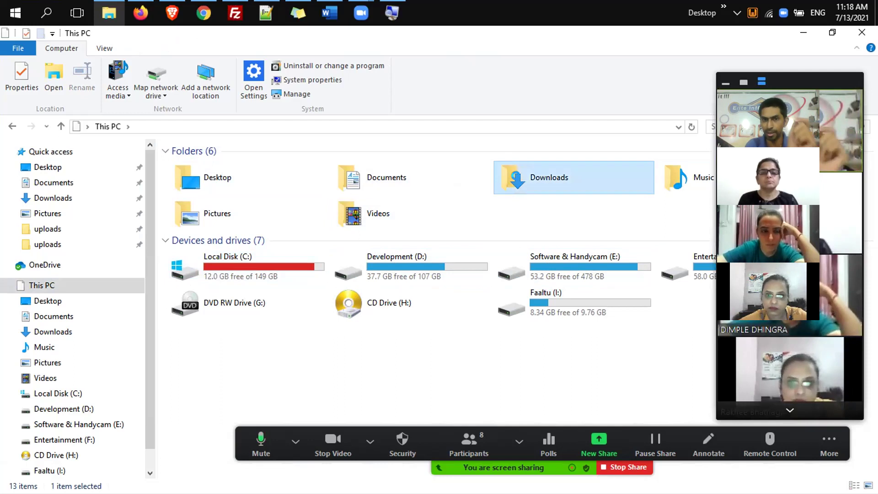
click(381, 211)
click(239, 197)
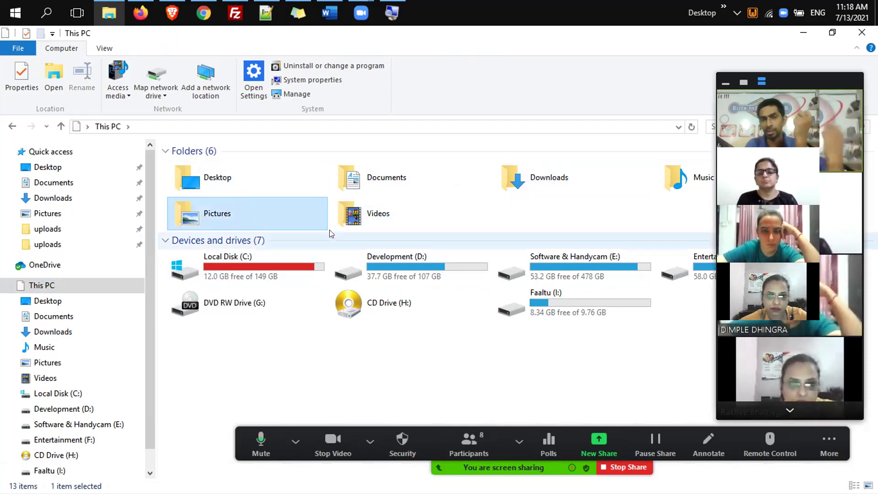
click(315, 265)
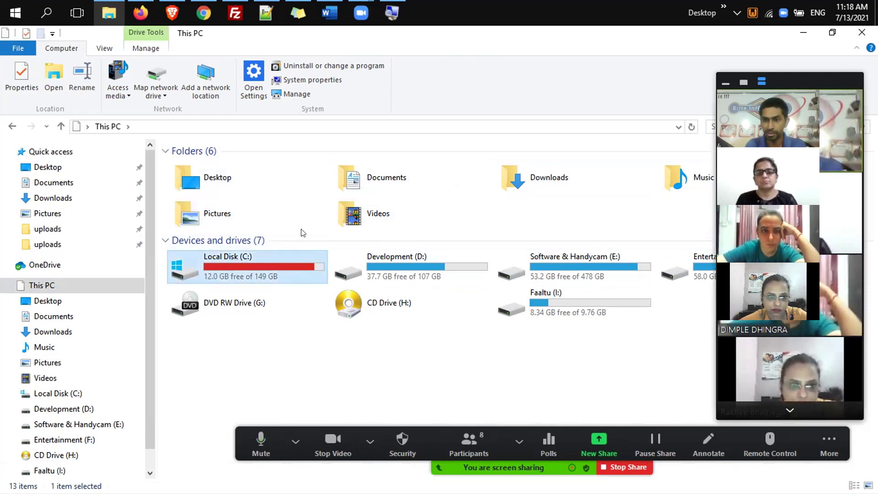
click(417, 189)
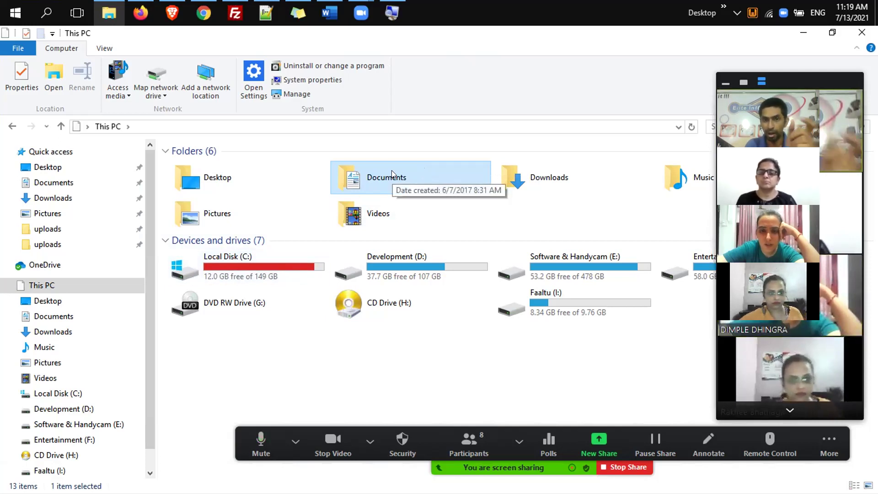
click(562, 178)
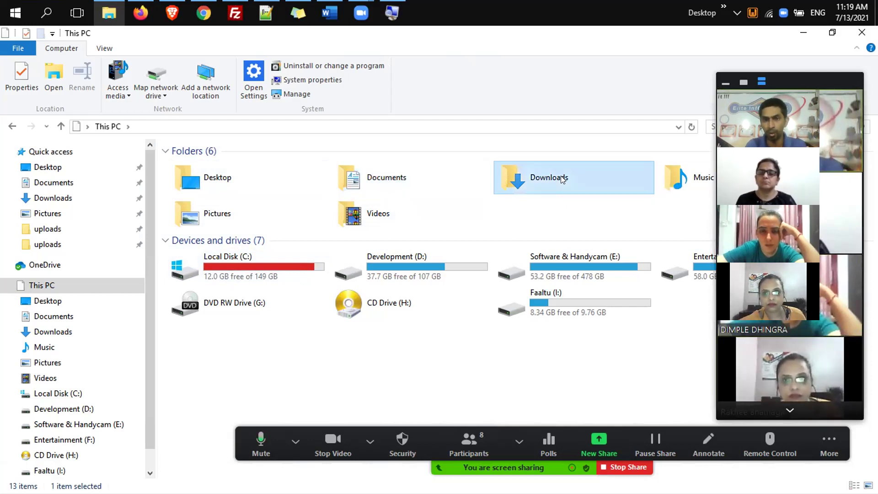
click(453, 182)
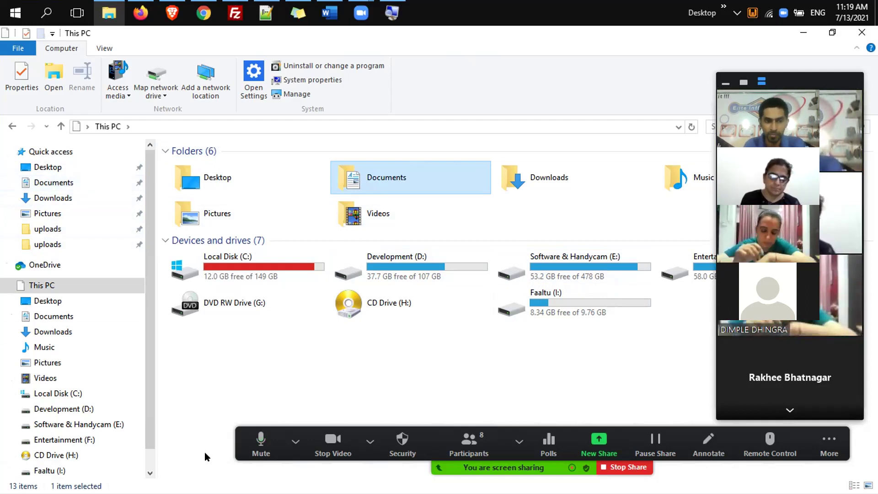
Return to the Faaltu (I:) drive and collapse its subfolder tree
click(46, 471)
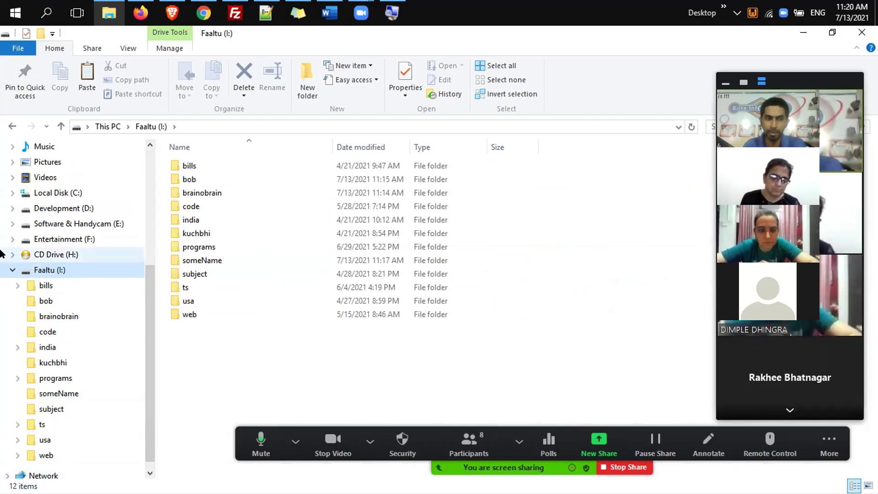
click(12, 269)
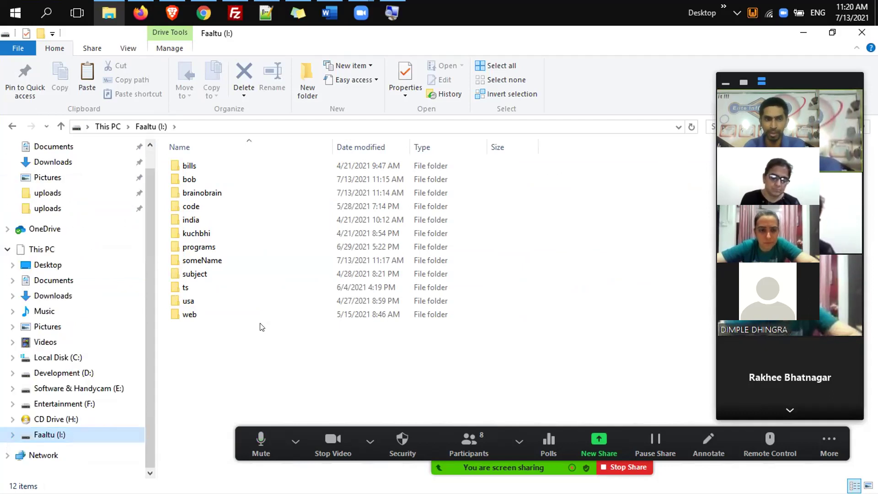
click(218, 196)
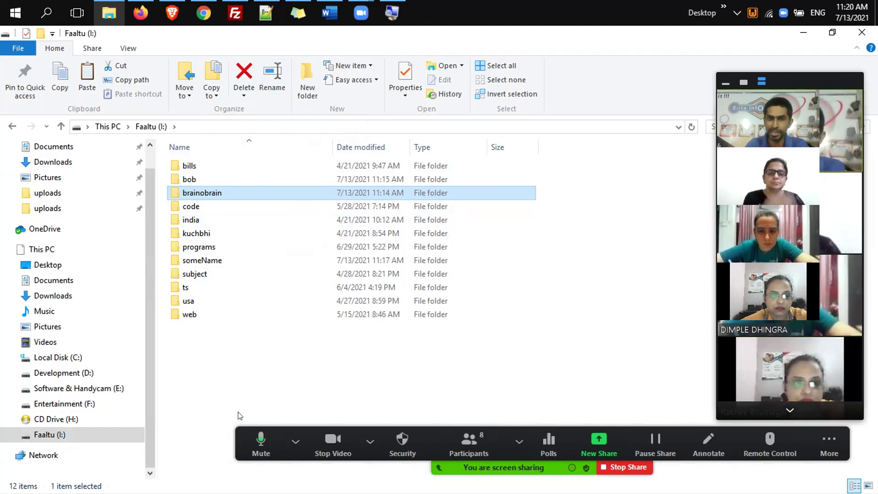
key(shift+Delete)
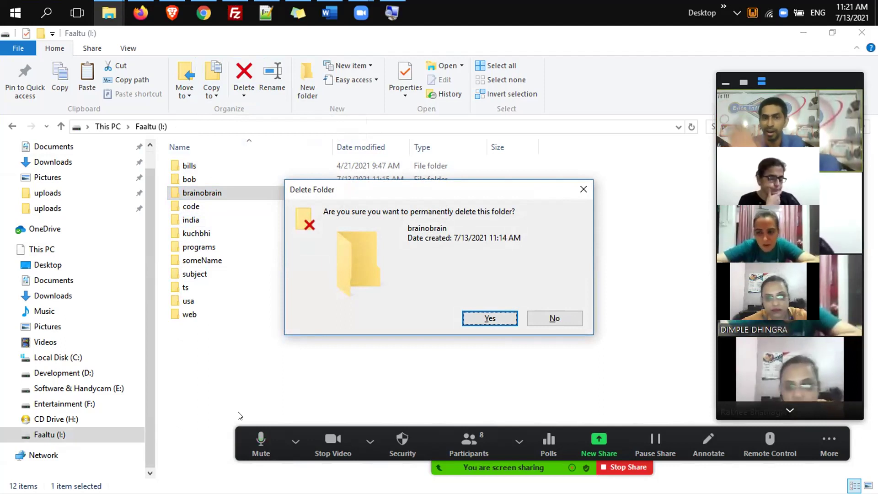
key(Escape)
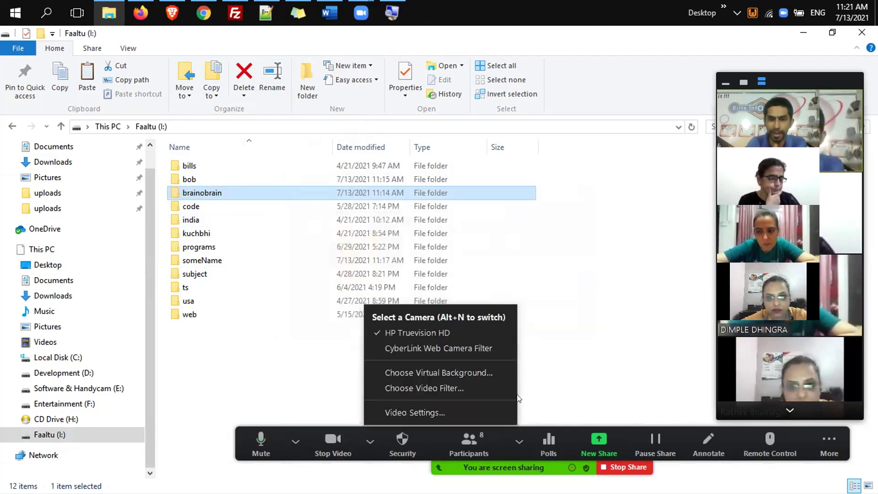
click(628, 323)
click(628, 323)
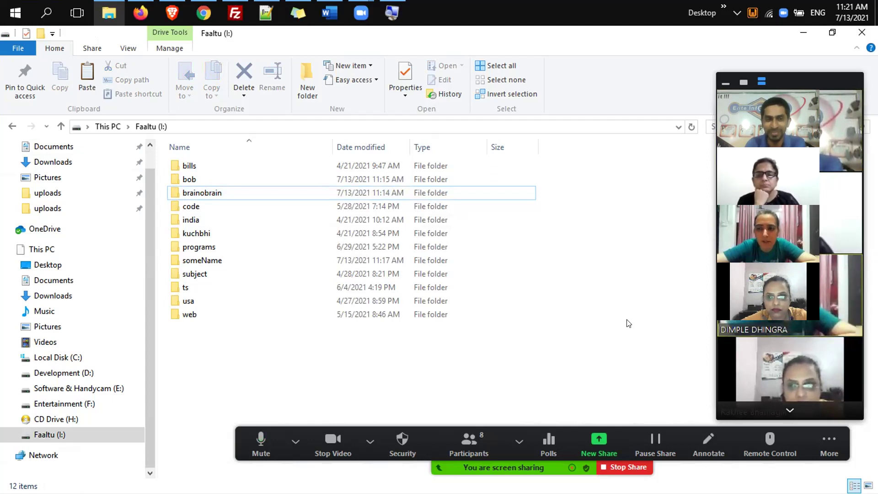
Permanently delete the brainobrain folder from the Faaltu (I:) drive, bypassing the Recycle Bin
key(space)
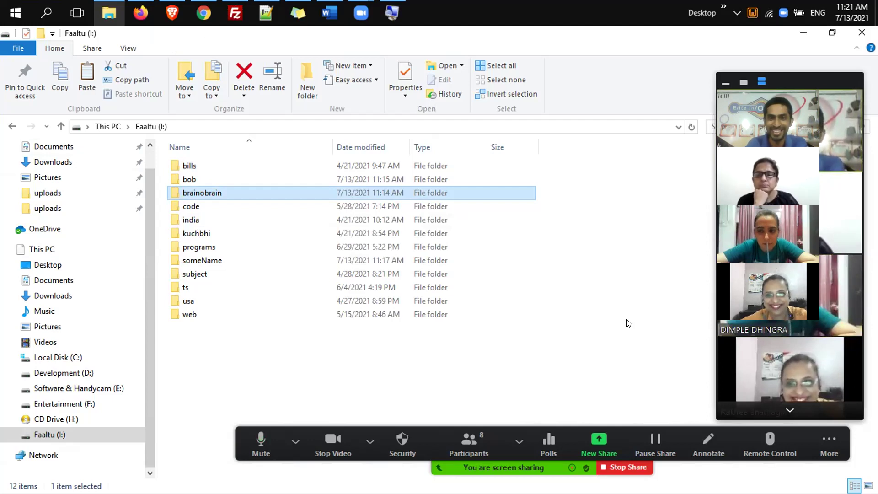
key(shift+Delete)
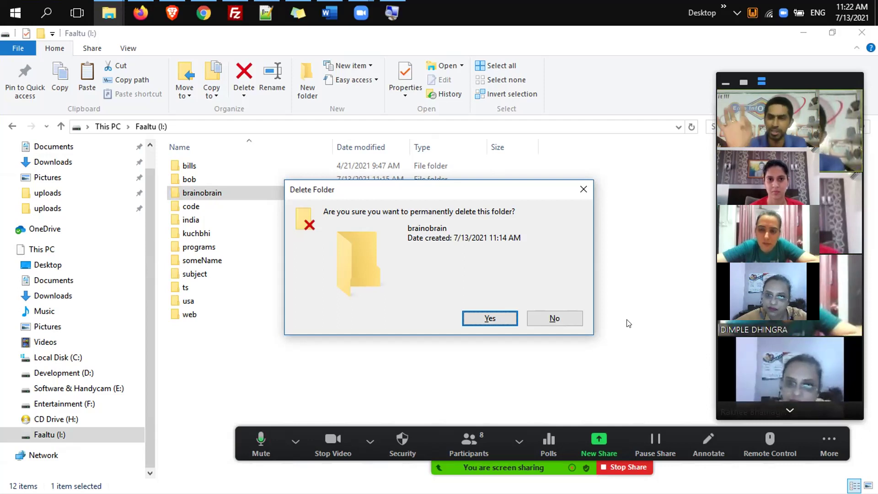
key(Escape)
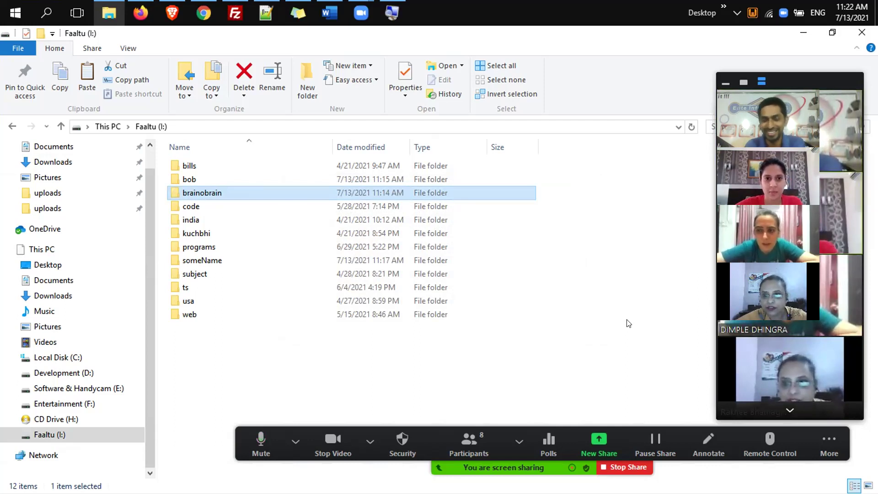
key(shift+Delete)
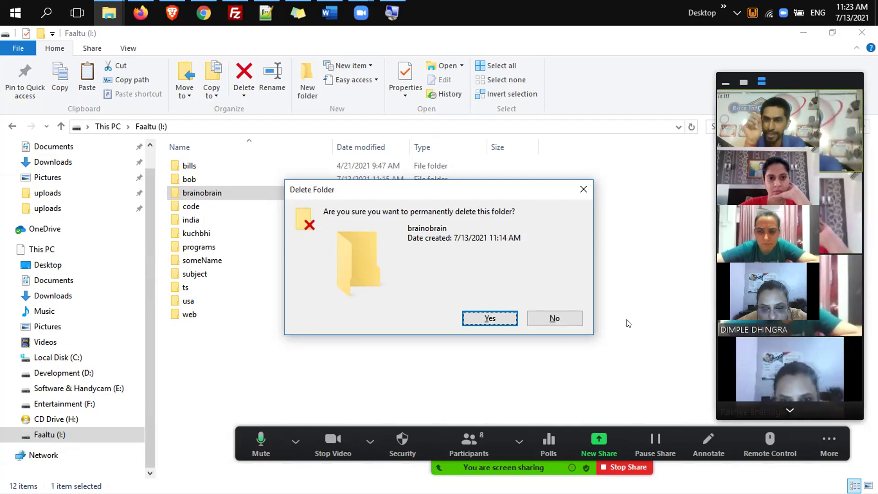
key(Tab)
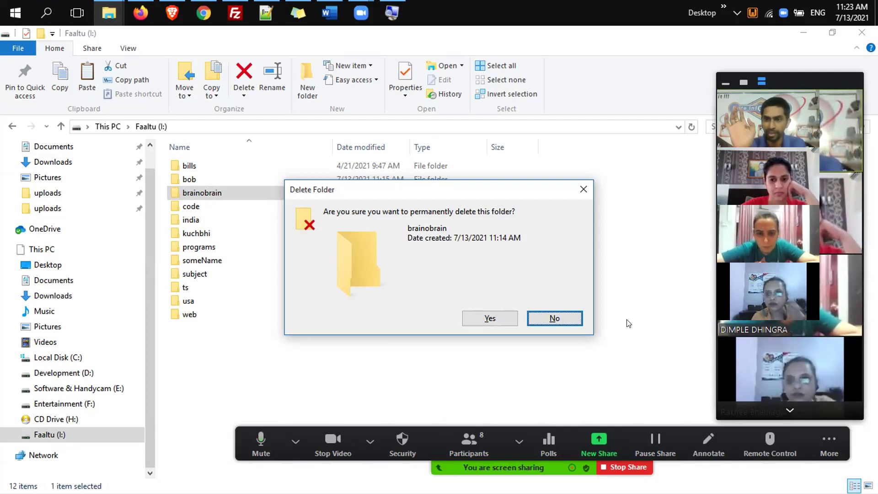
key(Left)
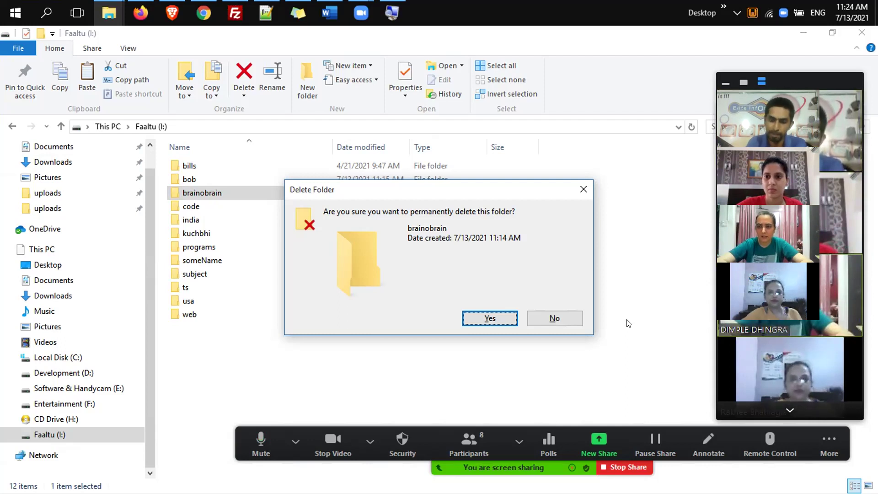
key(Escape)
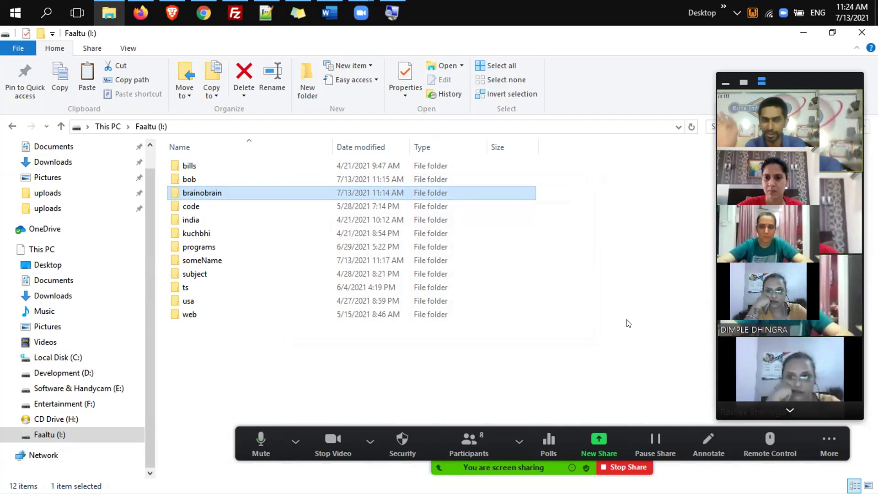
key(shift+Delete)
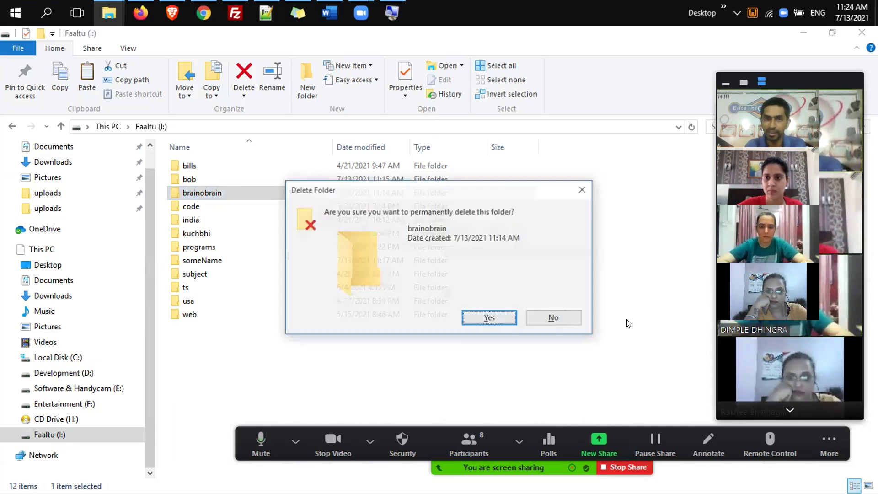
key(Return)
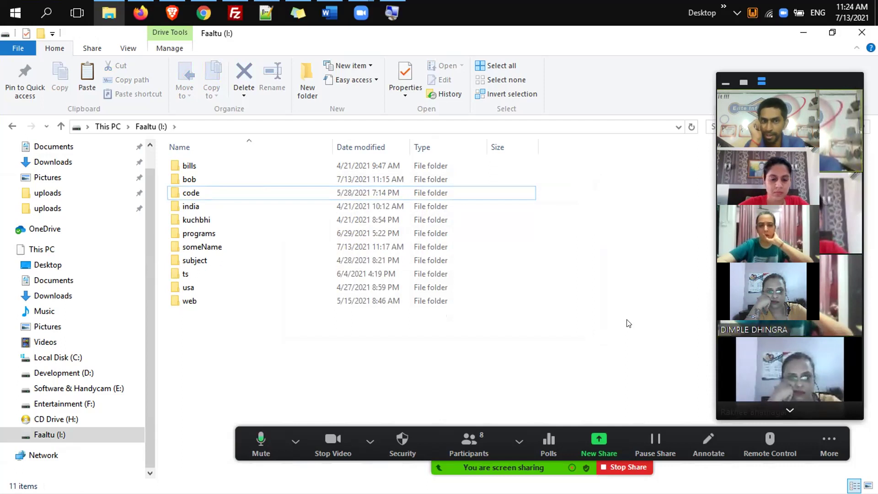
Move the selection through the Faaltu (I:) folder list to bills, bob and someName in turn
key(Home)
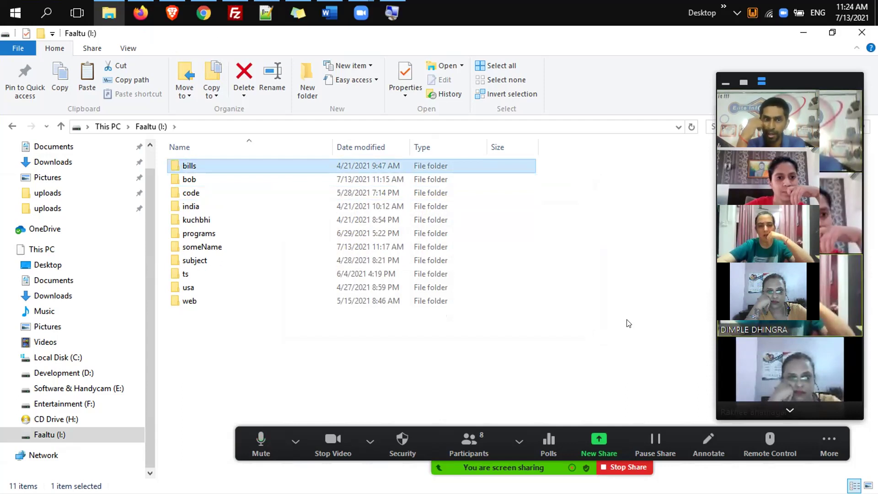
key(Down)
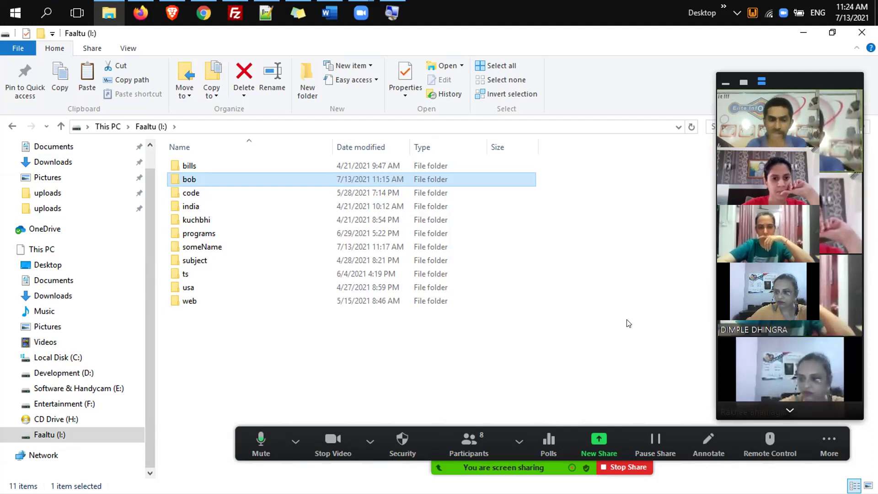
key(s)
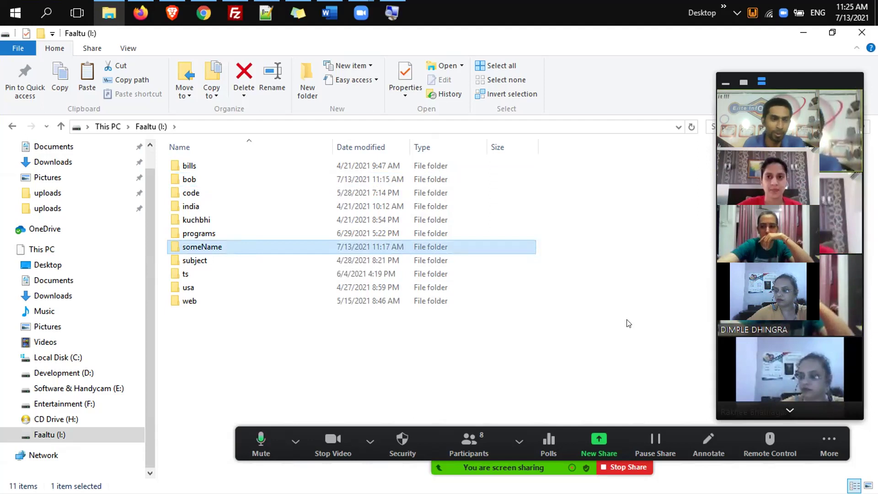
Browse from This PC into Local Disk (C:) and open the www folder inside wamp
click(97, 250)
click(282, 280)
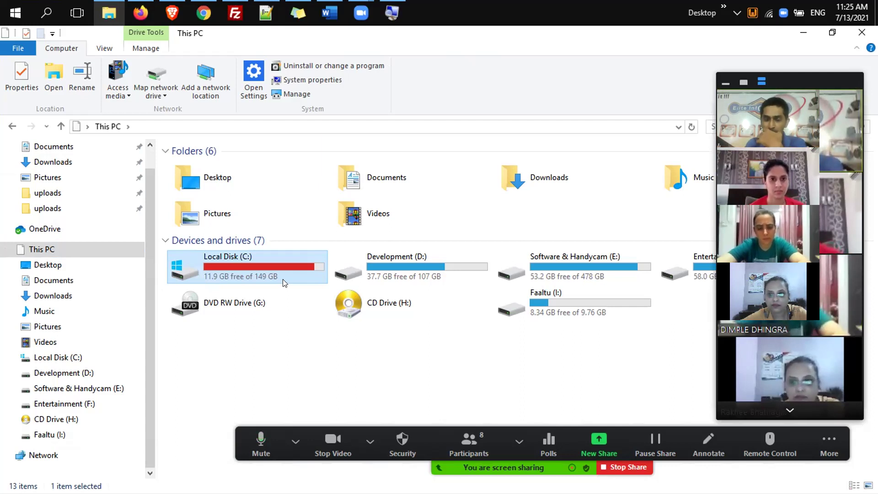
double_click(283, 283)
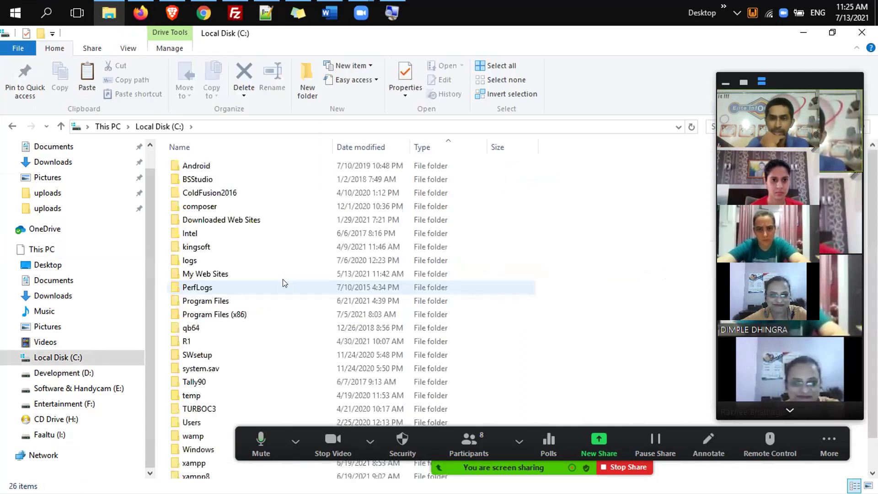
key(w)
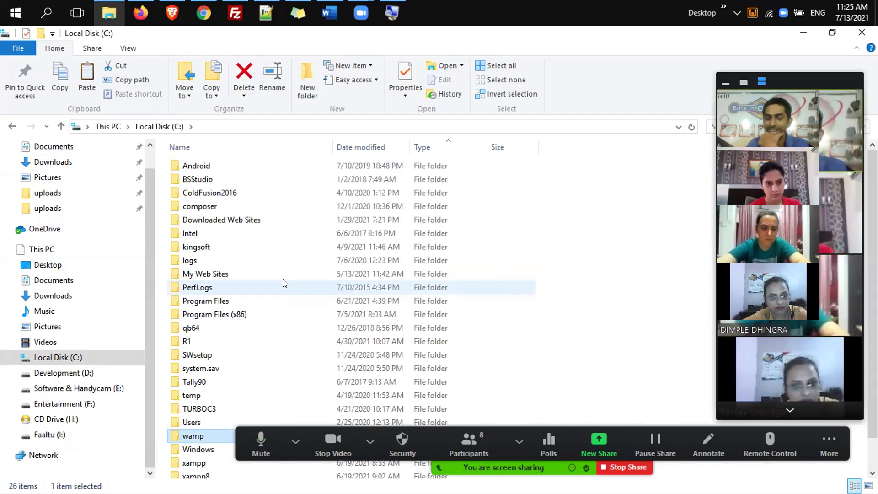
key(Return)
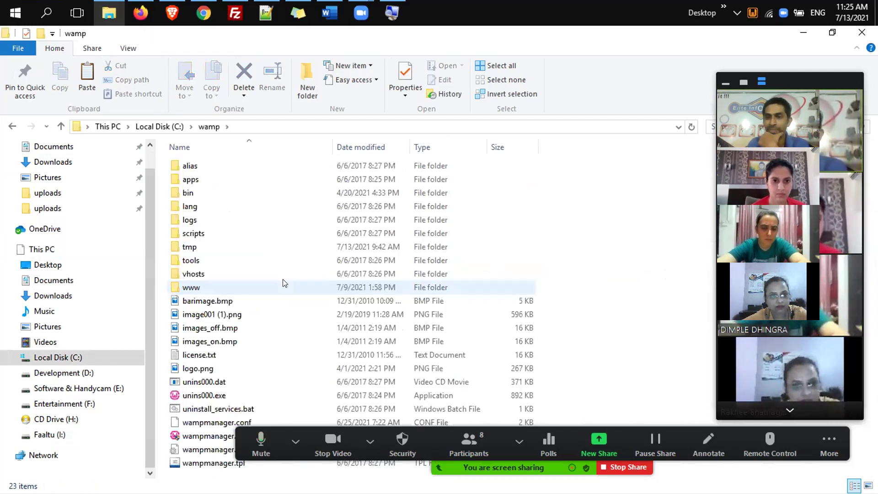
click(283, 283)
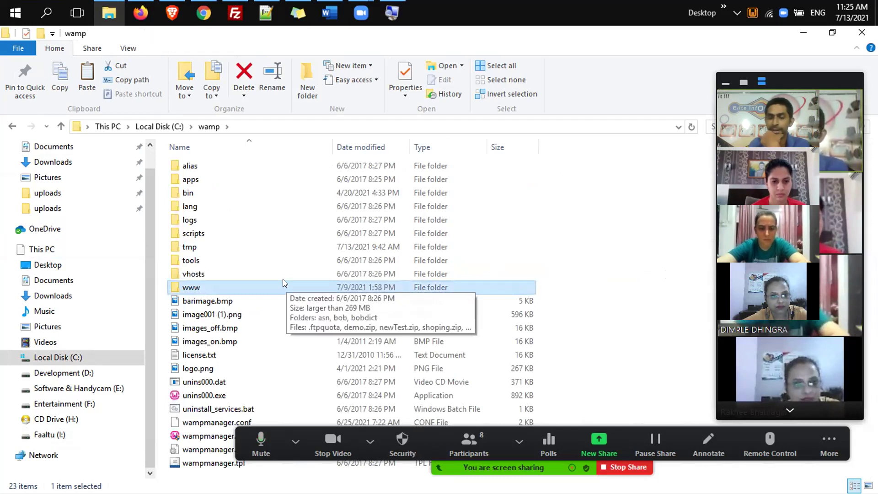
double_click(283, 283)
Open the bobup folder inside www, and open its new subfolder to view the nested contents
key(Down)
key(Down)
key(Down)
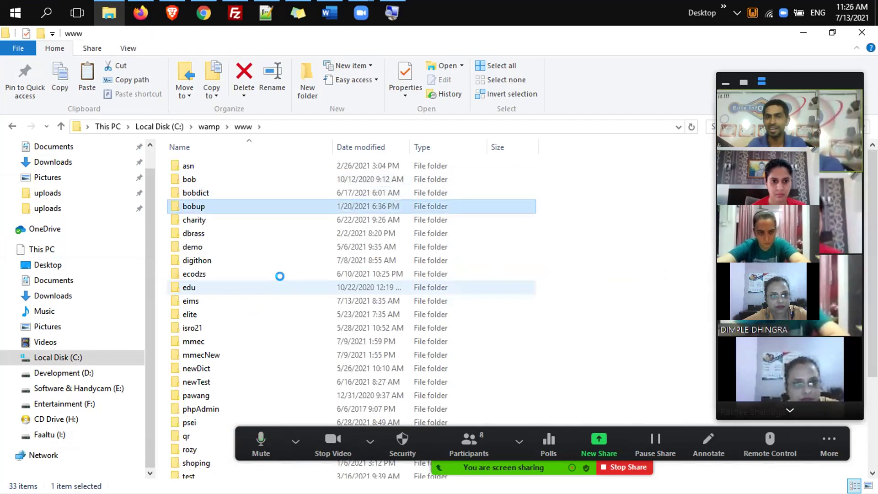
key(Return)
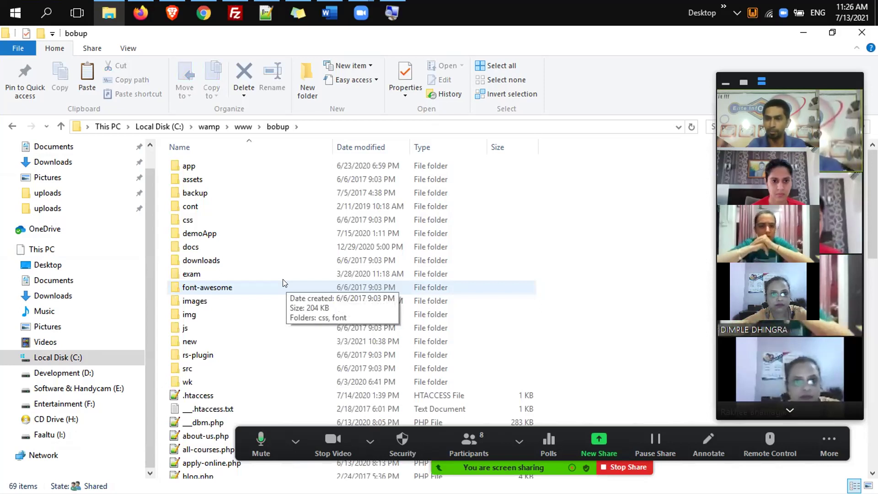
key(n)
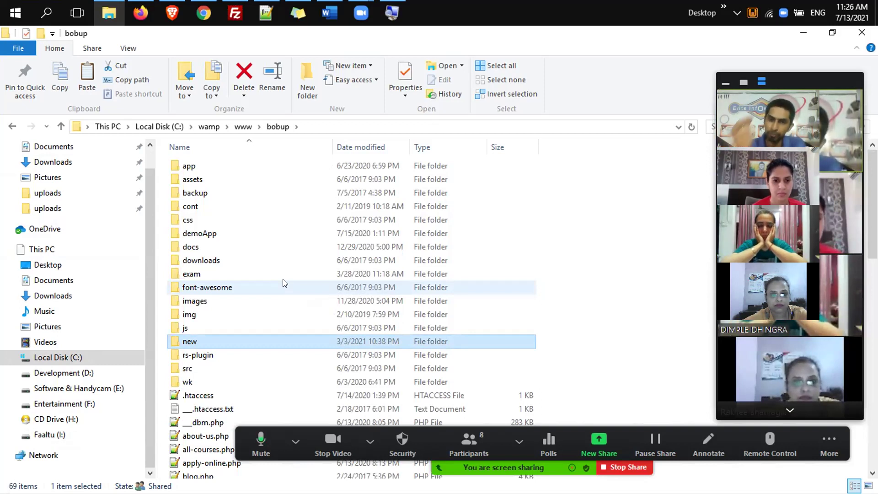
key(Return)
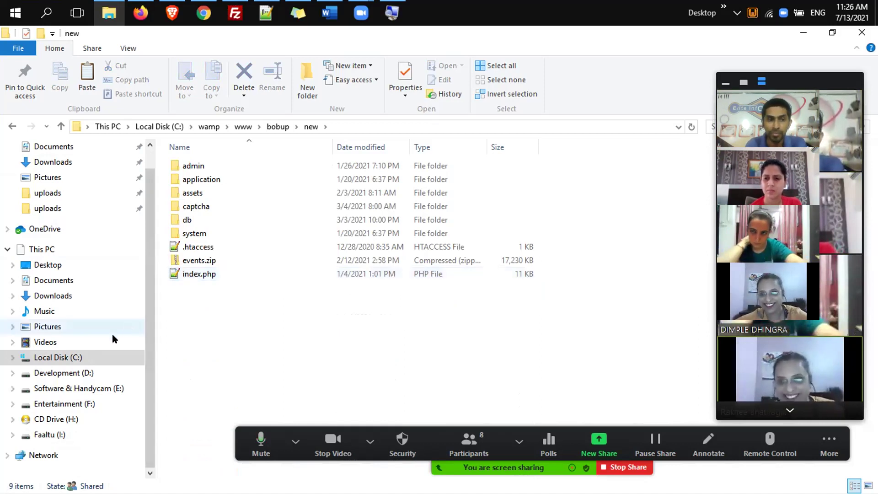
Open the BrainoBrain folder on the Development (D:) drive and collapse the drive's folder tree
click(118, 371)
double_click(236, 220)
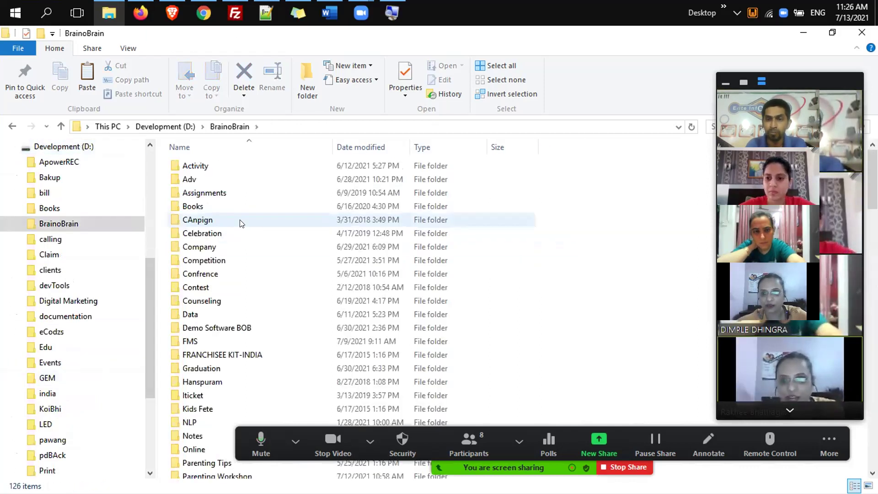
click(13, 146)
Open the REport folder inside BrainoBrain and view its Monthly Statement subfolder
click(182, 169)
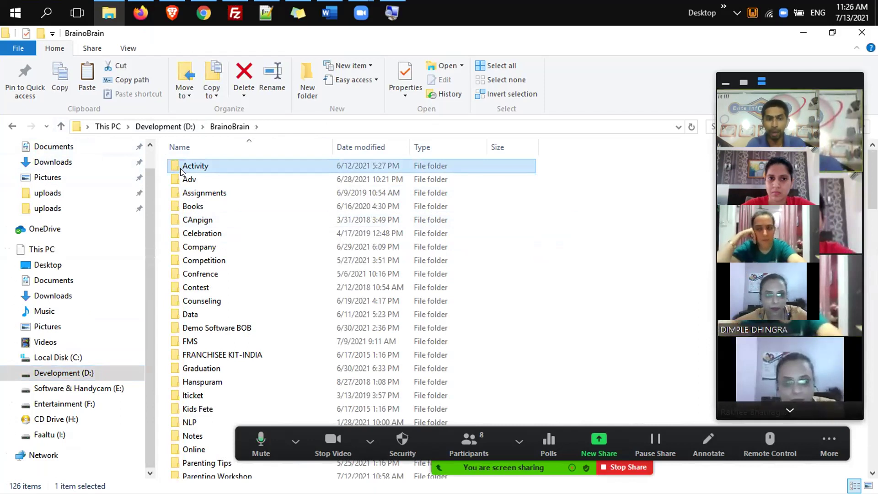
scroll(182, 172, down, 10)
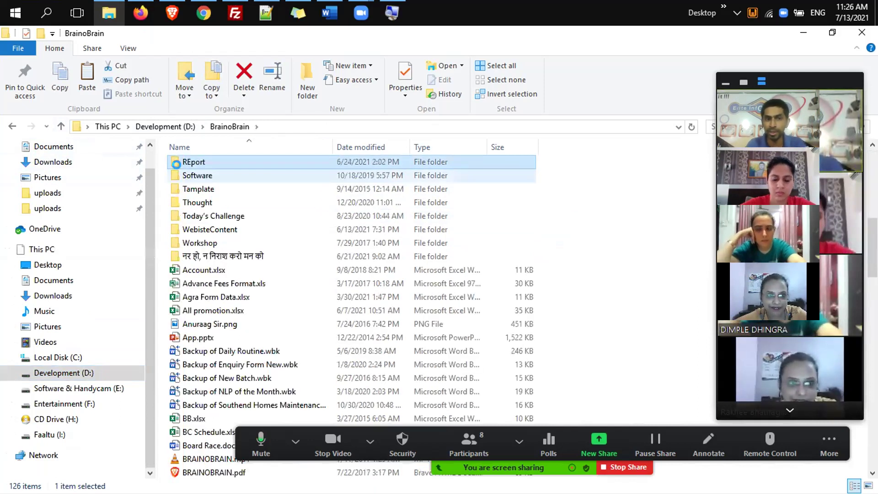
key(F5)
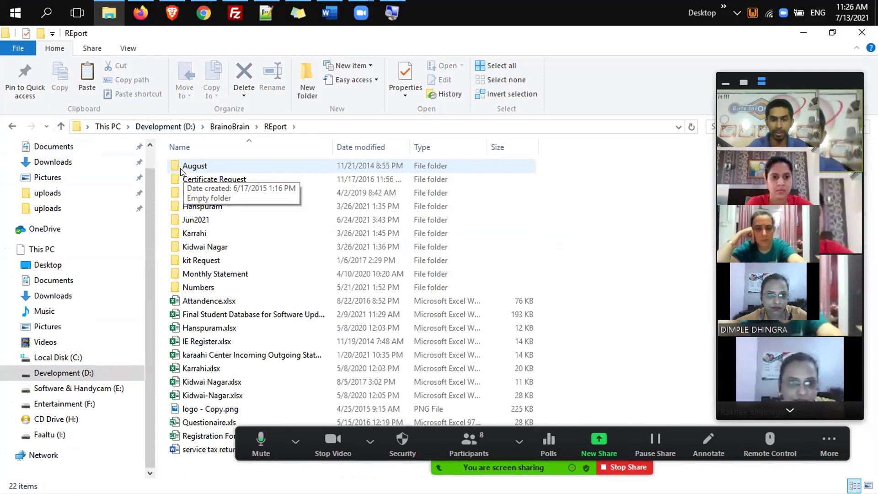
key(m)
key(Return)
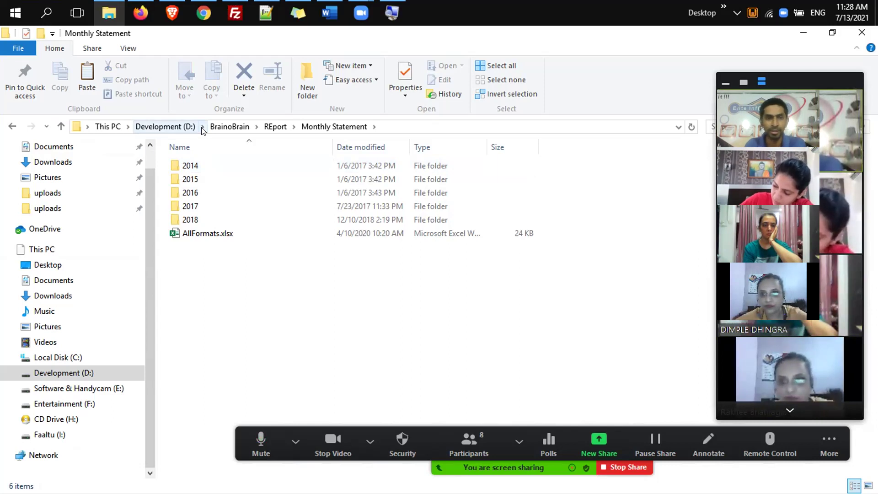
Return through BrainoBrain to the root of Development (D:), collapsing the drive's folder tree
click(229, 127)
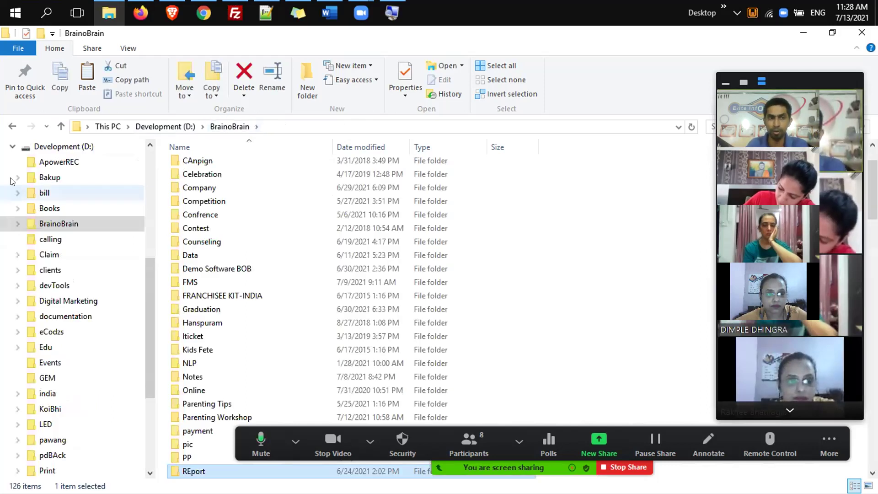
click(8, 148)
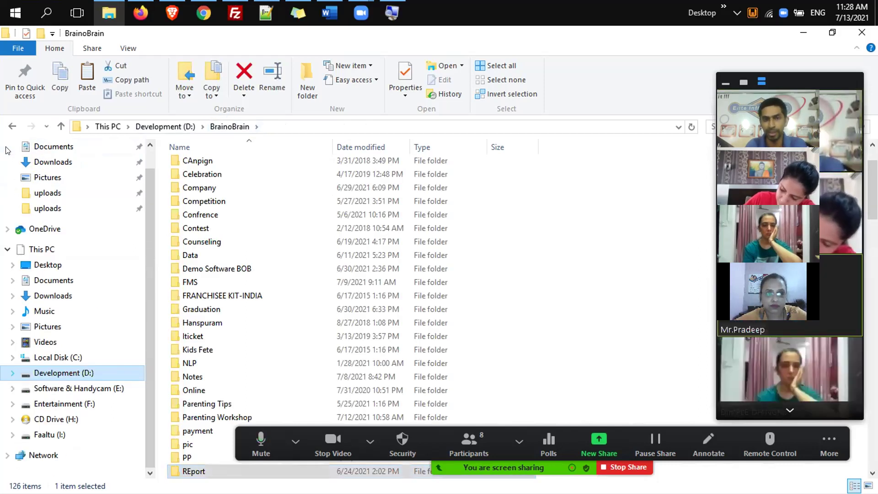
click(138, 128)
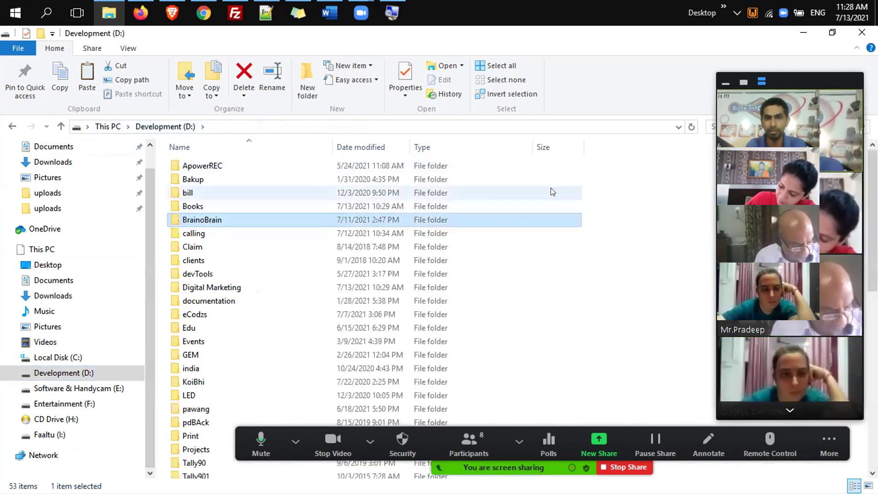
Clear the current selection and find the BrainoBrain folder by the first letters of its name
click(626, 158)
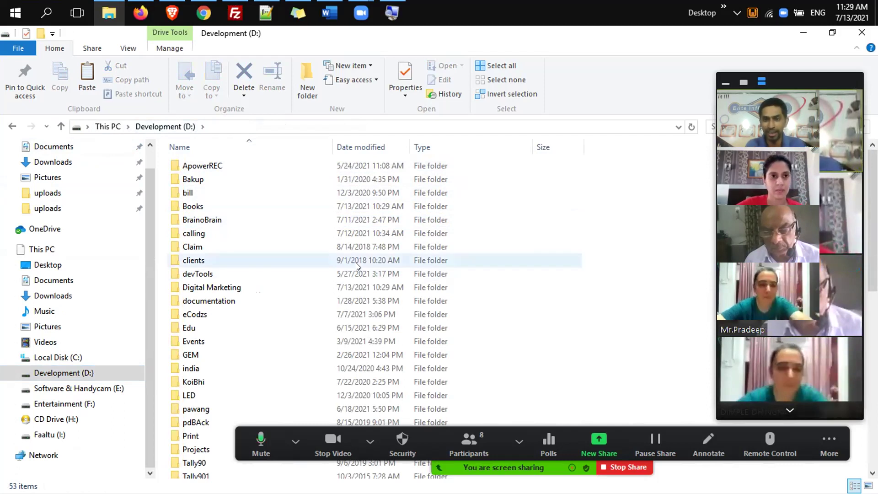
key(b)
key(r)
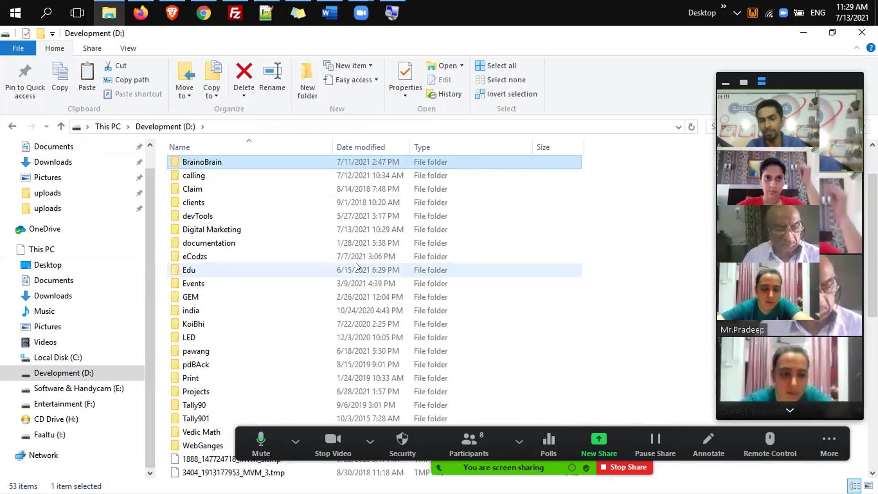
Open the BrainoBrain folder and its Competition subfolder
key(Return)
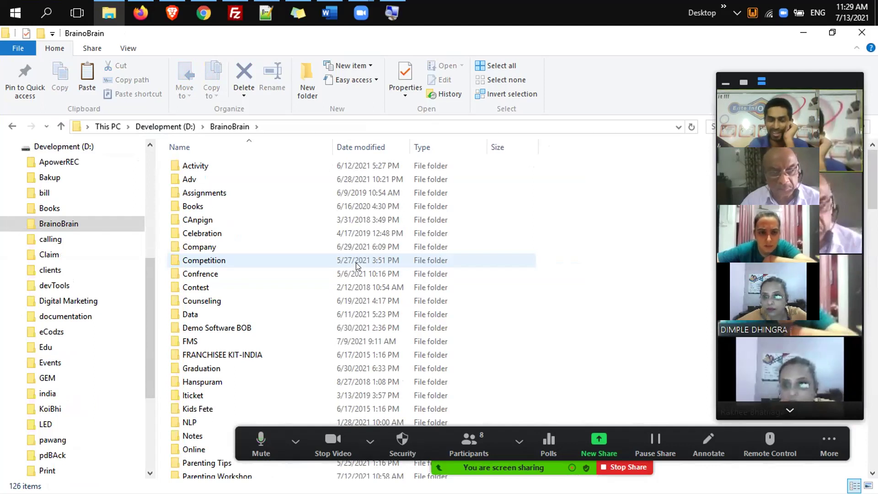
key(Up)
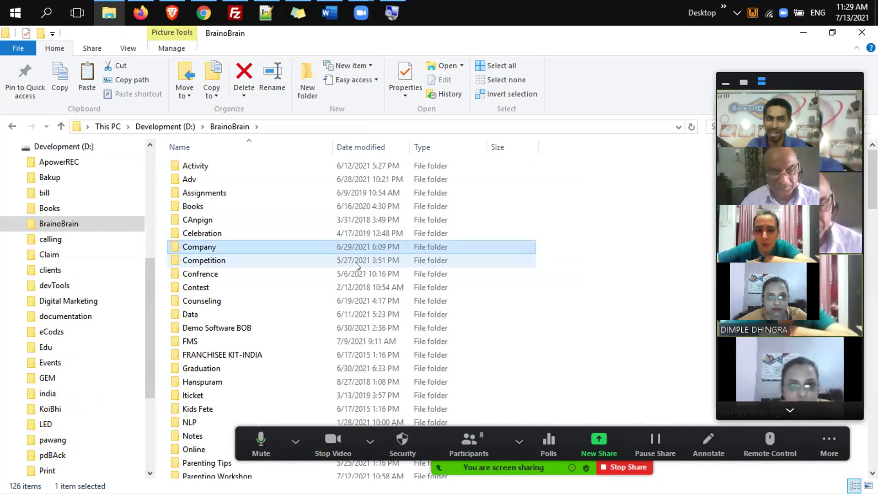
click(356, 262)
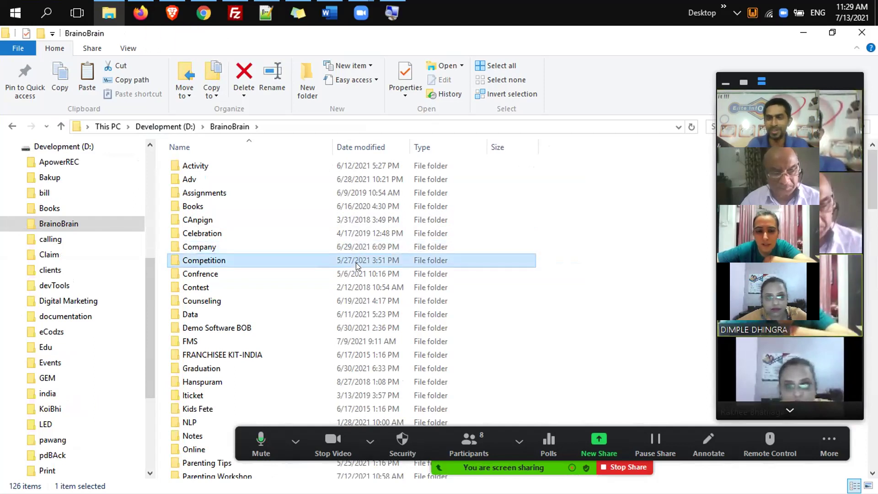
mouse_move(356, 263)
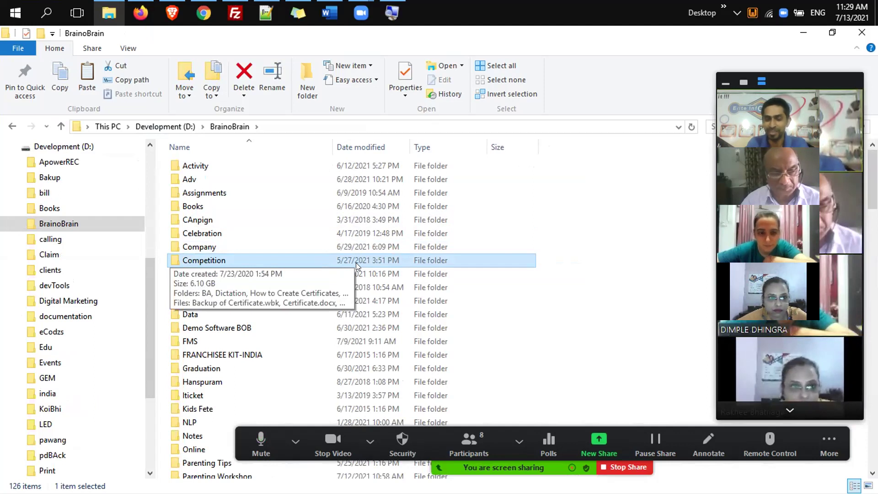
double_click(356, 263)
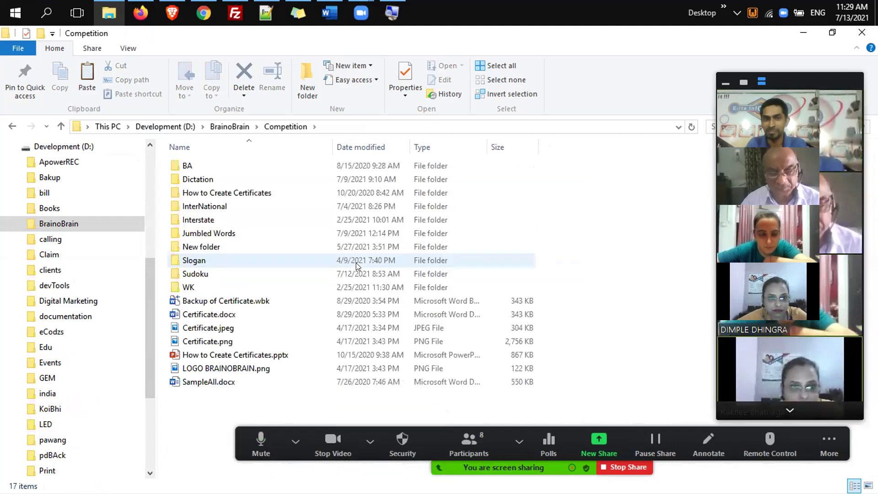
View the Sudoku folder inside Competition, and return to the root of Development (D:) with the drive's folder tree collapsed
click(352, 261)
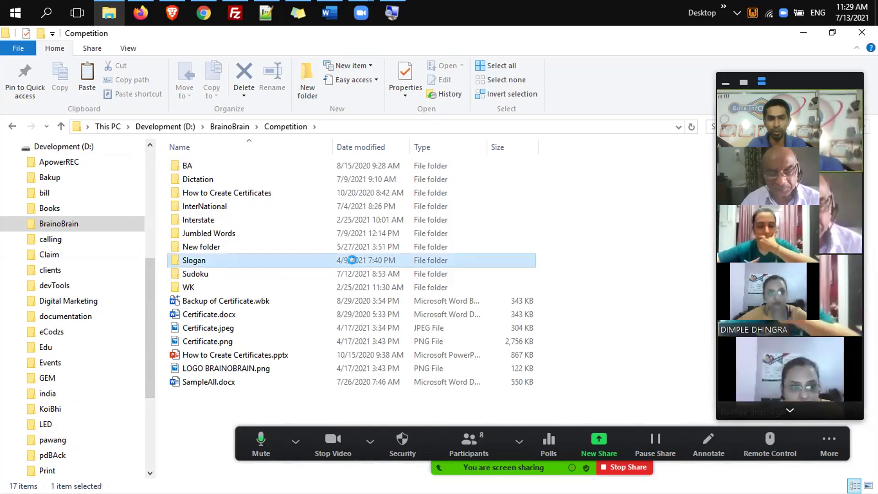
key(Down)
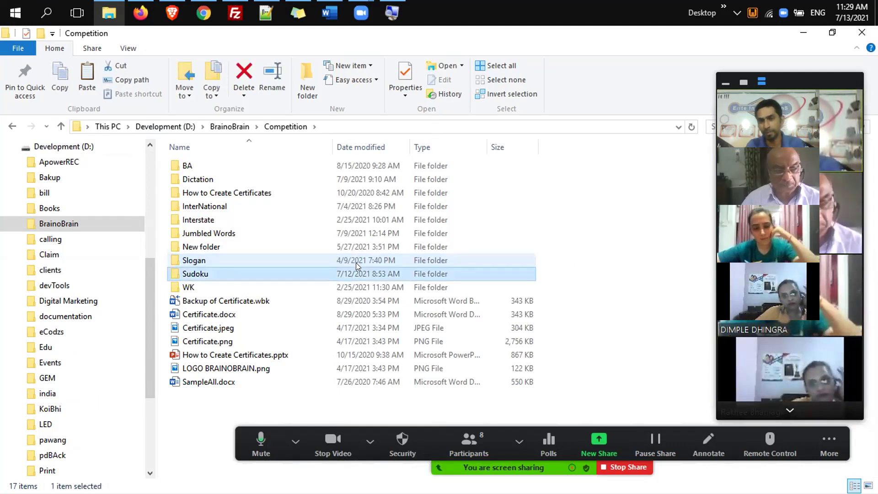
key(Return)
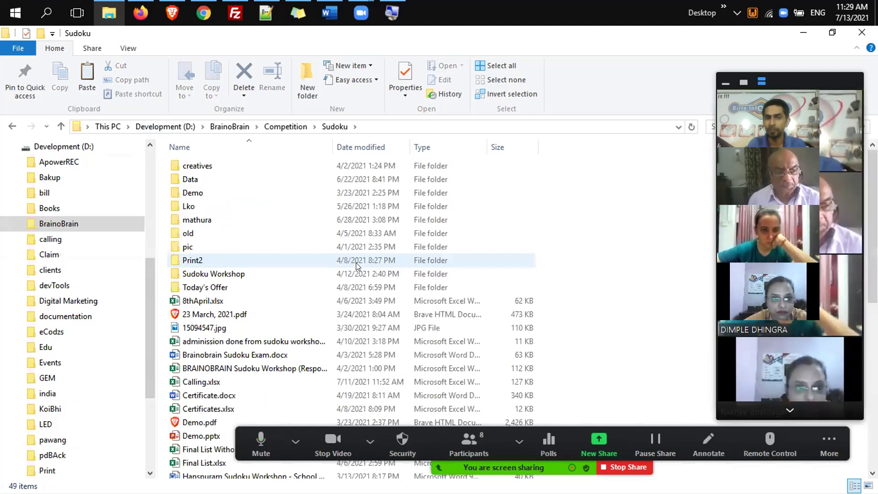
key(alt+Left)
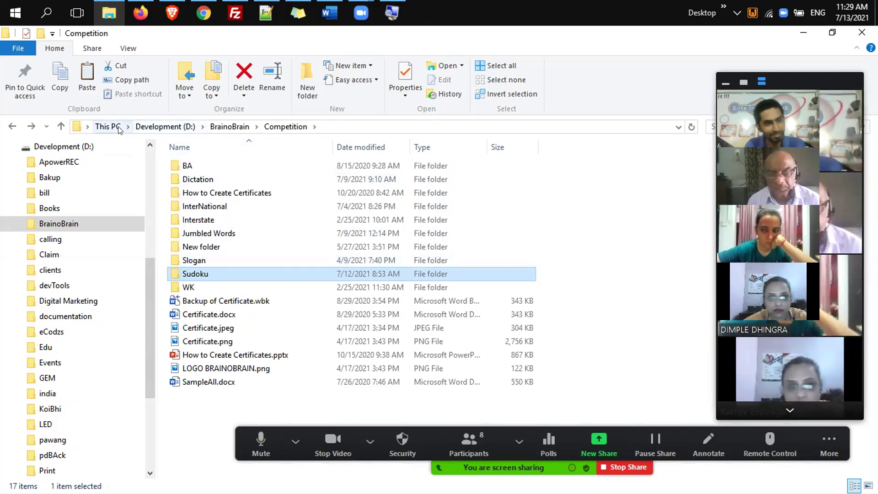
click(13, 148)
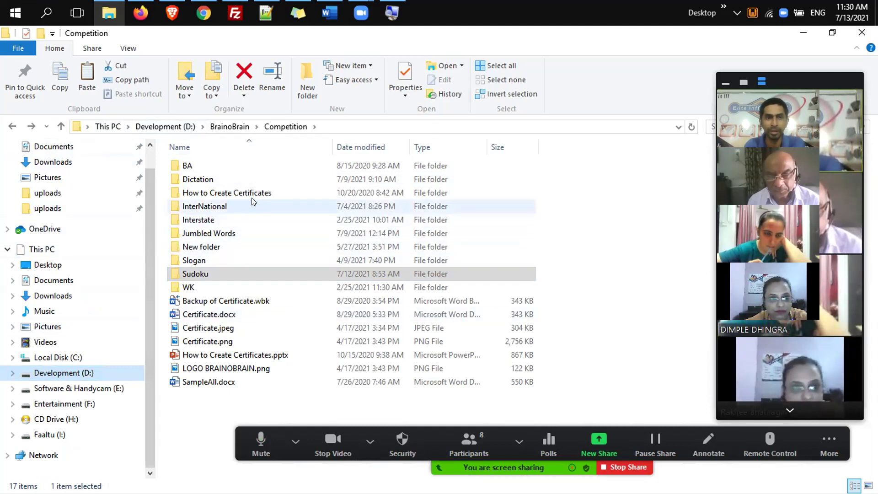
click(179, 132)
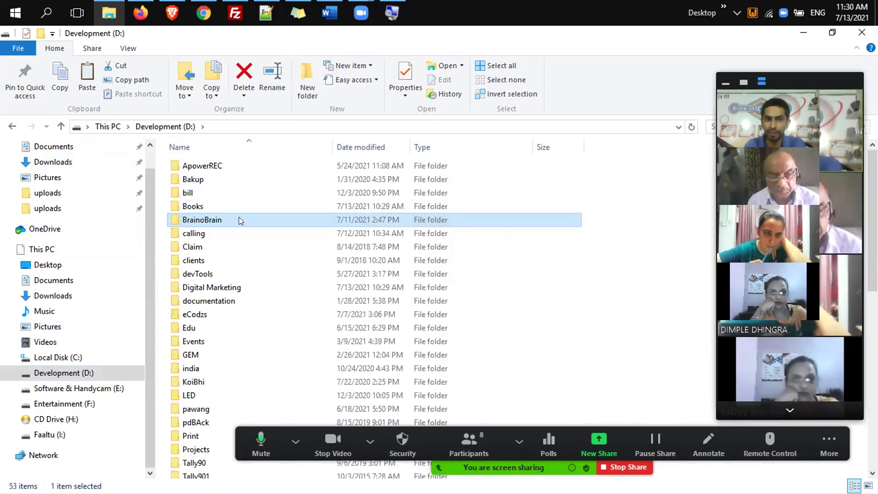
View the Confrence folder inside BrainoBrain, and go back to BrainoBrain with the Development (D:) folder tree collapsed
double_click(239, 220)
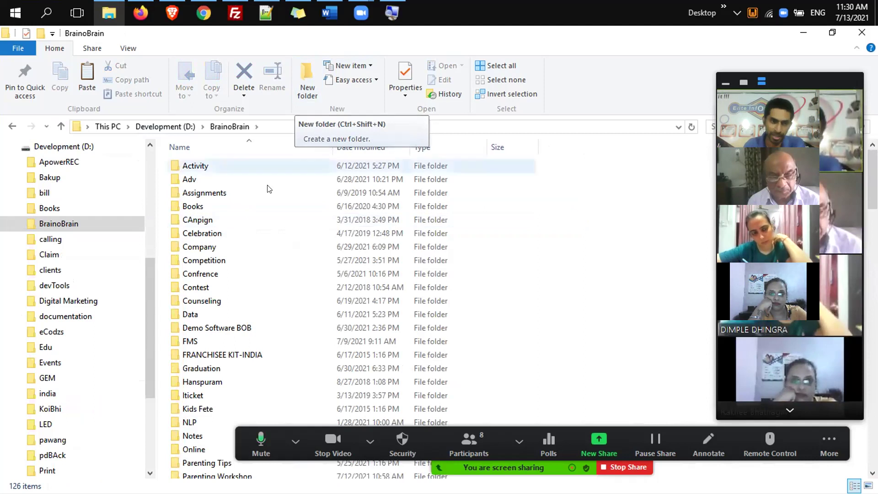
double_click(248, 274)
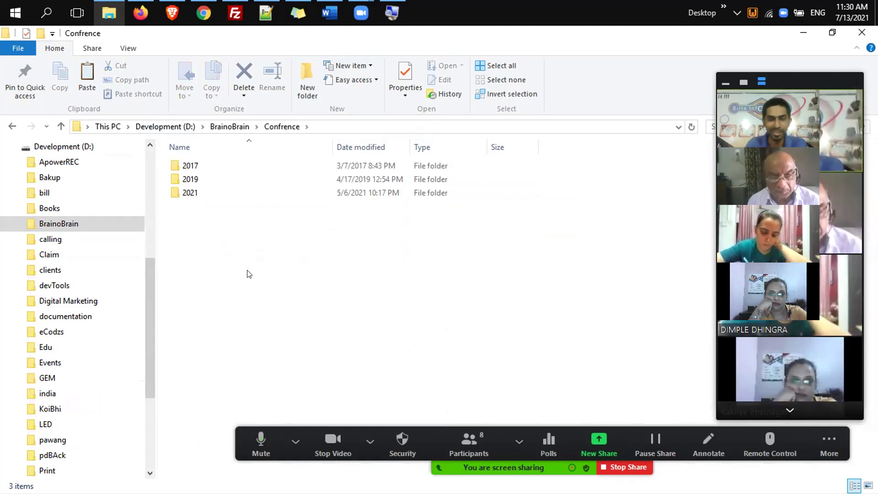
key(BackSpace)
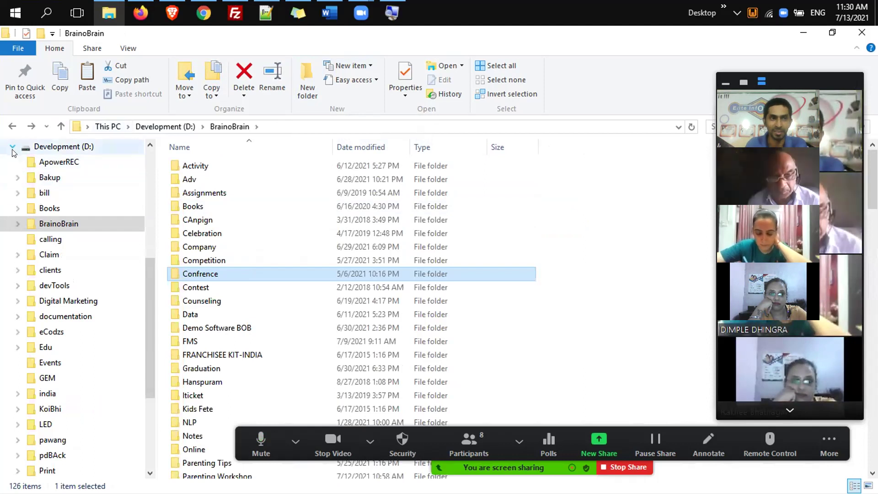
click(12, 151)
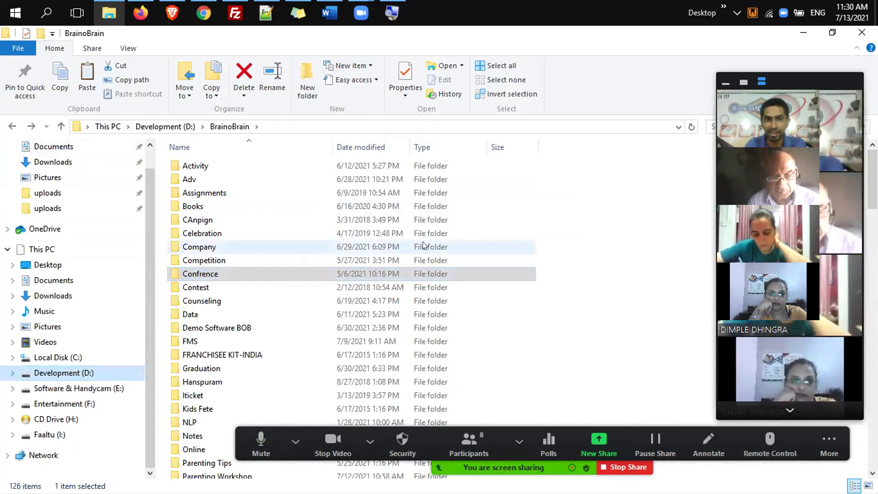
Open the Faaltu (I:) drive and open the bob folder's name for editing
click(72, 437)
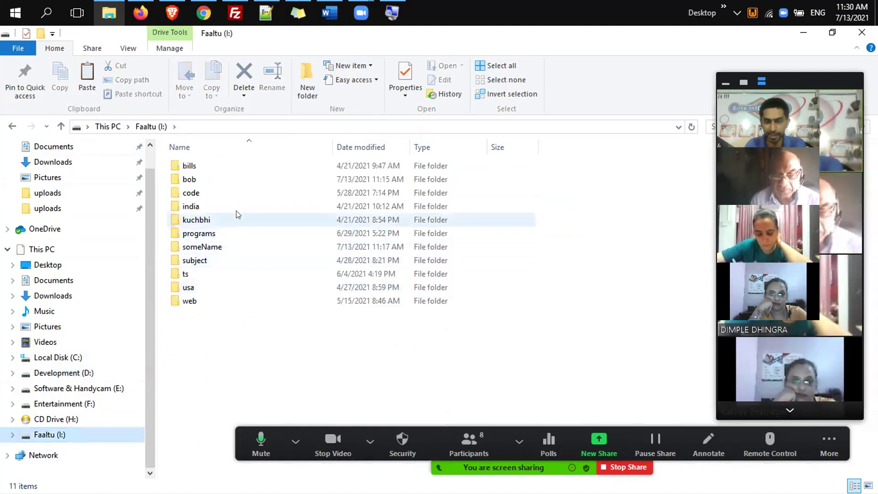
click(218, 182)
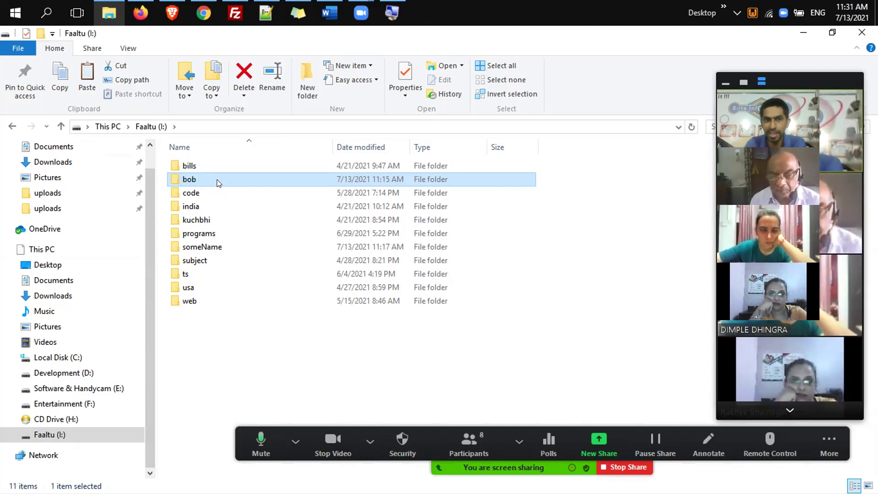
right_click(188, 175)
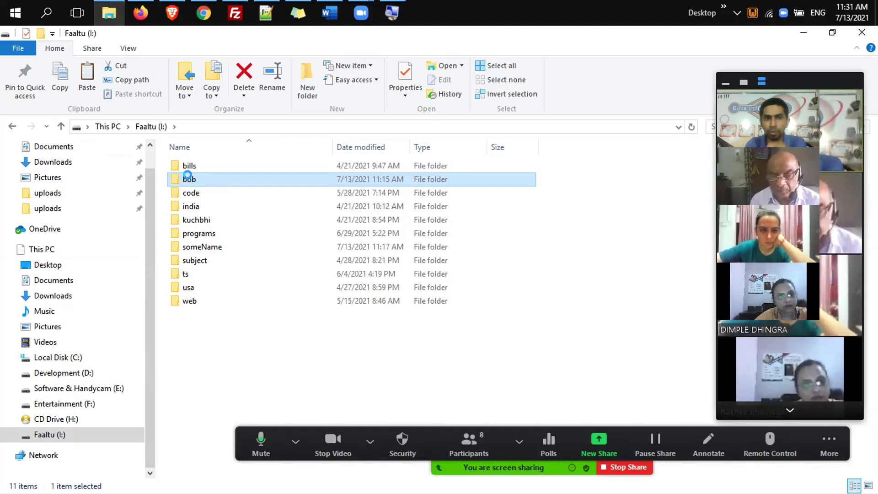
click(189, 177)
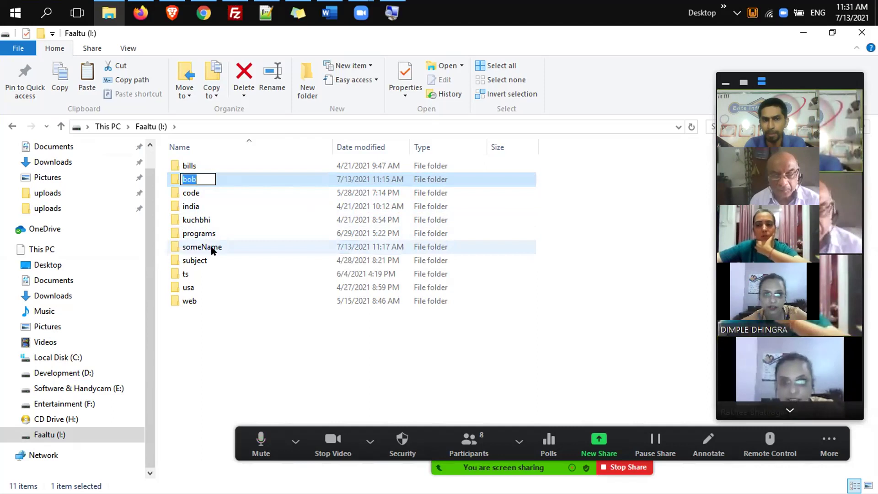
Rename the programs folder on Faaltu (I:) as Programs, changing only its first letter to a capital
click(219, 232)
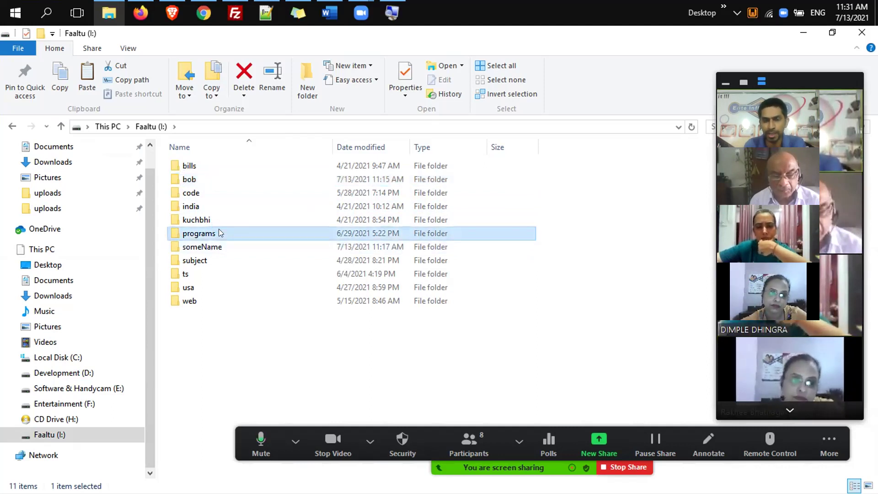
click(219, 232)
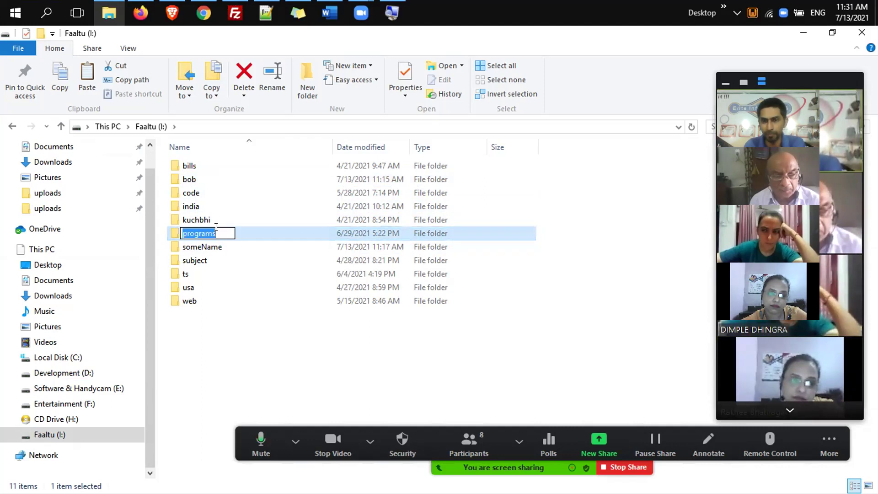
key(Right)
key(Left)
key(Left)
key(Left)
key(Left)
key(Left)
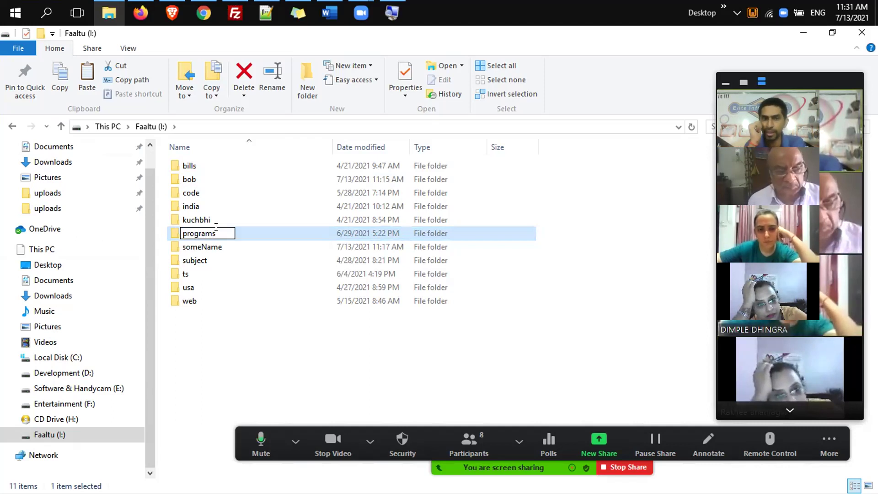
key(Home)
key(Delete)
text(P)
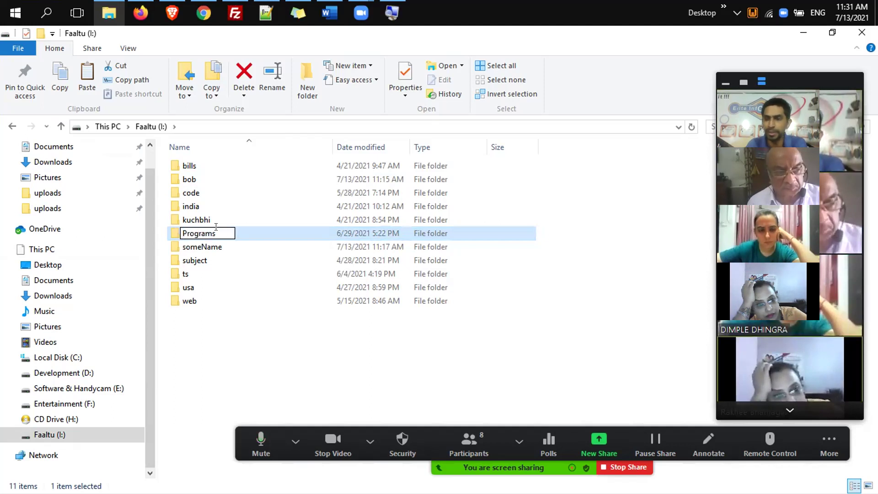
key(Return)
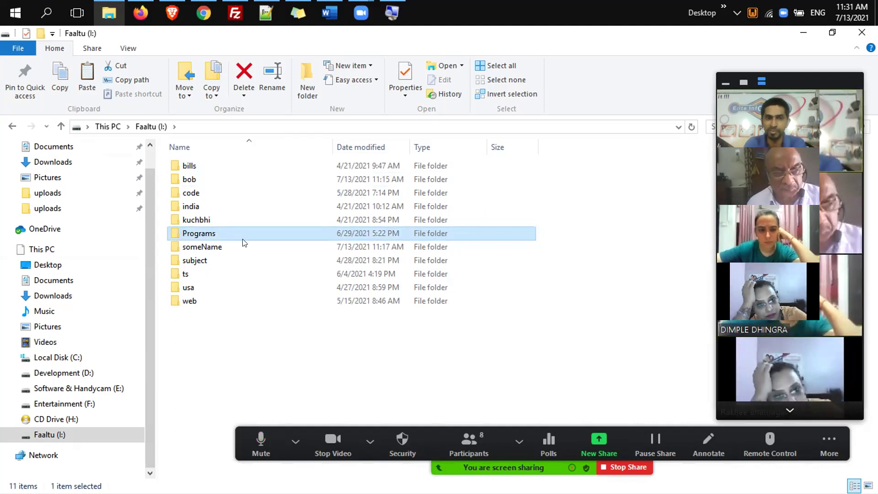
Open the code folder's name for editing in two different ways, cancelling the rename each time
click(267, 189)
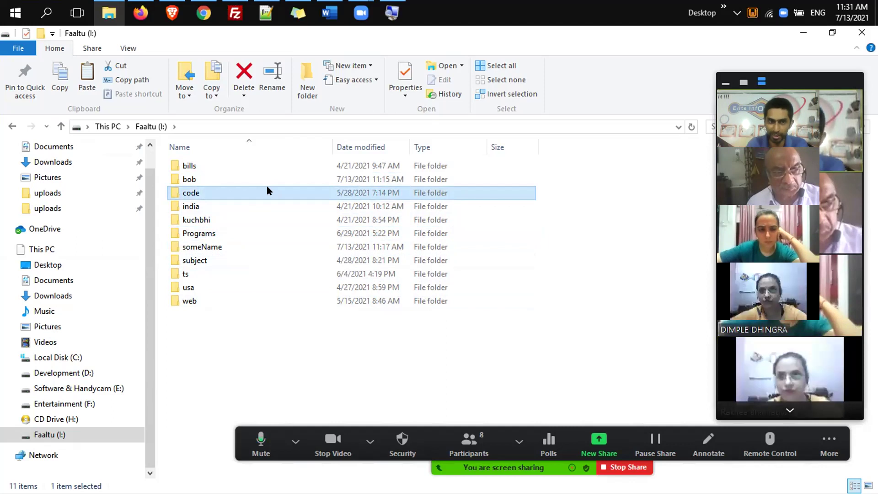
click(203, 191)
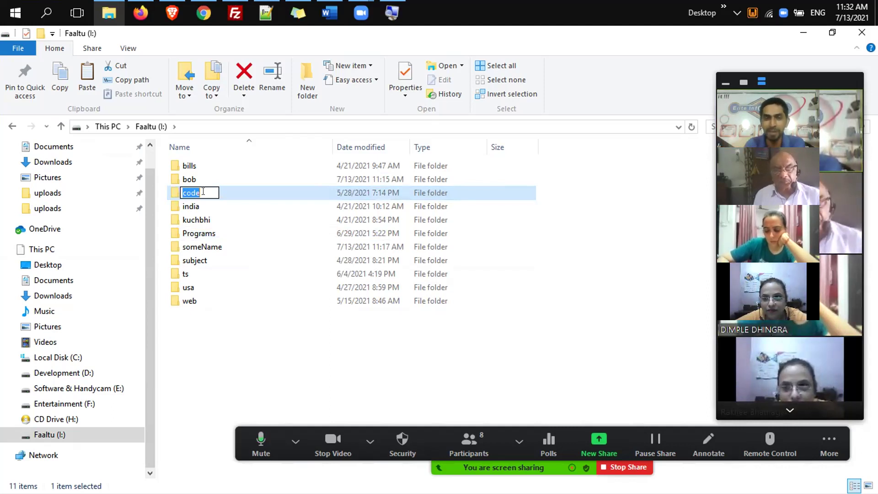
click(277, 188)
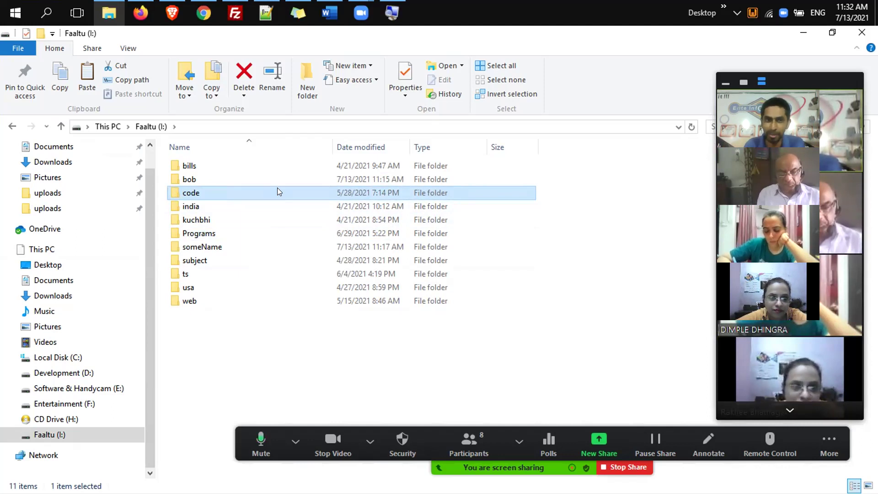
key(F2)
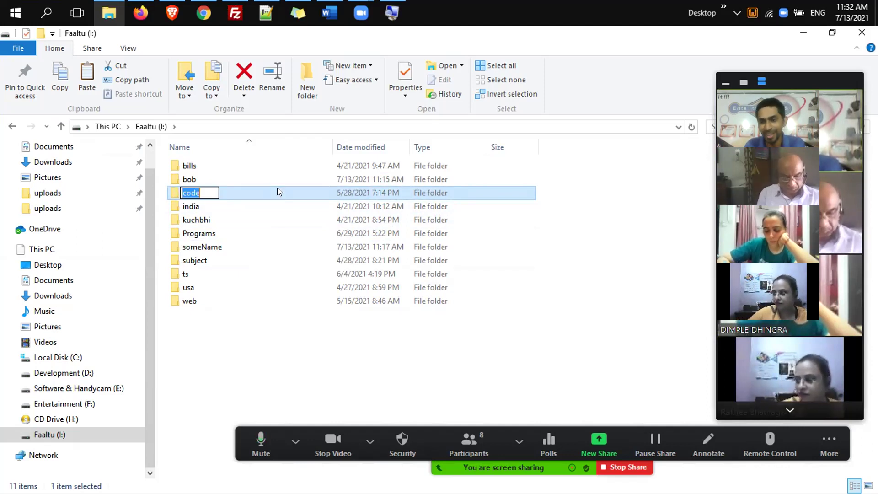
key(Escape)
View the contents of the code folder, and open the folder's name for editing back on Faaltu (I:)
key(Return)
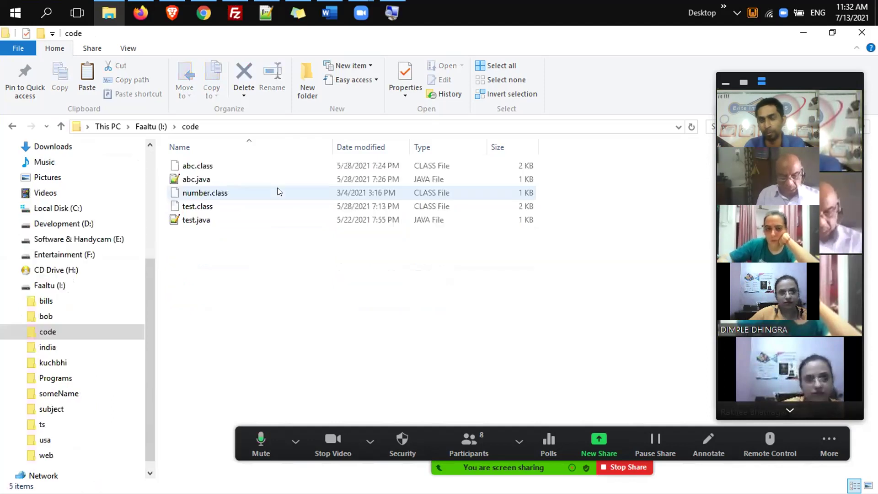
click(142, 128)
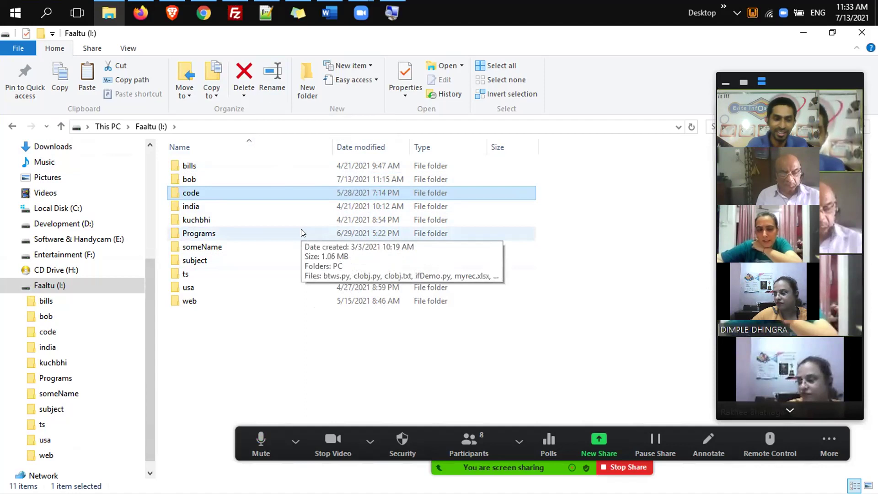
key(F2)
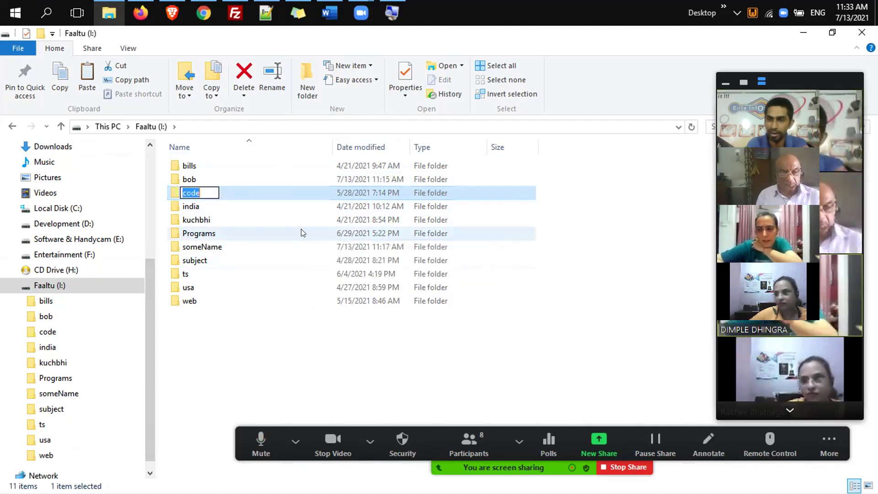
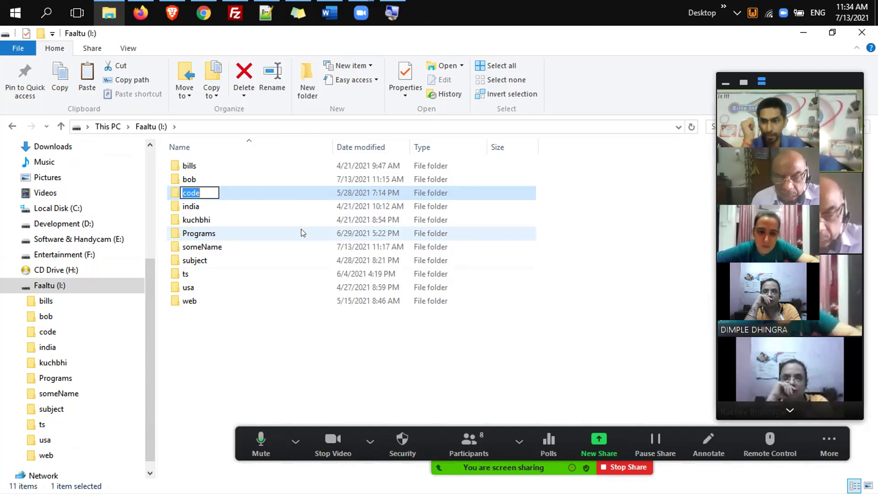
Open the Programs folder and rename the btws.py file as betwise.py, keeping its extension
double_click(301, 229)
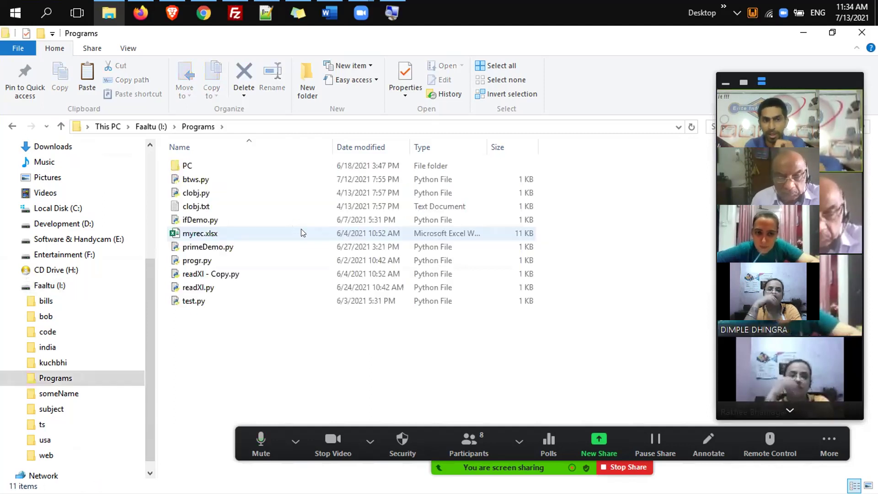
double_click(236, 176)
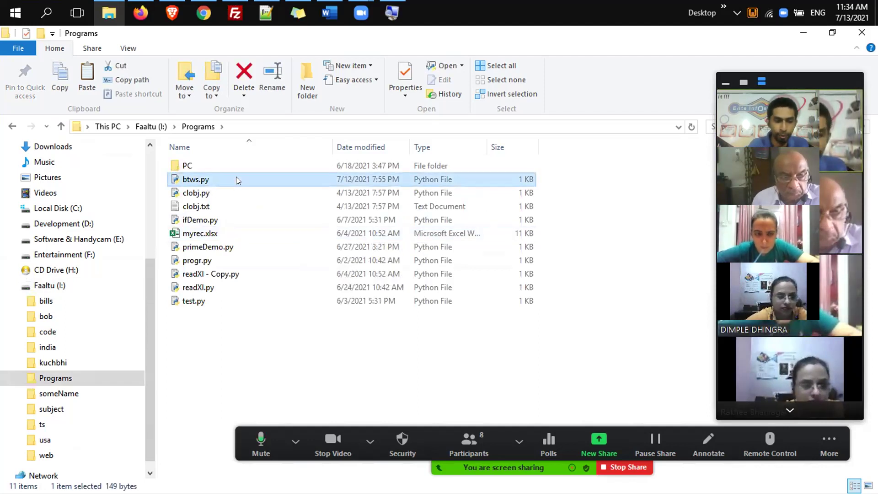
key(F2)
key(Left)
text(etwi)
key(Right)
text(e)
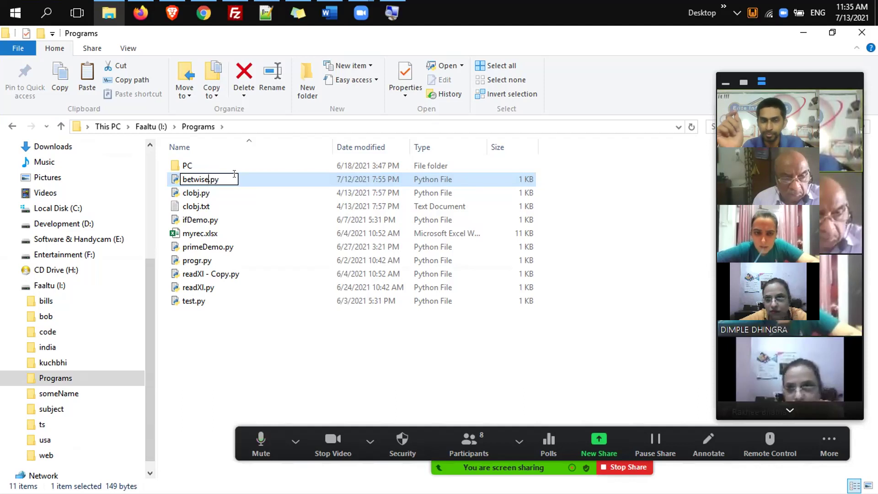
key(Tab)
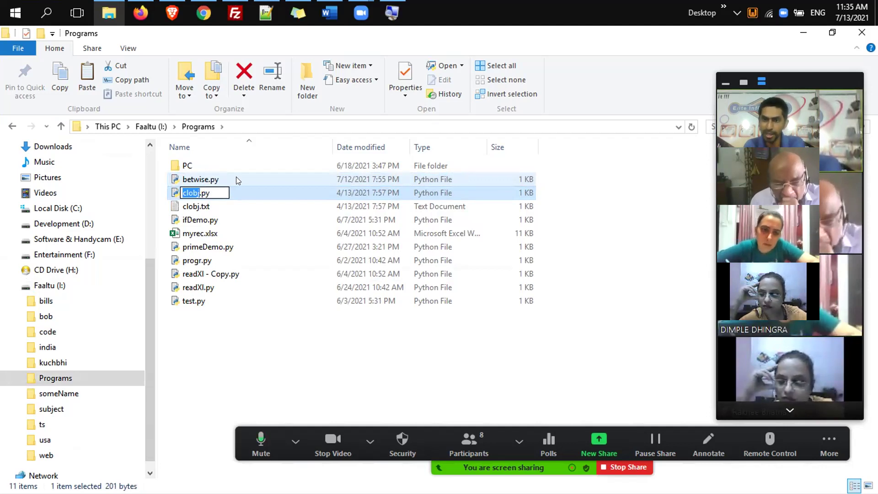
Move the name editing through the items of the Programs folder one after another, and cancel it on readXI.py
key(Tab)
key(Tab)
key(Tab)
key(Tab)
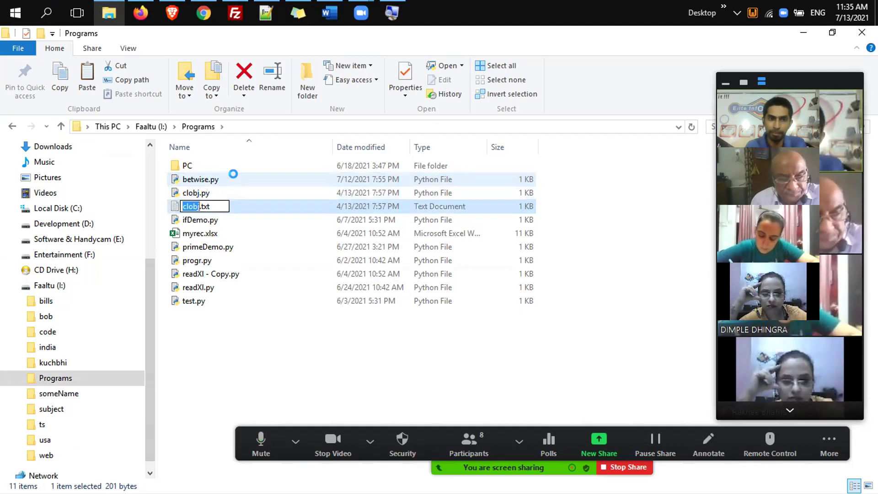
key(Tab)
key(Tab)
key(Tab)
key(Tab)
key(Tab)
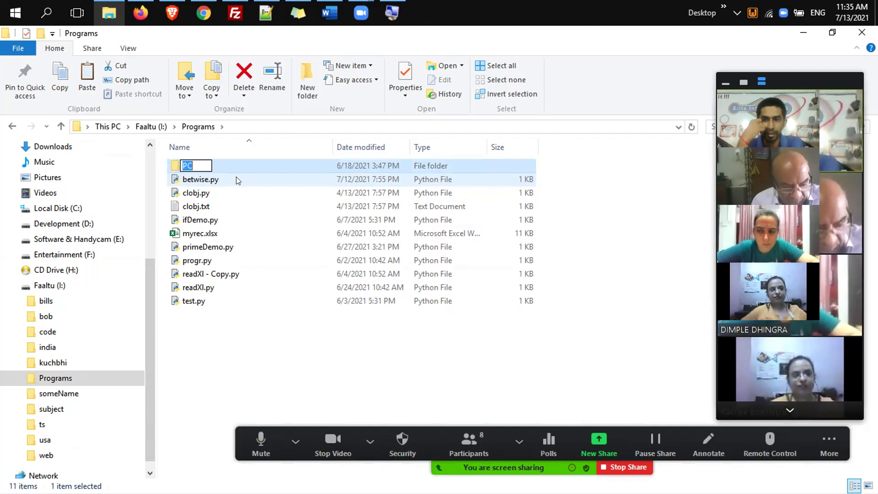
key(Tab)
key(Tab)
key(Tab)
key(Tab)
key(Tab)
key(Tab)
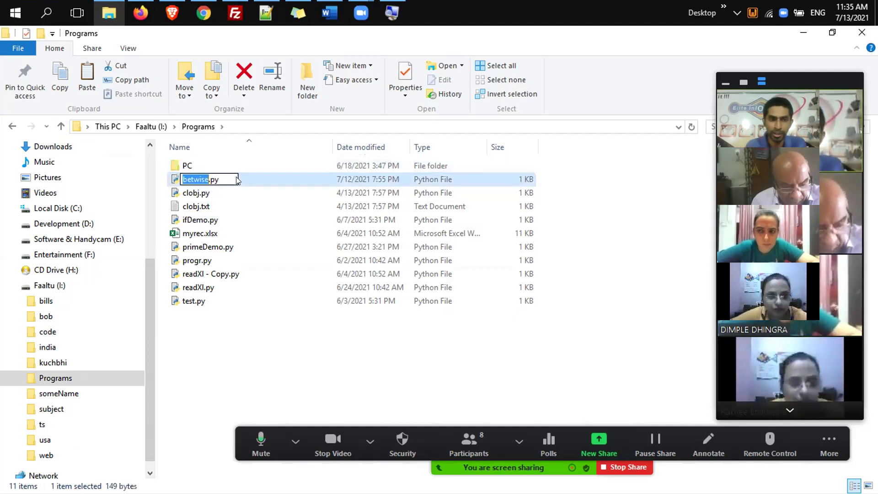
key(Tab)
key(Tab)
key(Tab)
key(Tab)
key(Tab)
key(Tab)
key(Tab)
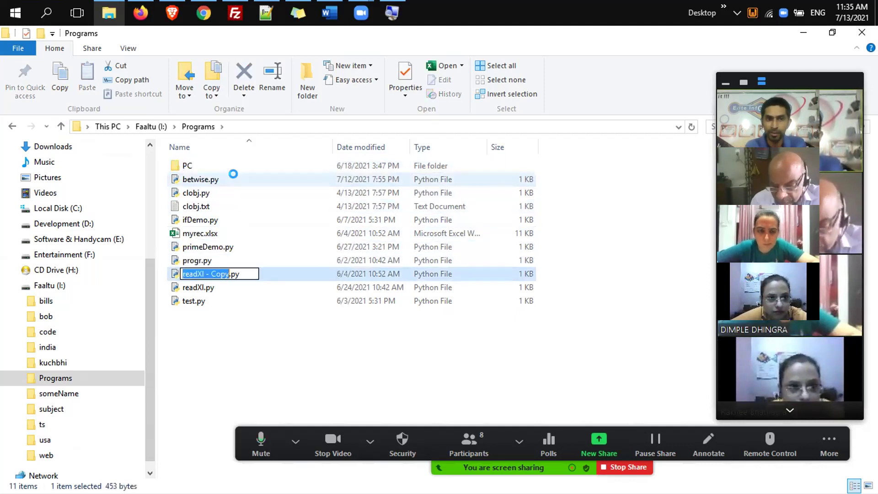
key(Tab)
key(Tab)
key(Tab)
key(Tab)
key(Tab)
key(Tab)
key(Tab)
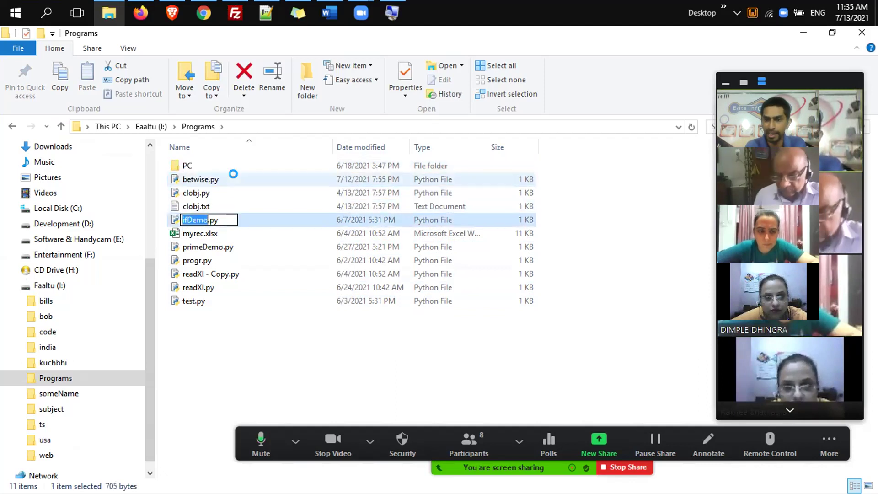
key(Tab)
key(Tab)
key(Tab)
key(Tab)
key(Tab)
key(Tab)
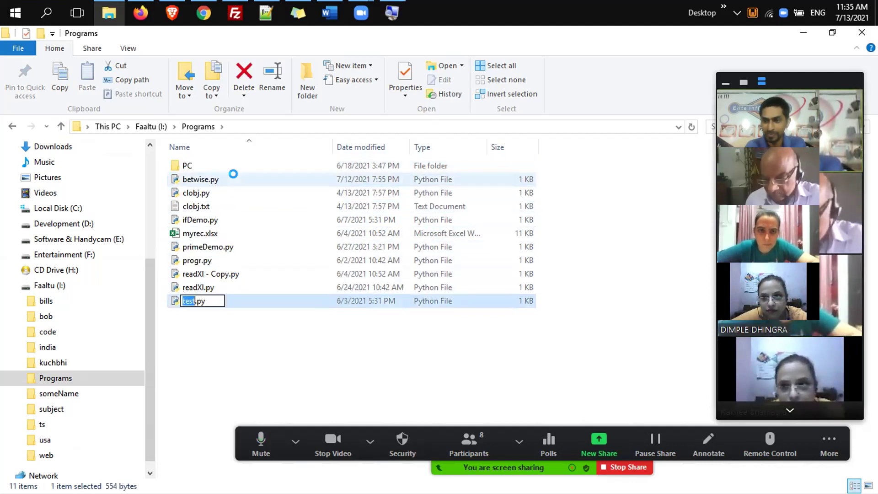
key(Tab)
key(Tab)
key(Tab)
key(Tab)
key(Tab)
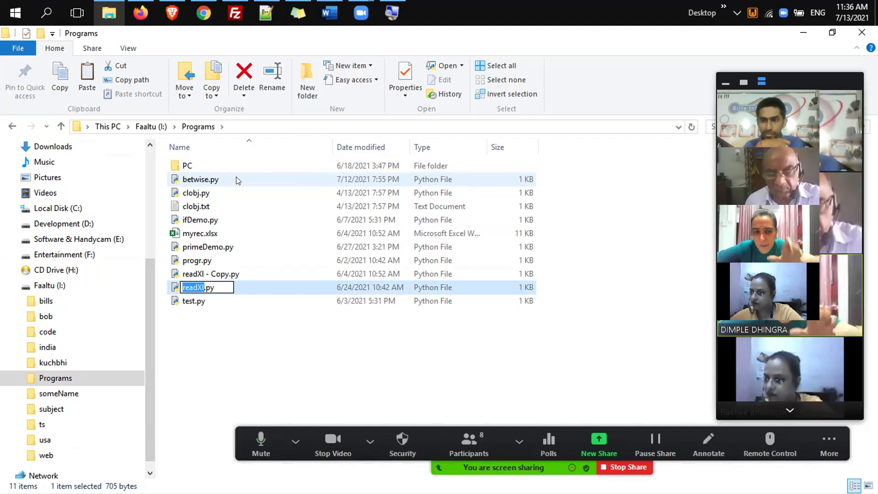
key(Escape)
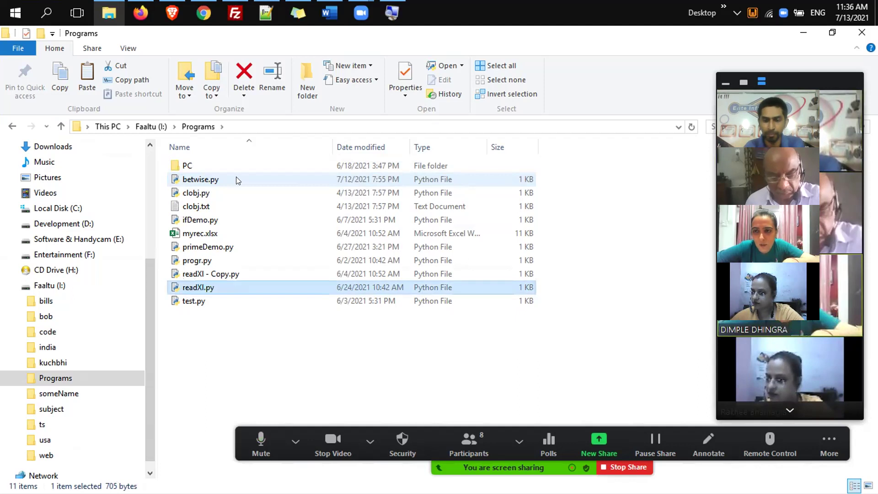
Return to Faaltu (I:), open the bob folder's name for editing, and move the name editing forward folder by folder to web
key(BackSpace)
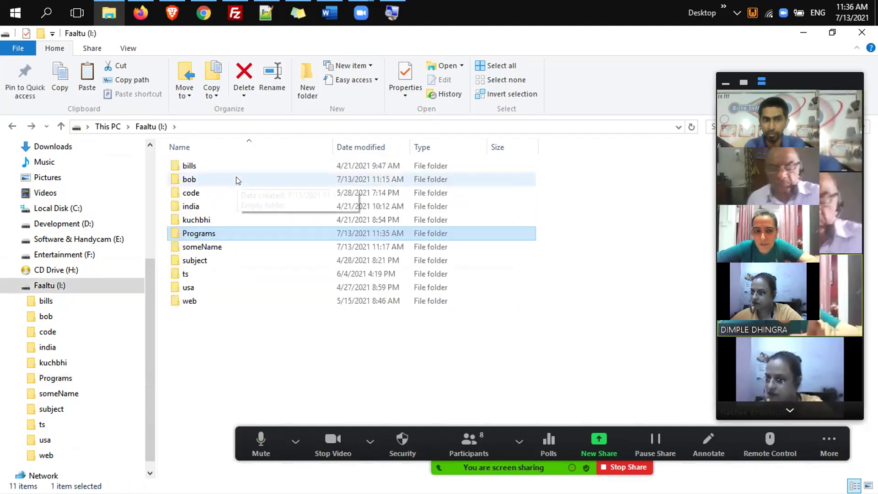
click(236, 177)
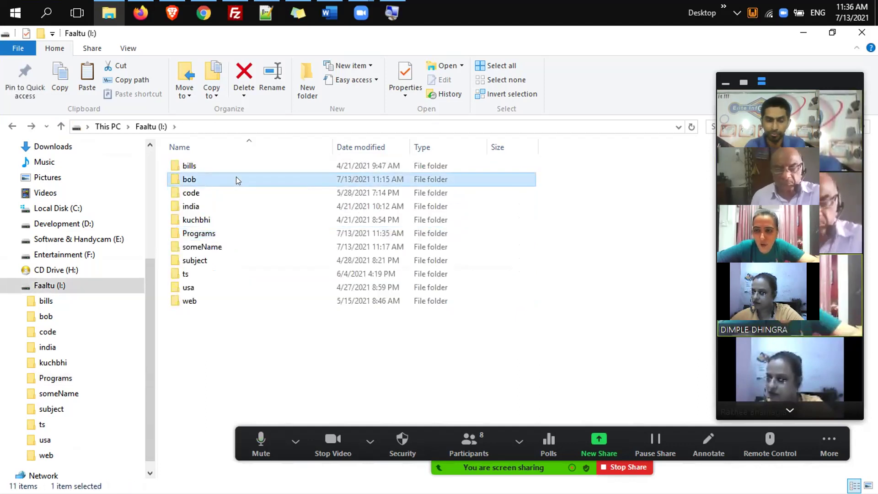
key(F2)
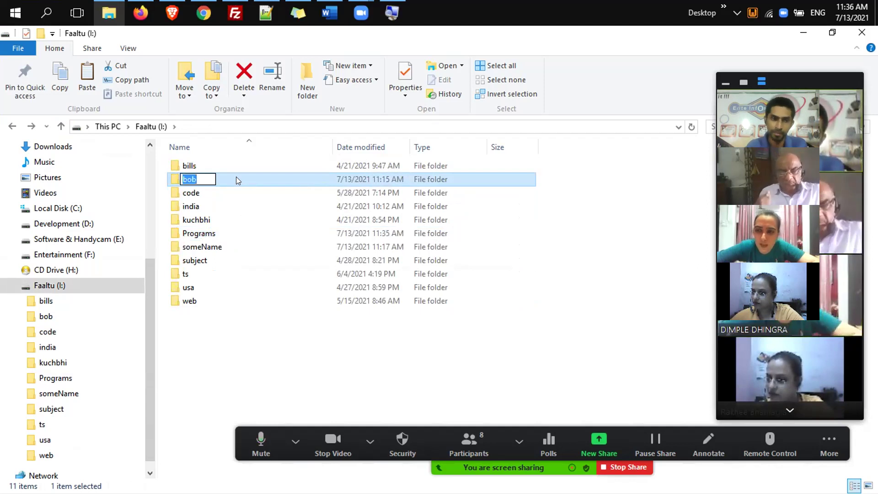
key(Tab)
key(Tab)
key(Tab)
key(Tab)
key(Tab)
key(Tab)
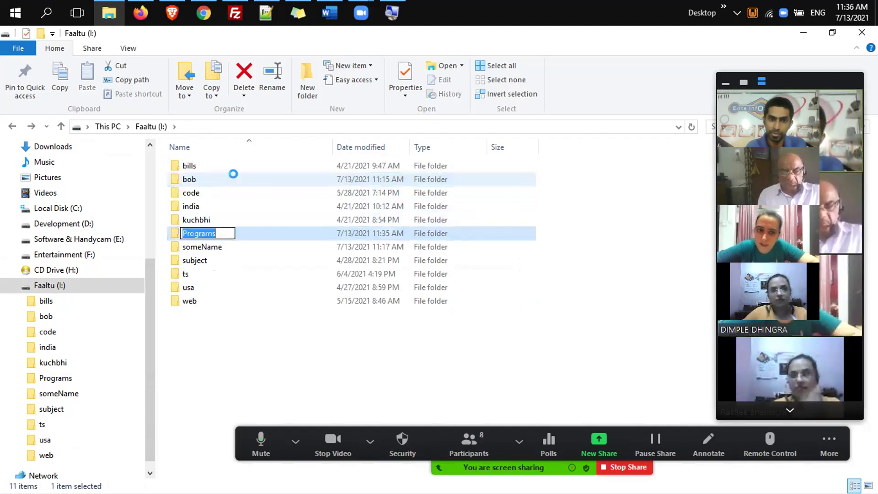
key(Tab)
key(Tab)
key(Tab)
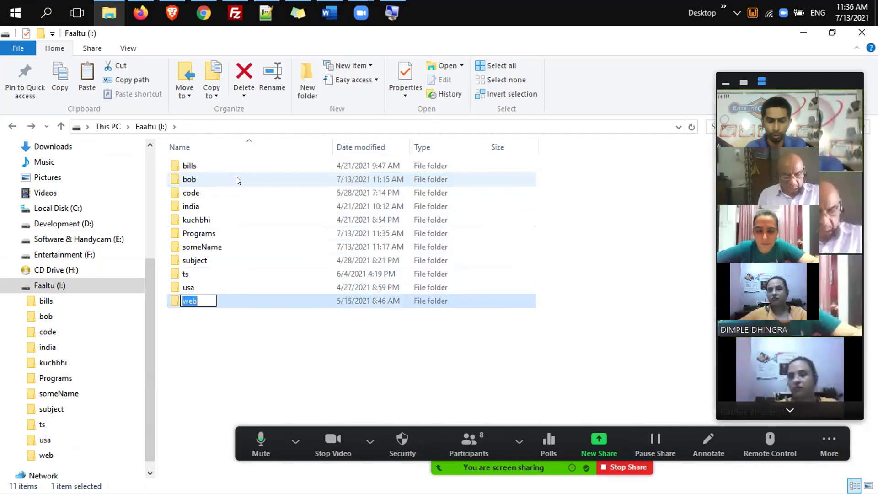
Move the name editing two folders back from web, then forward again past the end of the list to Programs
key(shift+Tab)
key(shift+Tab)
key(ctrl+c)
key(Tab)
key(Tab)
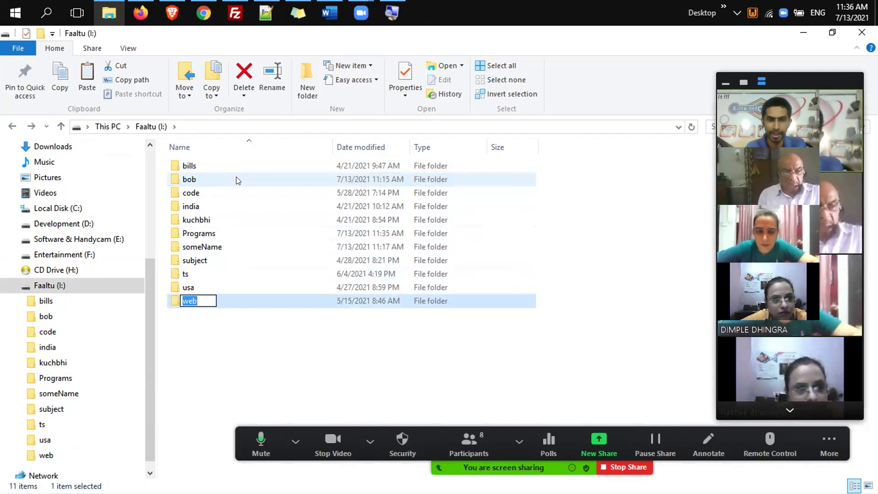
key(Tab)
key(Tab)
key(Tab)
key(Tab)
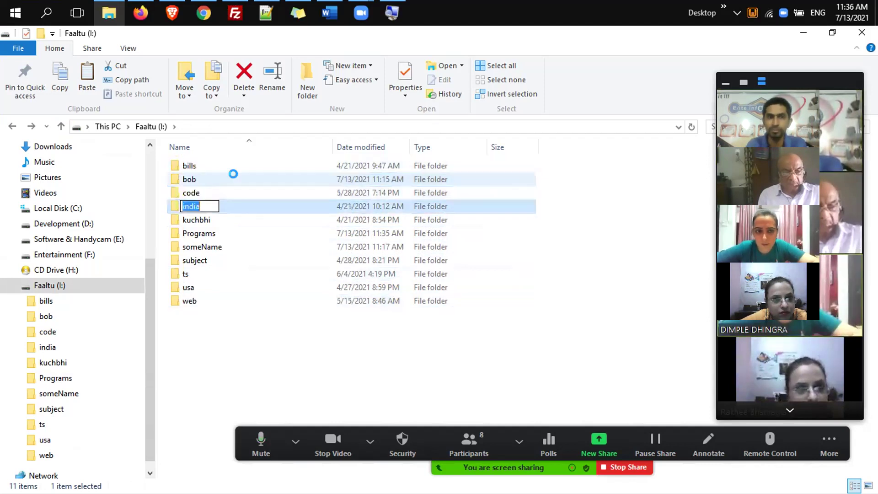
key(Tab)
key(Tab)
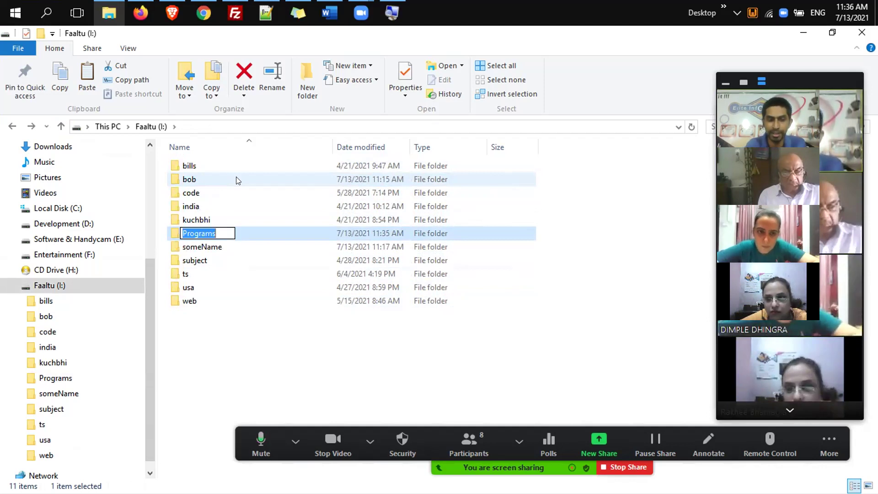
Move the name editing back from Programs to bob, and close it with the folder's name unchanged
key(shift+Tab)
key(shift+Tab)
key(shift+Tab)
key(shift+Tab)
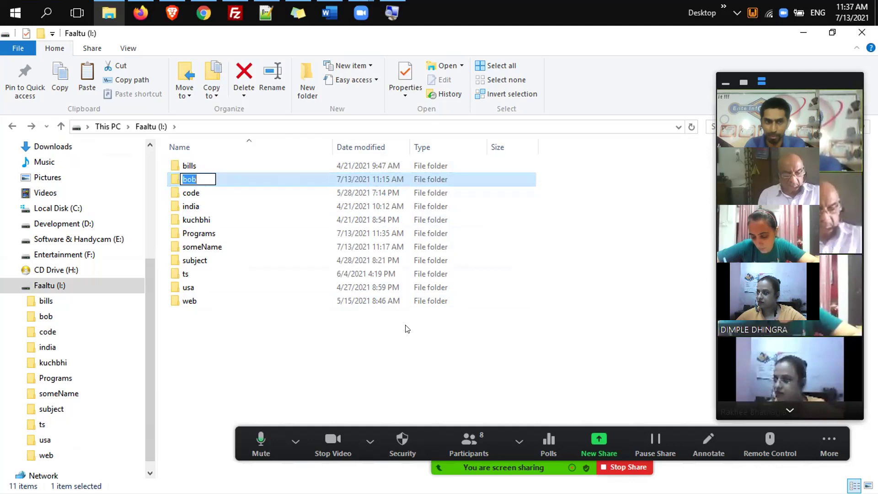
key(Return)
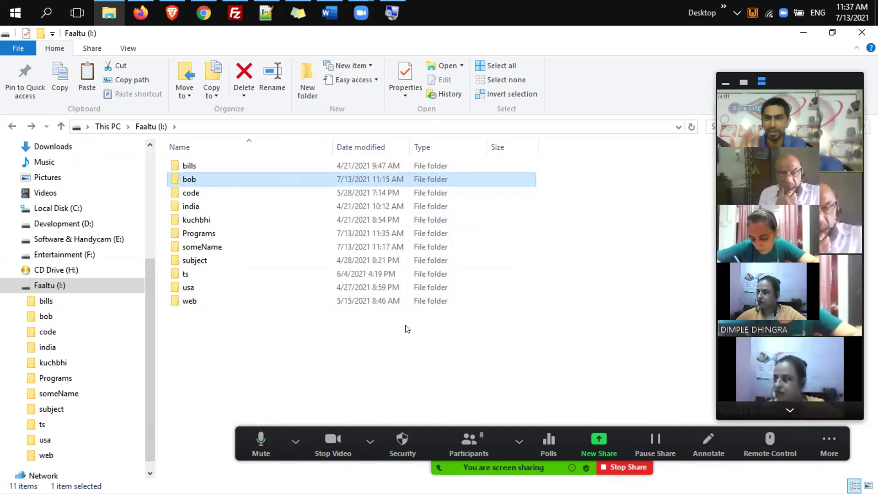
Collapse the Faaltu (I:) branch of the folder tree and view the contents of the Development (D:) drive
click(407, 328)
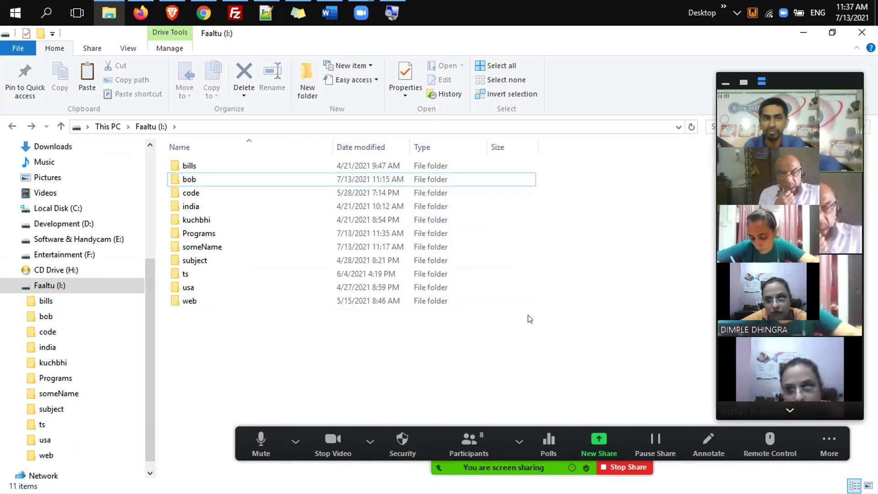
click(12, 280)
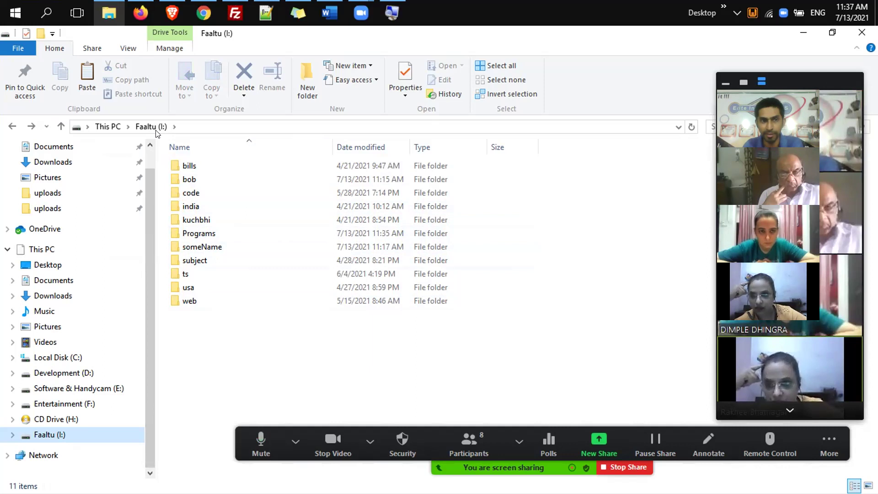
click(106, 371)
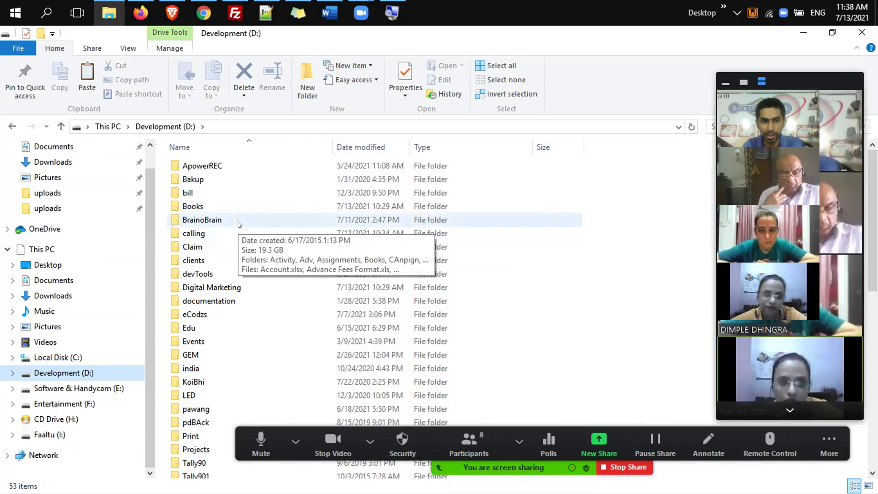
Switch to Assignment.docx in Word and go to the Brainobrain folder hierarchy diagram on page 2
click(329, 14)
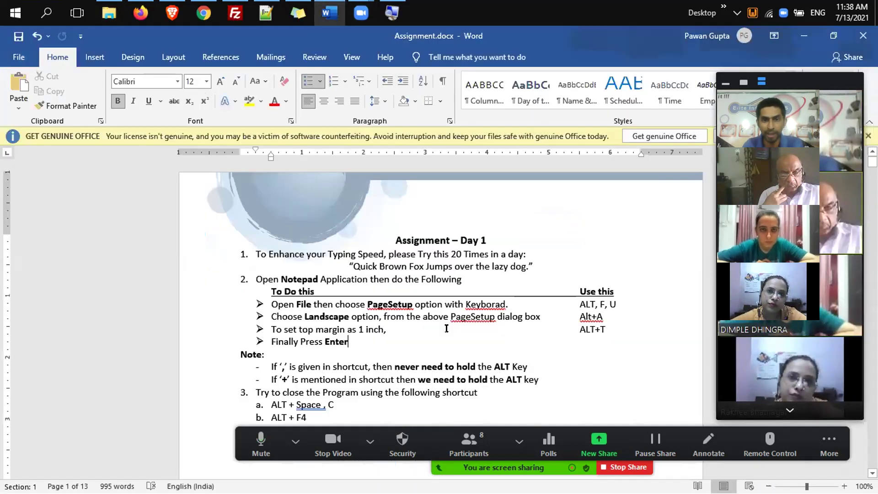
click(447, 329)
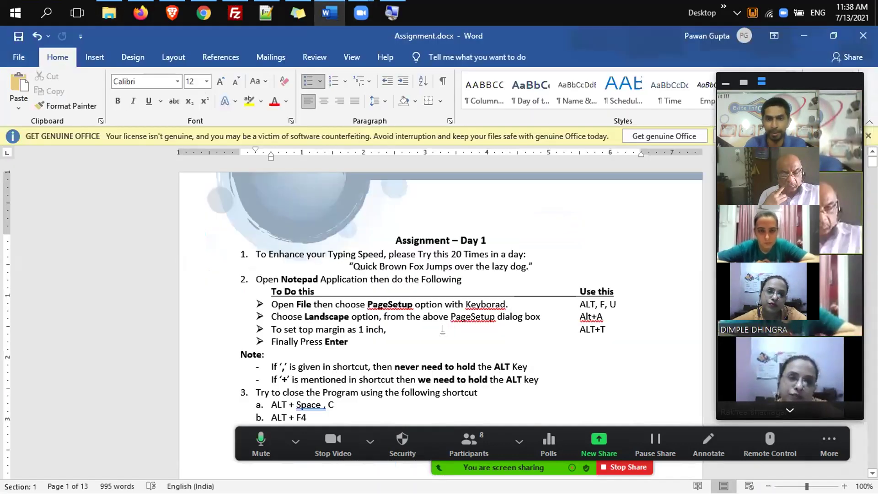
key(Page_Down)
scroll(447, 329, down, 10)
click(606, 246)
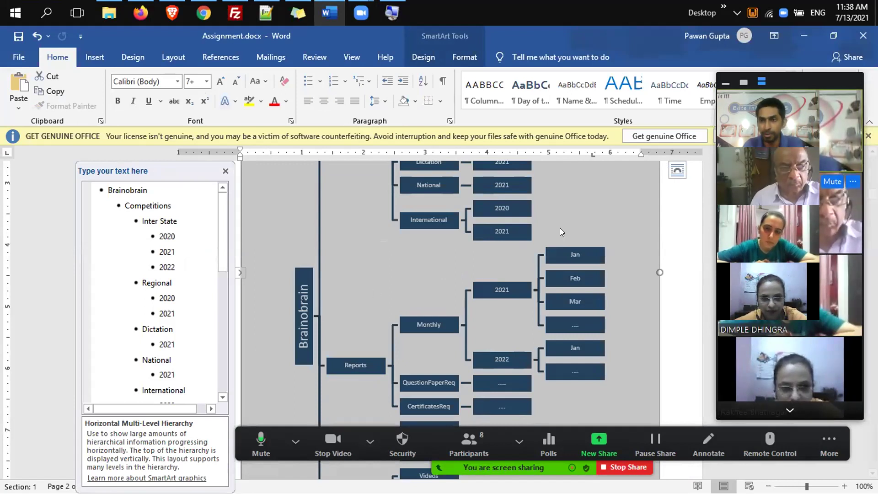
Examine the Brainobrain hierarchy from its Competitions branch down through Reports, Notes-QP and Pormotions
scroll(560, 228, up, 2)
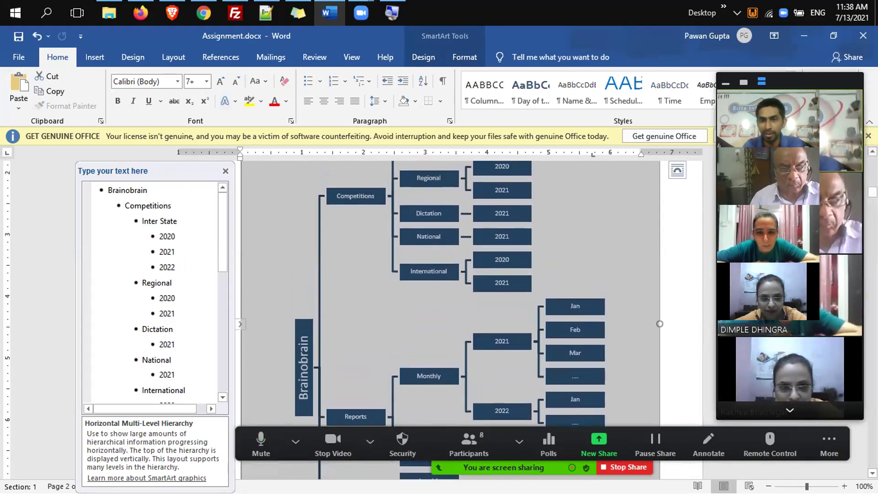
scroll(450, 293, up, 3)
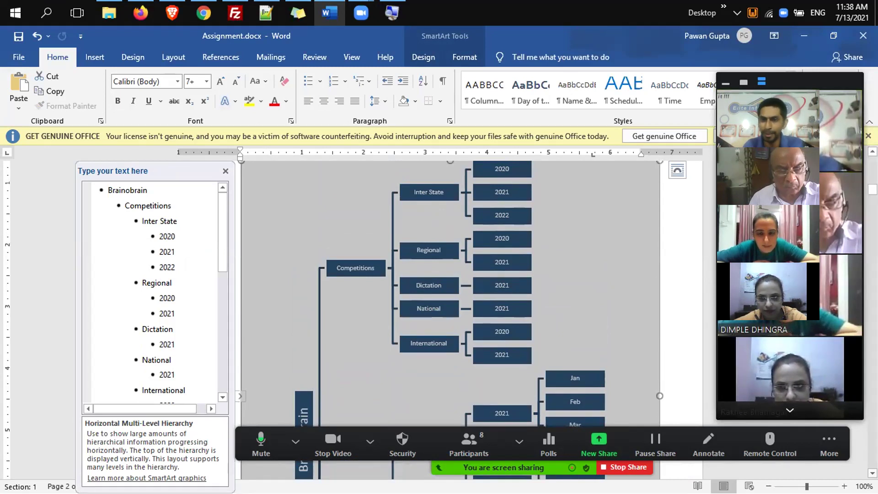
scroll(451, 293, down, 2)
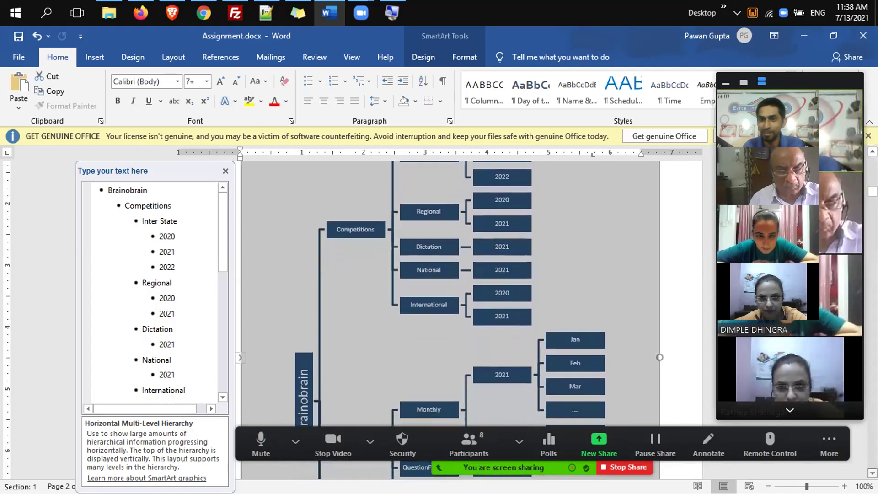
scroll(450, 292, down, 5)
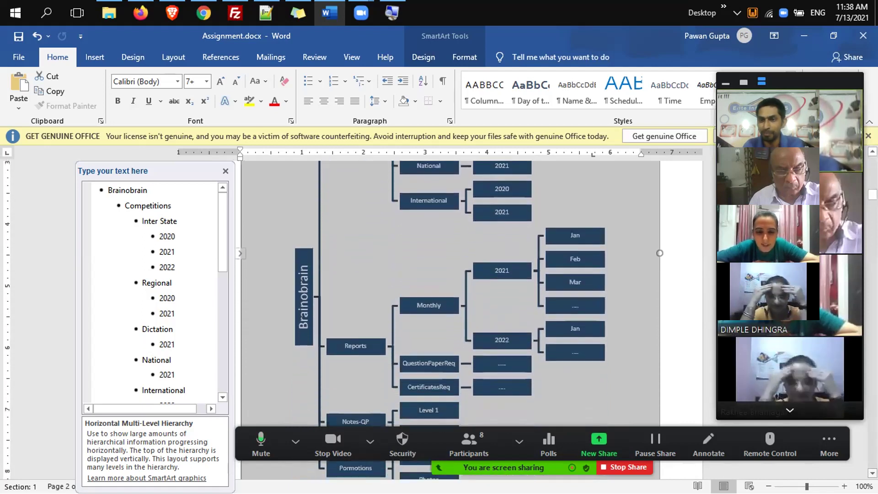
scroll(451, 293, down, 5)
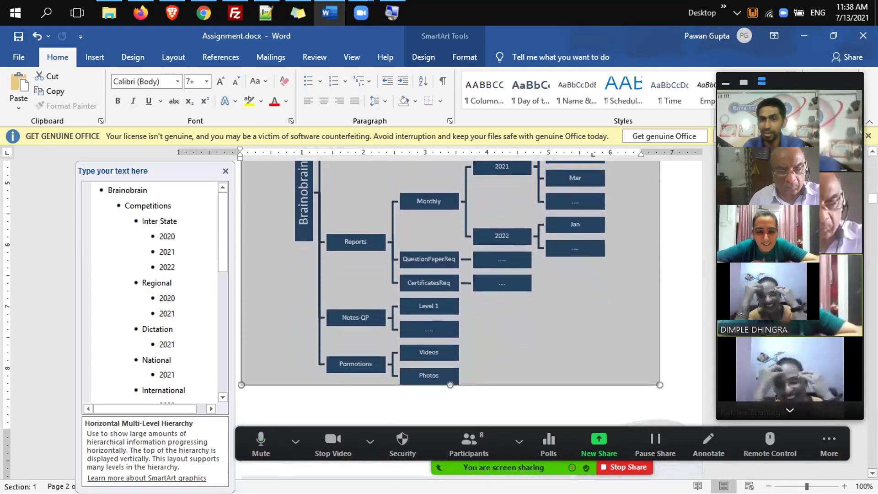
scroll(447, 342, down, 1)
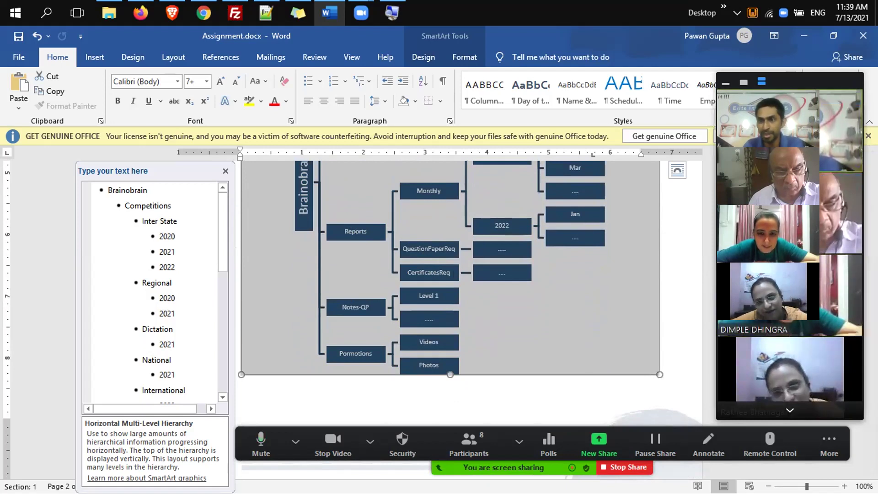
scroll(544, 219, up, 1)
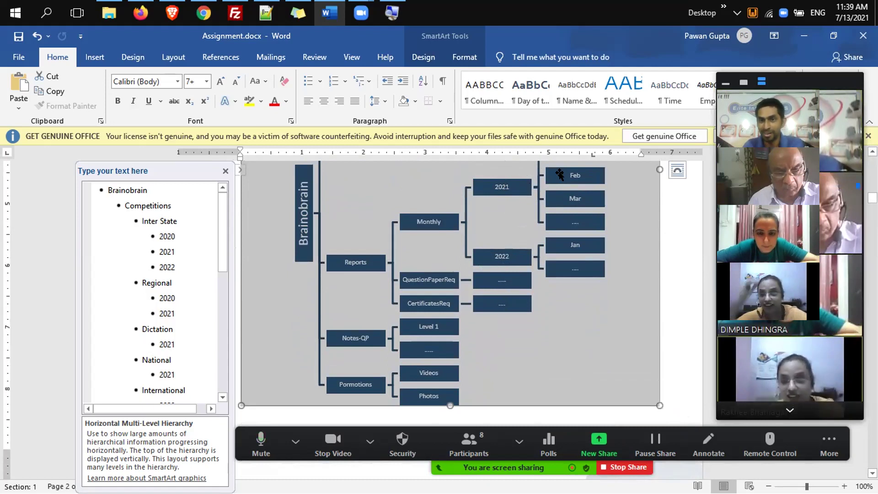
Examine the Monthly reports branch of the Brainobrain diagram, with its 2021 and 2022 year and month levels
click(873, 151)
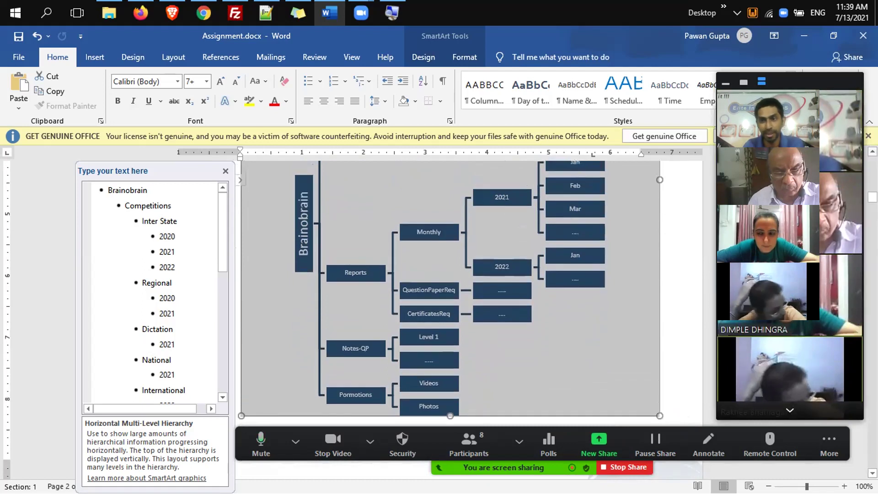
click(873, 152)
click(873, 152)
click(873, 152)
click(873, 152)
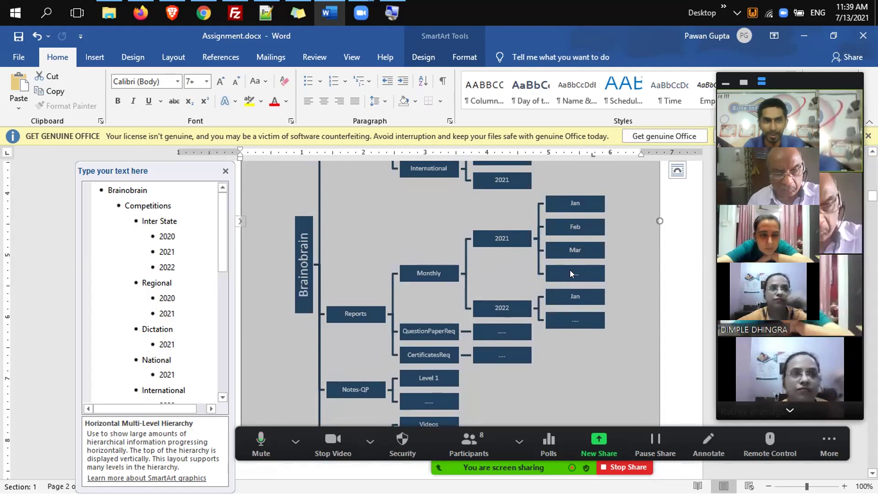
Switch to File Explorer, view the BrainoBrain folder on Development (D:), and collapse that drive's branch in the folder tree
click(109, 12)
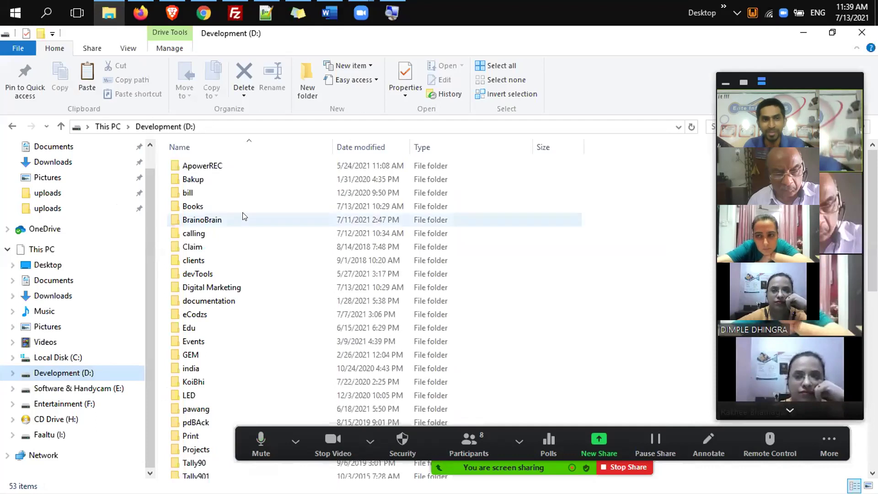
double_click(243, 214)
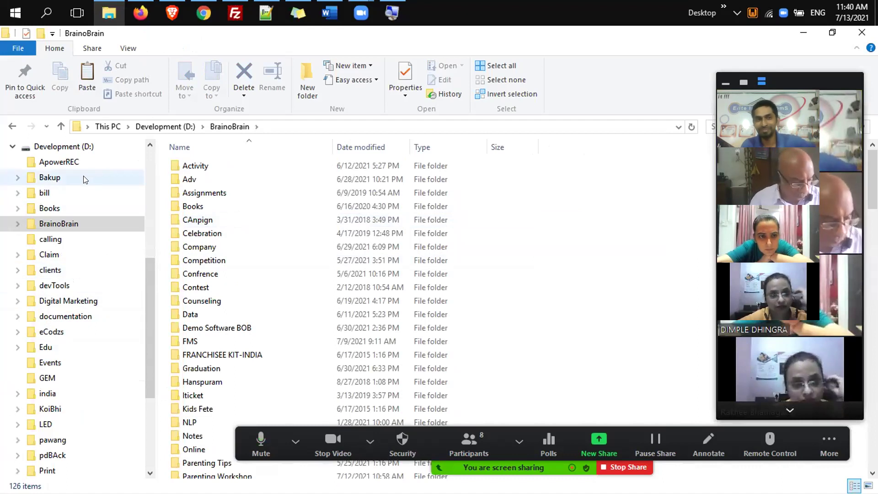
click(12, 146)
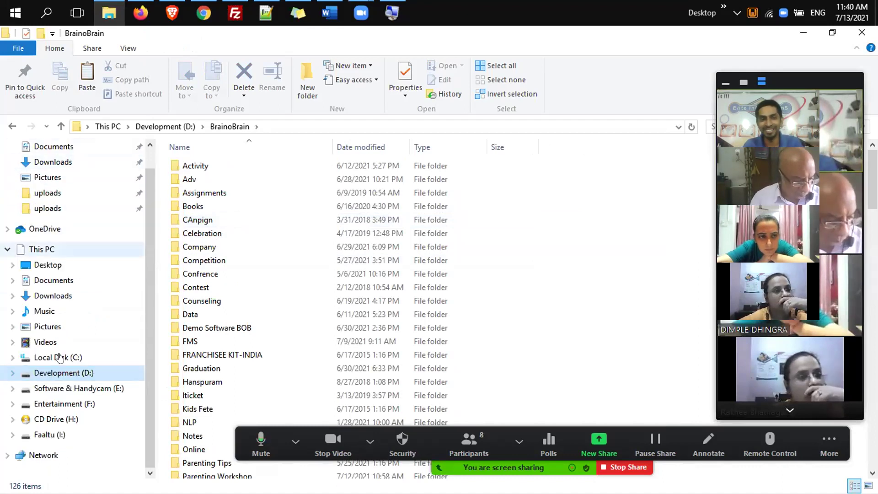
Create a folder named Report inside the bob folder on Faaltu (I:)
click(48, 434)
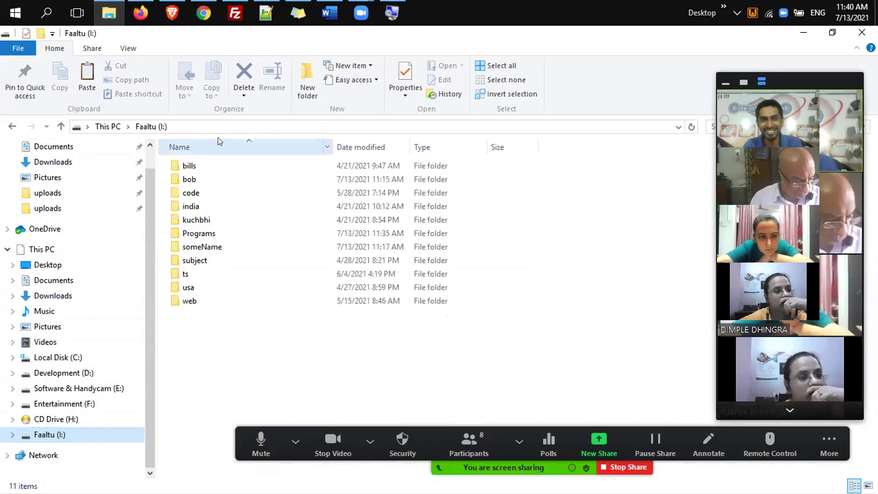
click(188, 179)
double_click(188, 179)
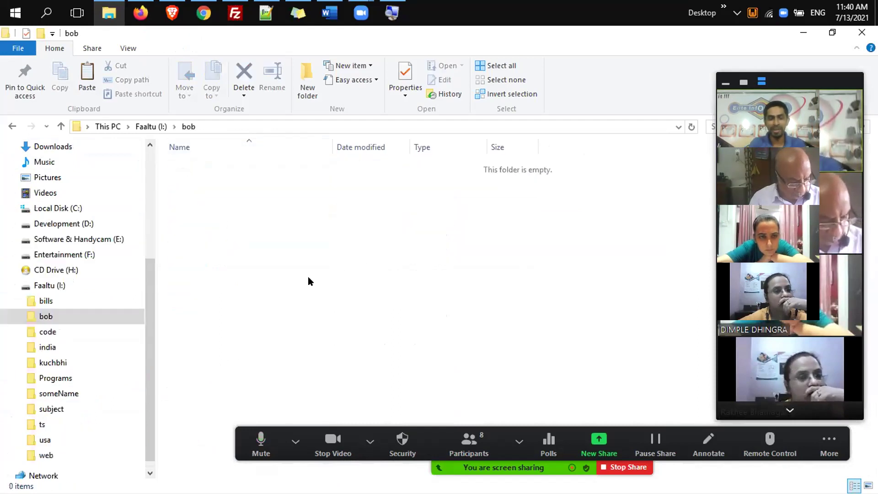
key(ctrl+shift+n)
text(Report)
key(Return)
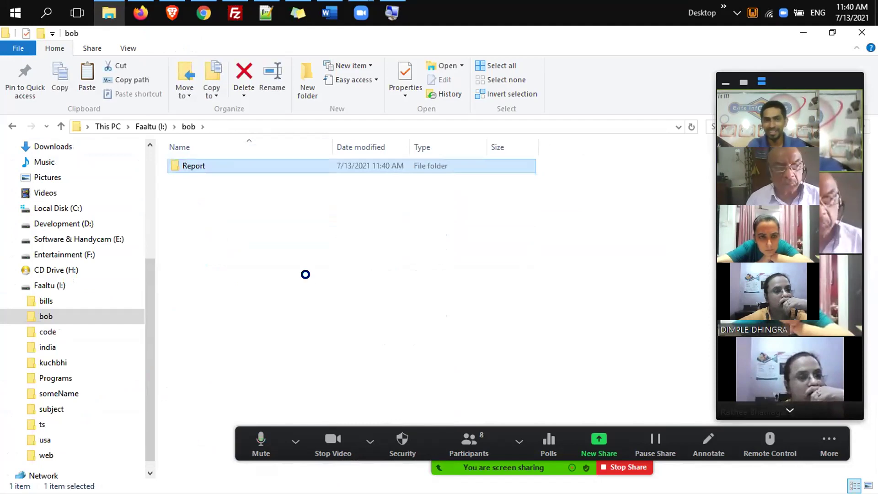
Open the Report folder and create a subfolder named qP in it
key(Return)
key(ctrl+shift+n)
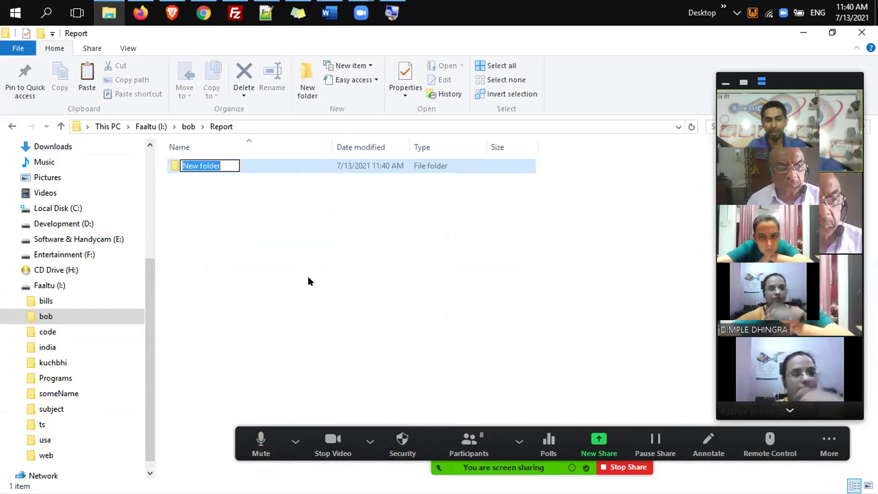
text(qP)
key(Return)
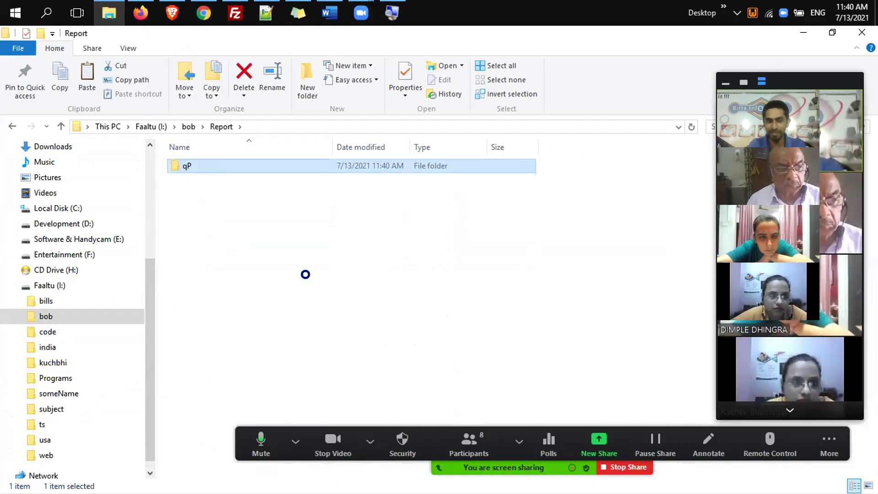
Open the qP folder and create two year subfolders in it, named 2021 and 2022
key(Return)
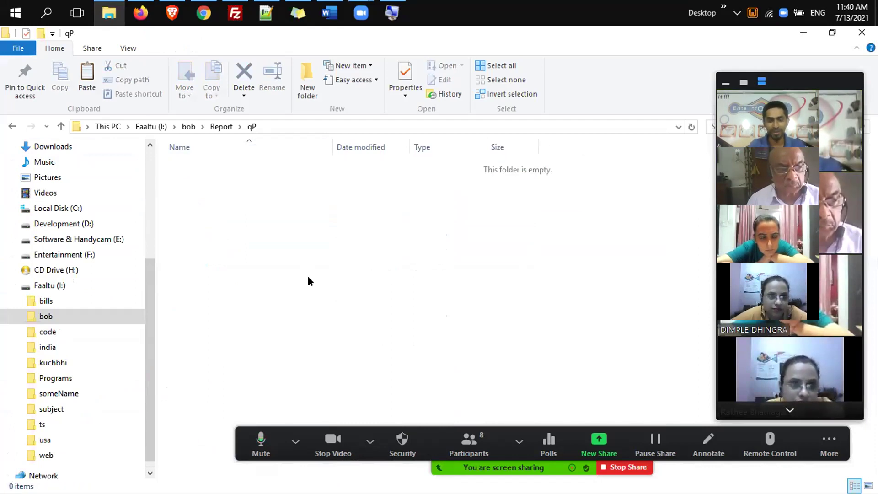
key(ctrl+shift+n)
text(2021)
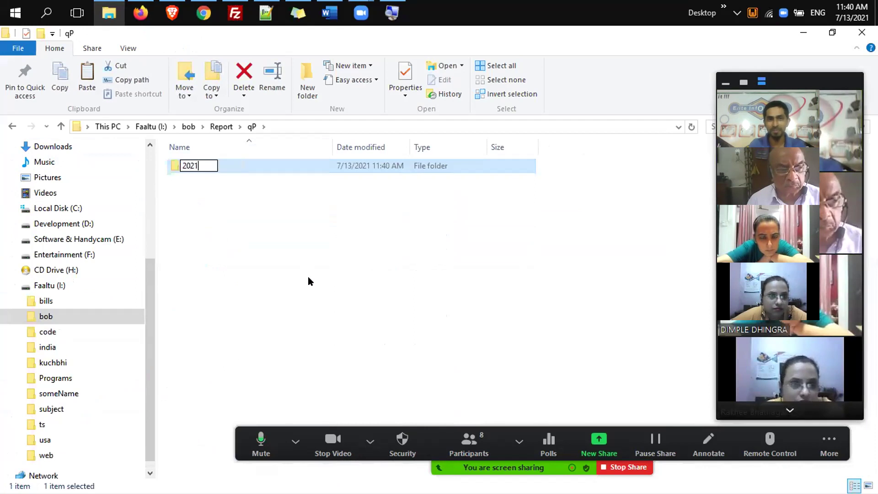
key(Return)
key(ctrl+shift+n)
text(2022)
key(Return)
Open the 2021 folder and create the month subfolders Jan and Feb in it
key(Up)
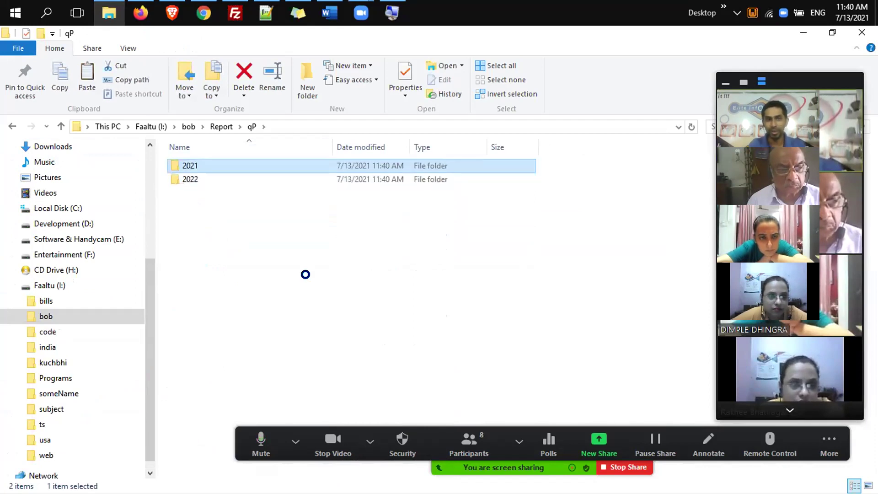
key(Return)
key(ctrl+shift+n)
text(Jan)
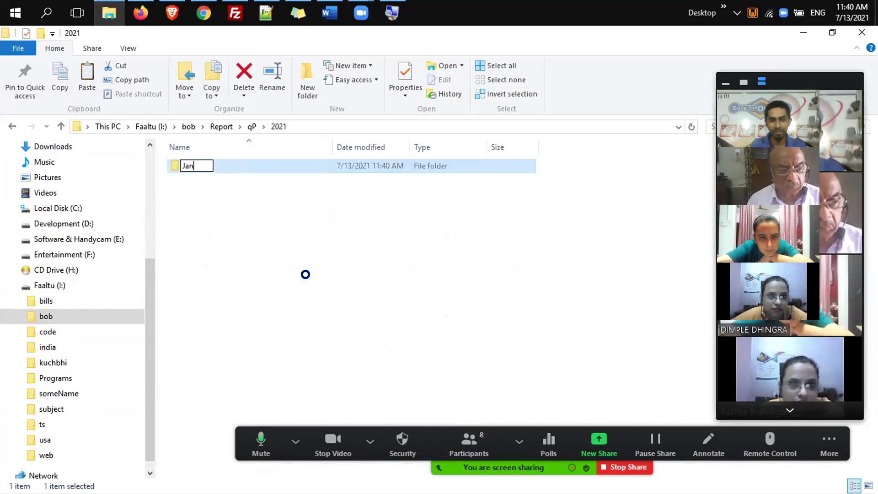
key(Return)
key(ctrl+shift+n)
text(Feb)
key(Return)
Add three more month subfolders to the 2021 folder, named Mar, Apr and May
key(ctrl+shift+n)
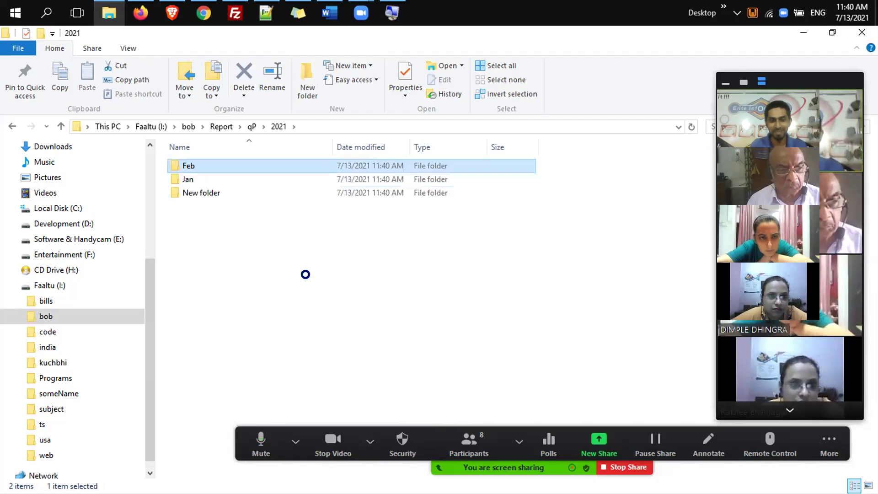
text(Mar)
key(Return)
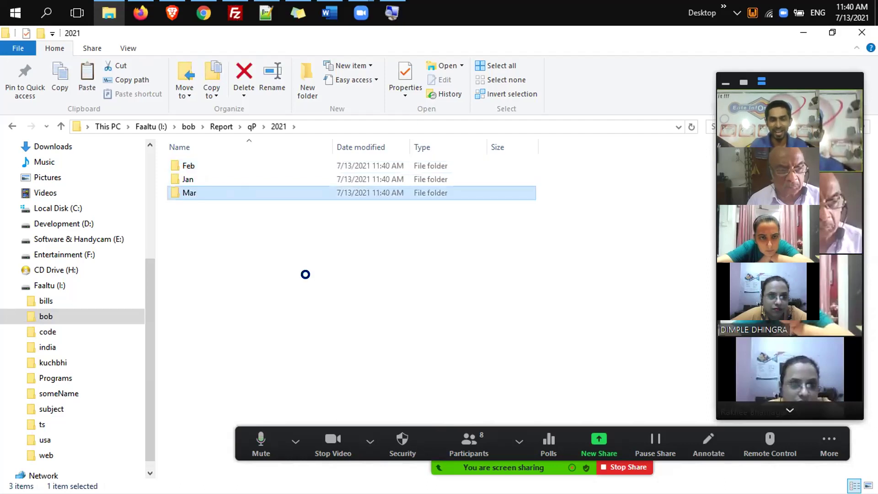
key(ctrl+shift+n)
text(Apr)
key(Return)
key(ctrl+shift+n)
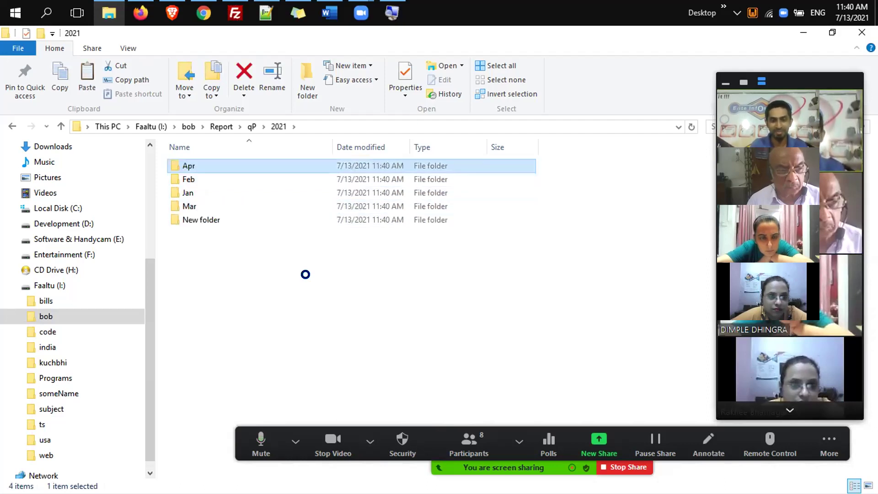
text(May)
key(Return)
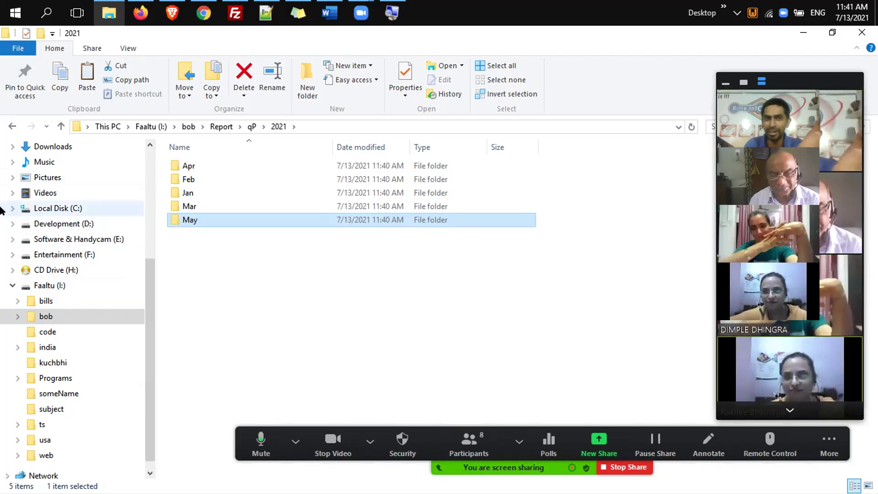
Show the Development (D:) drive and point out its BrainoBrain, eCodzs, Digital Marketing, devTools, Edu and LED folders one after another
click(78, 223)
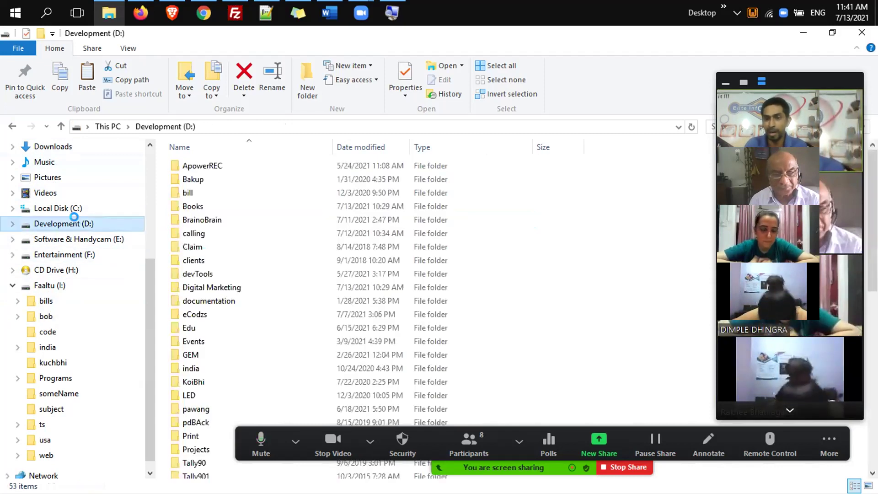
click(217, 212)
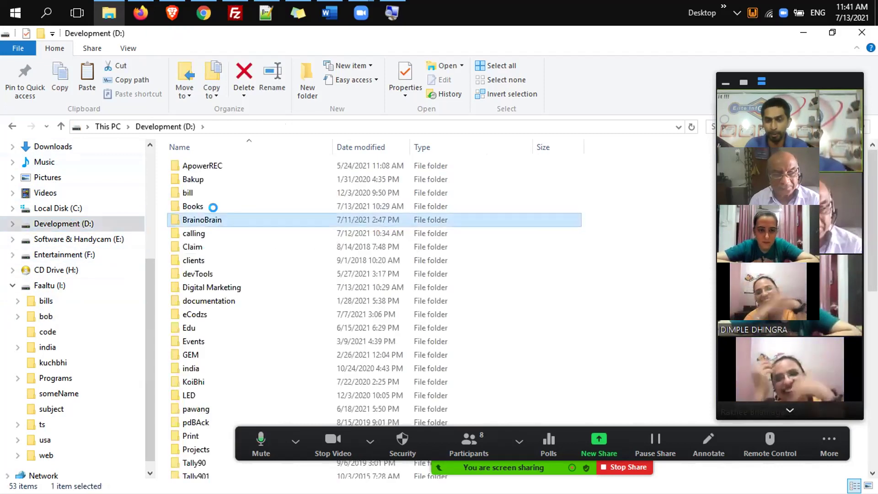
click(201, 314)
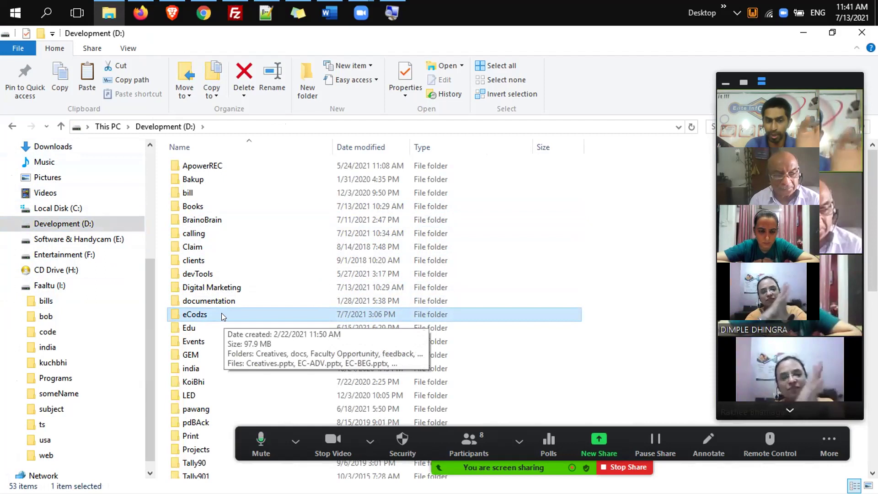
click(239, 284)
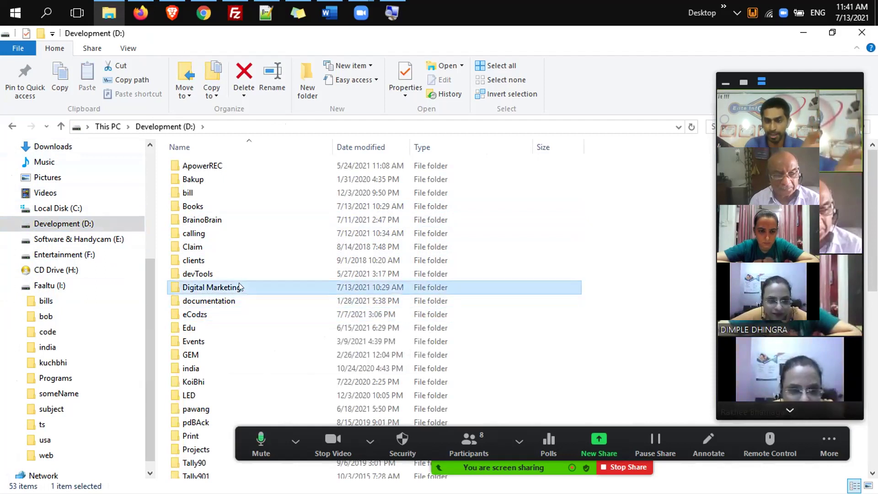
click(217, 273)
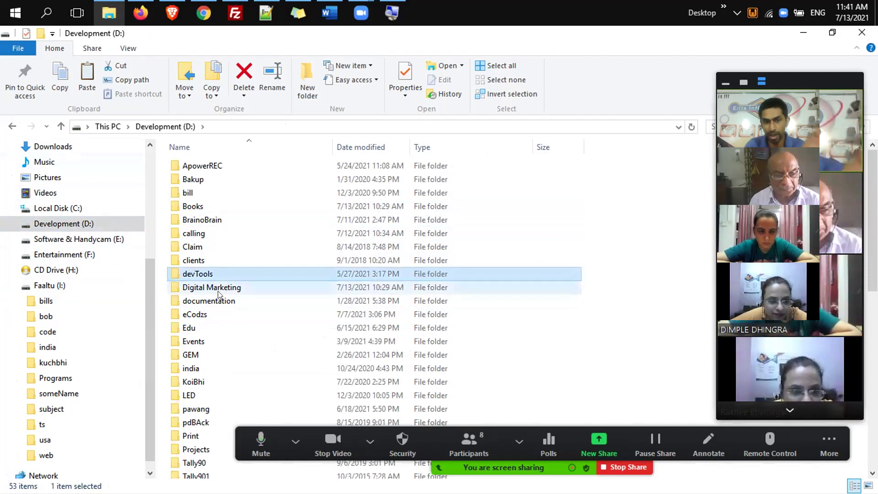
click(219, 324)
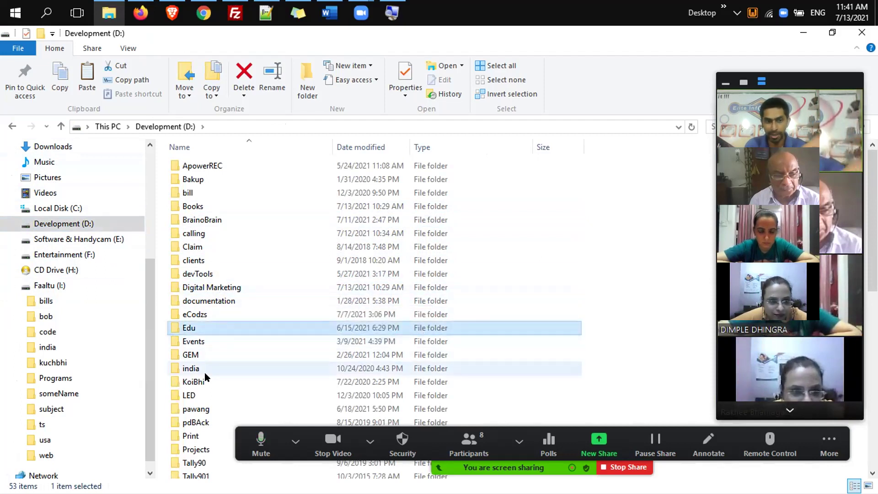
click(197, 396)
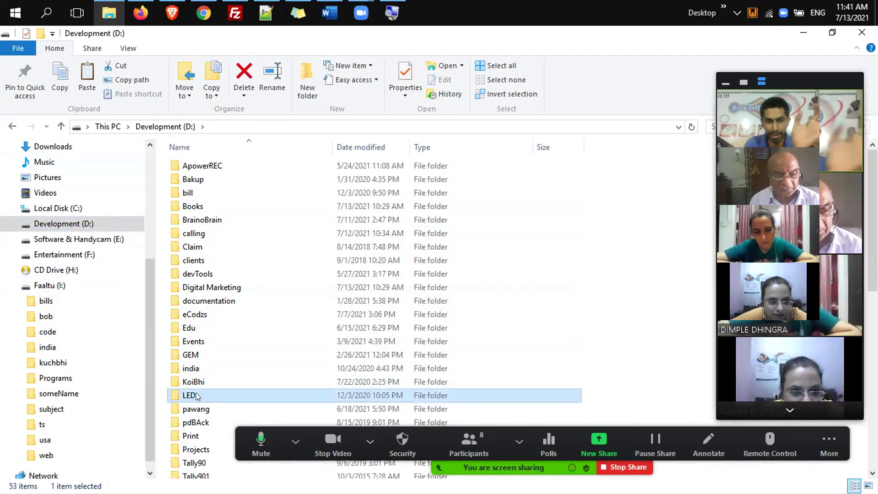
View the contents of the Edu and eCodzs folders in turn, returning to the Development (D:) drive after each
double_click(207, 326)
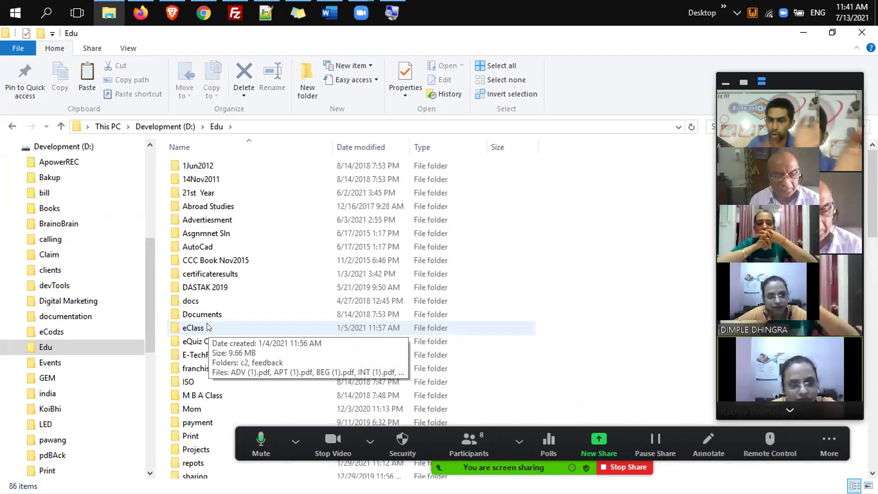
key(BackSpace)
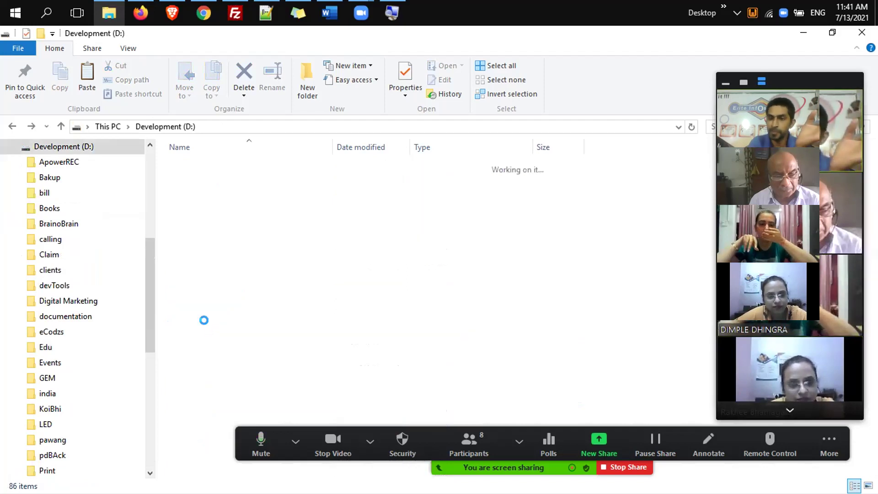
click(220, 314)
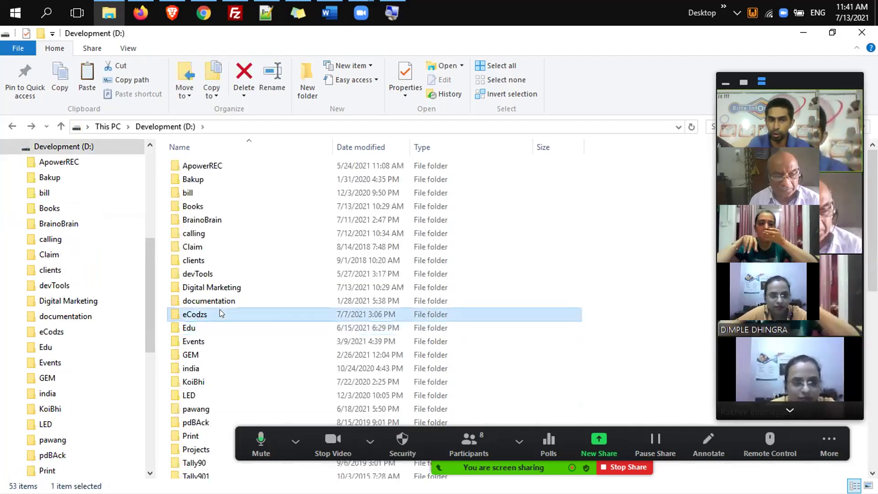
double_click(220, 314)
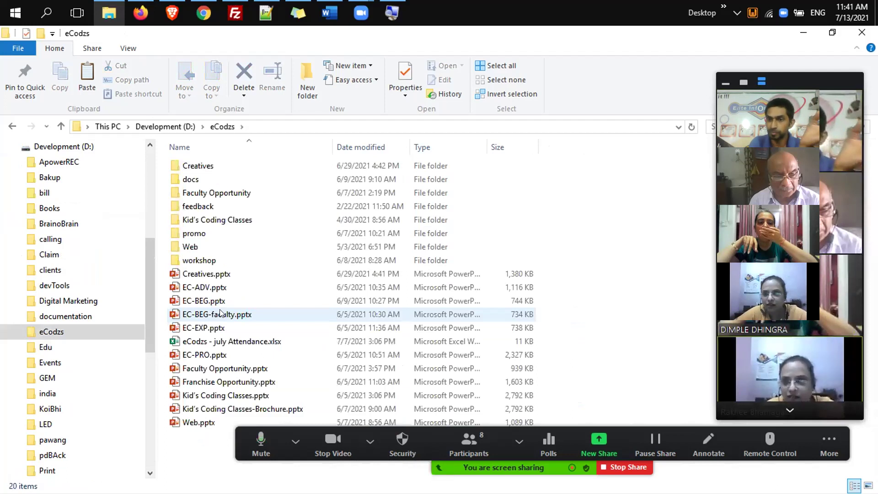
key(BackSpace)
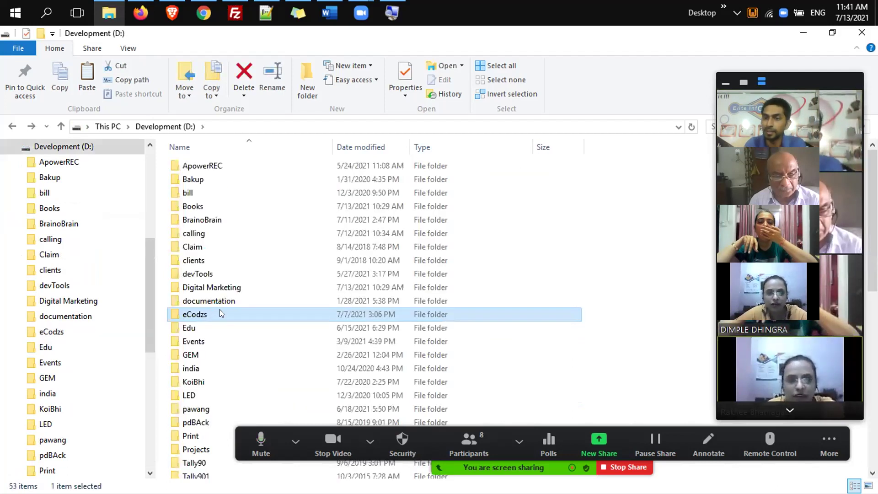
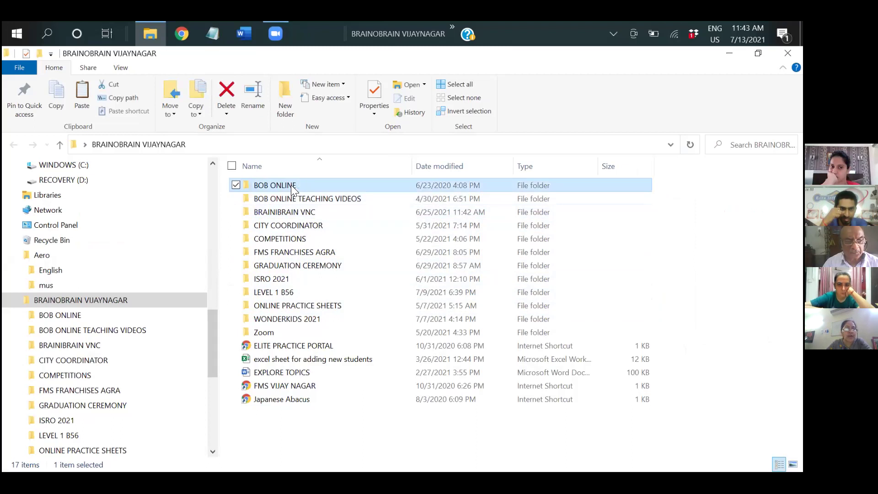
View the contents of the BOB ONLINE and COMPETITIONS folders in turn, returning to BRAINOBRAIN VIJAYNAGAR after each
double_click(291, 187)
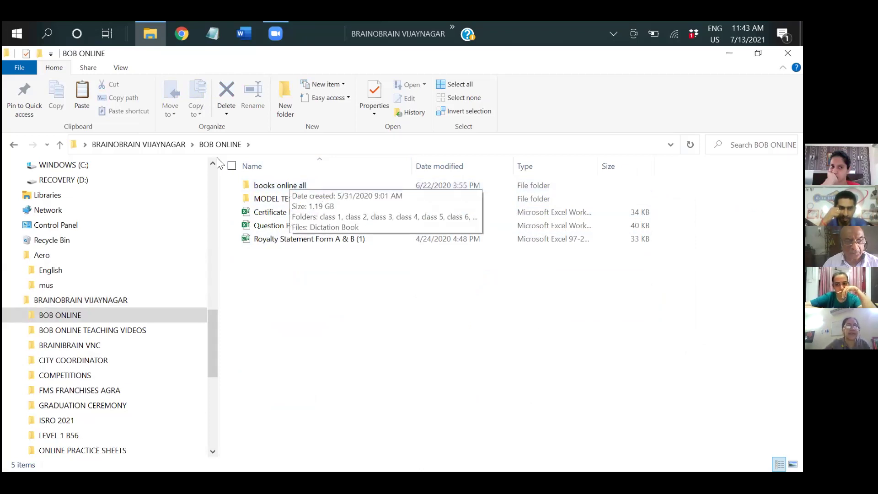
click(13, 145)
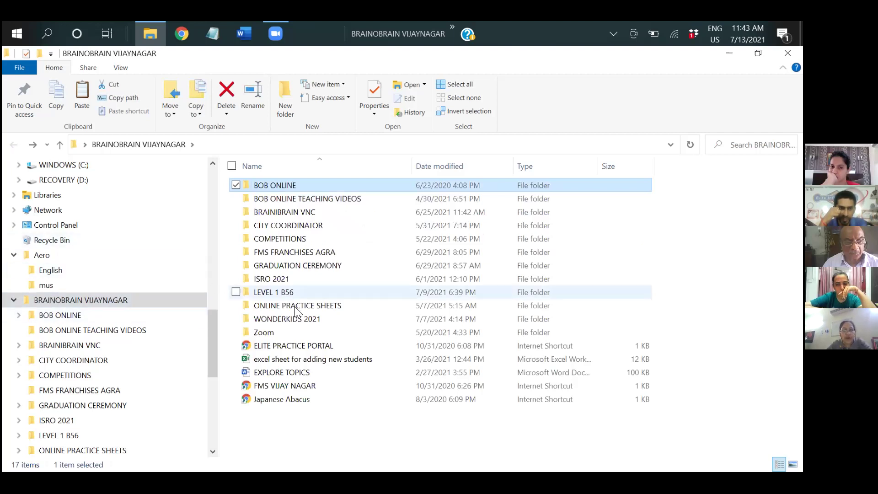
click(275, 235)
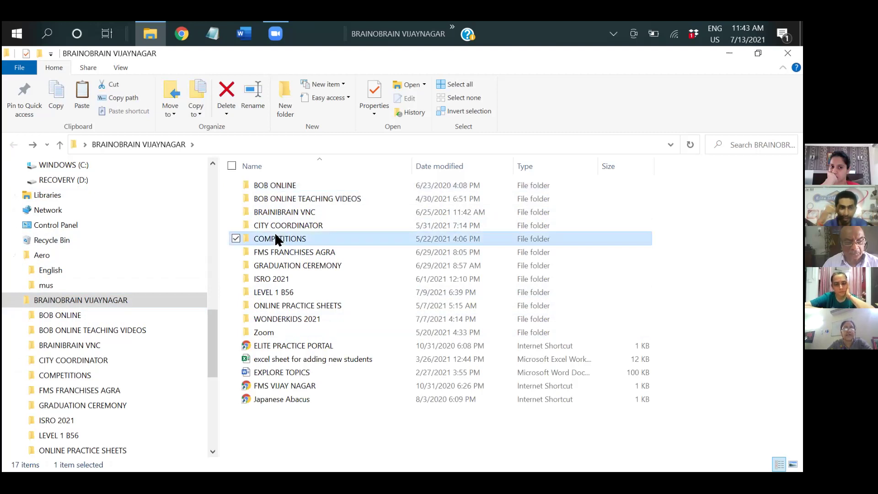
click(277, 236)
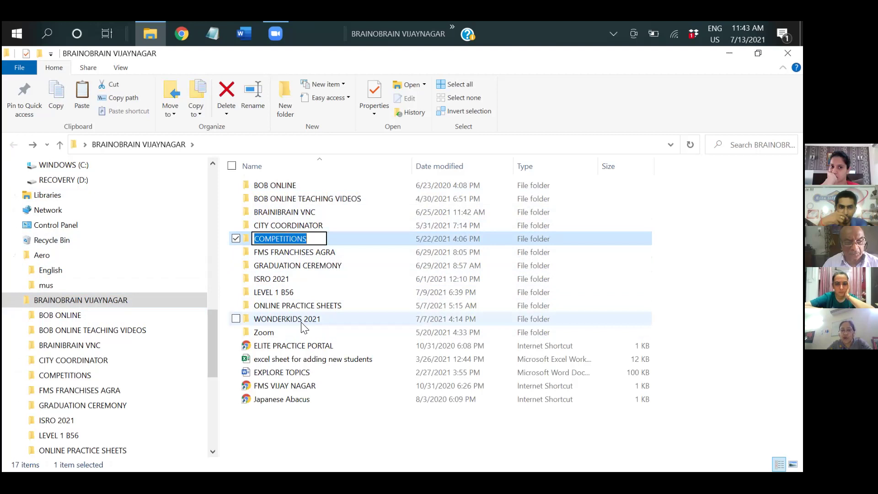
click(302, 238)
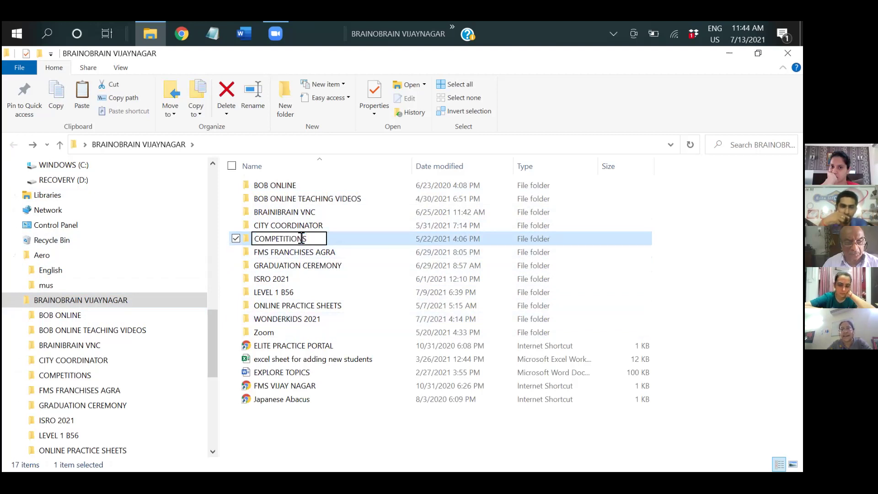
click(330, 292)
double_click(312, 239)
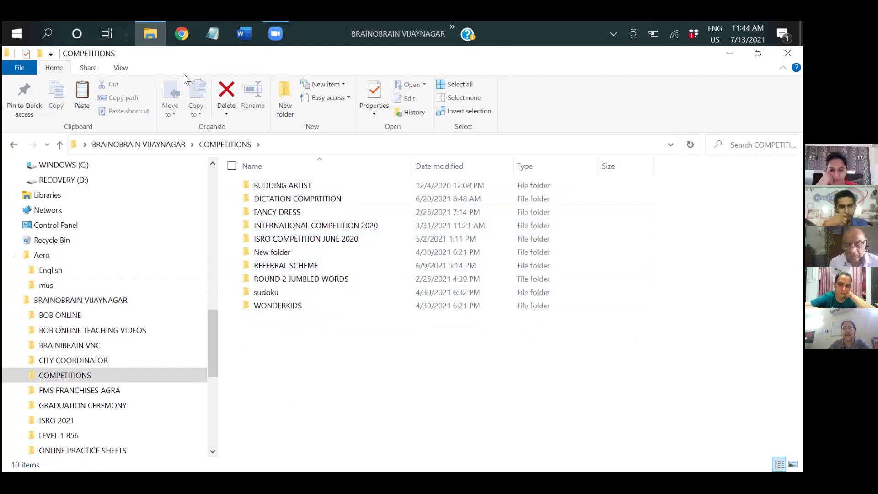
click(15, 148)
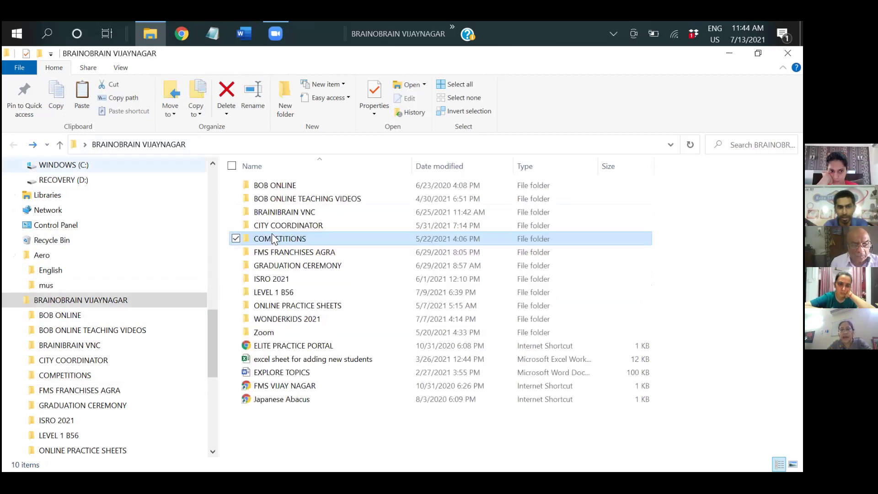
View the bobwonderkid2021 zip archive inside the WONDERKIDS 2021 folder and return to BRAINOBRAIN VIJAYNAGAR
double_click(308, 320)
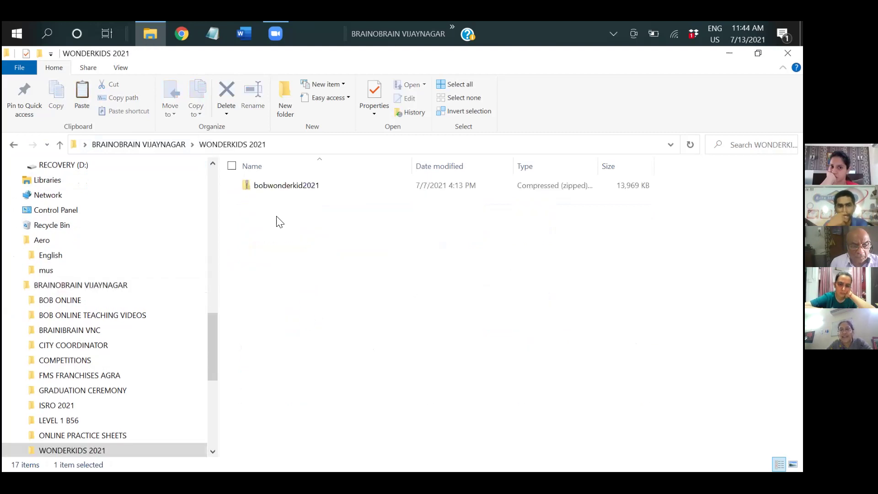
click(288, 187)
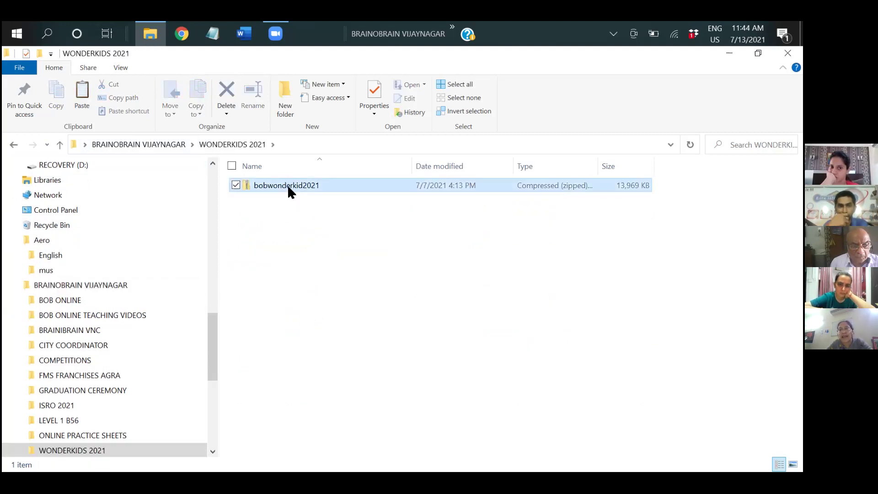
double_click(289, 185)
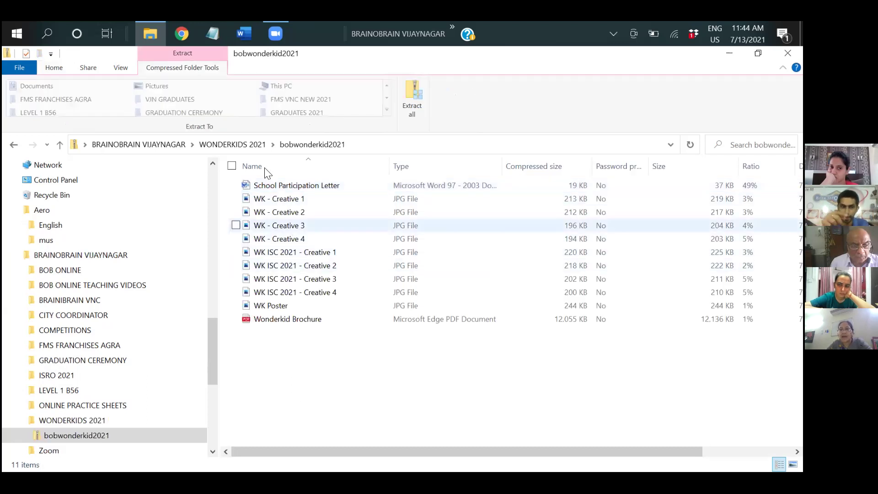
click(14, 145)
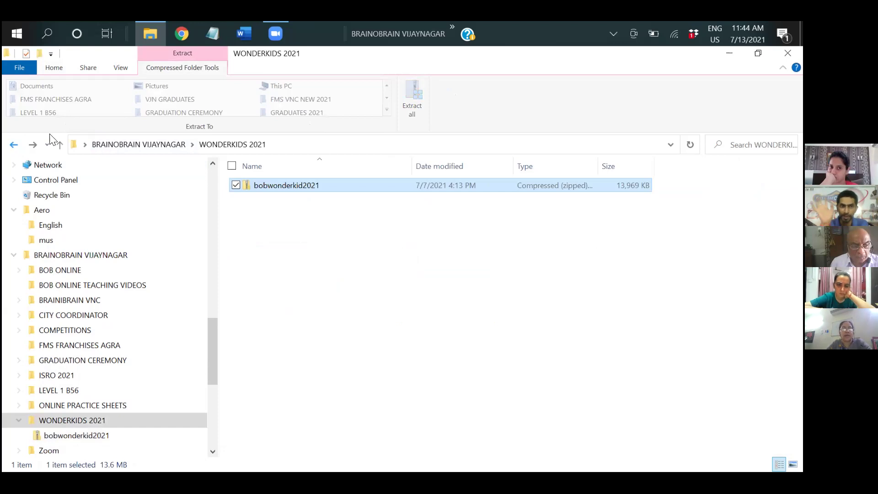
click(131, 145)
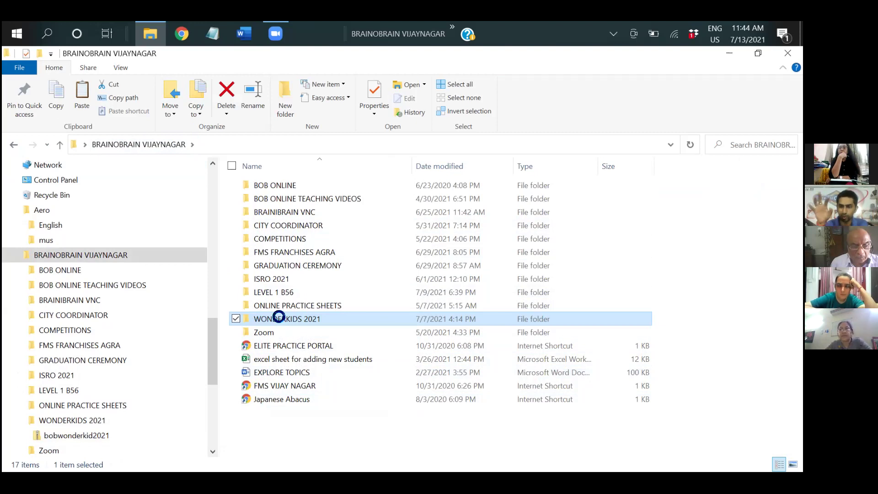
Open the School Participation Letter from the bobwonderkid2021 archive in WONDERKIDS 2021, and return the folder window to BRAINOBRAIN VIJAYNAGAR
double_click(280, 319)
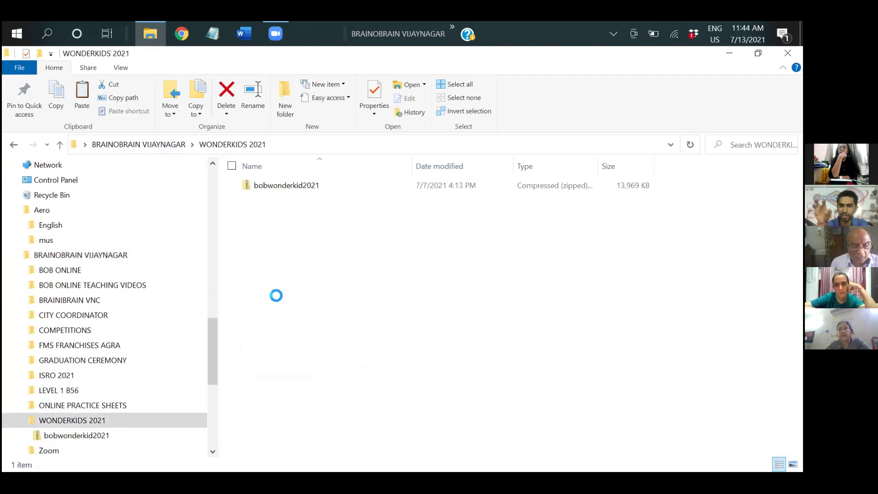
click(280, 186)
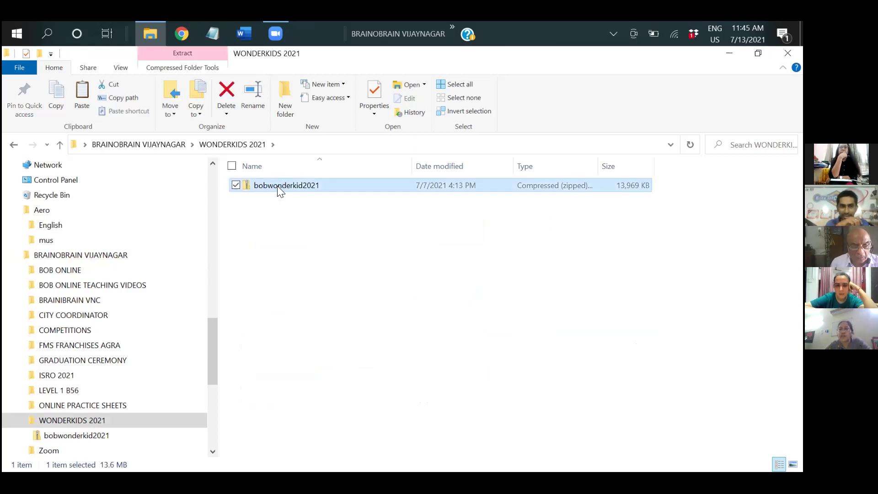
double_click(279, 186)
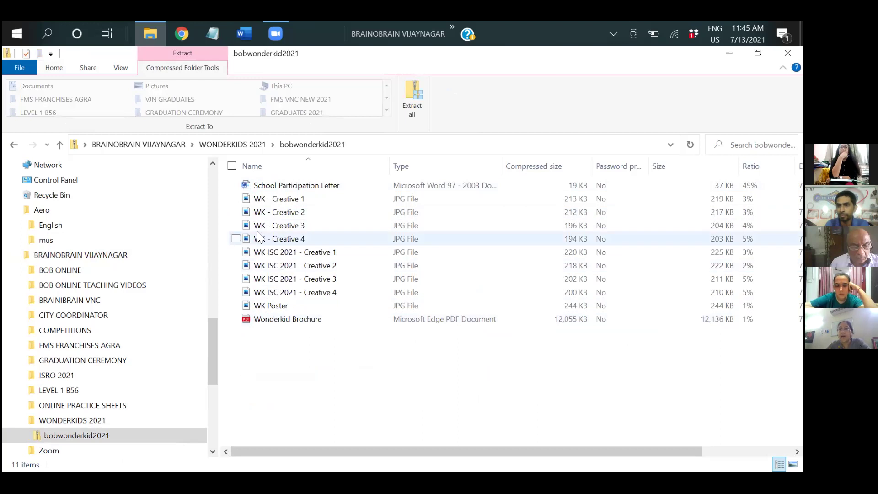
click(282, 189)
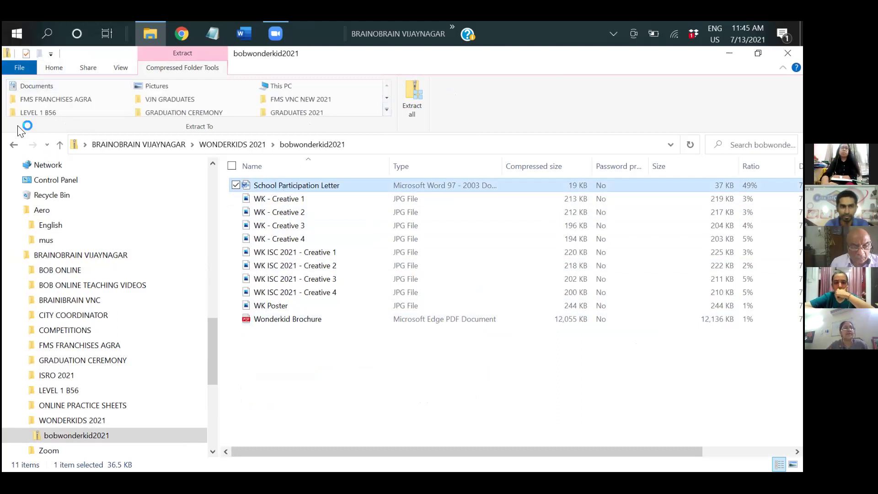
click(13, 144)
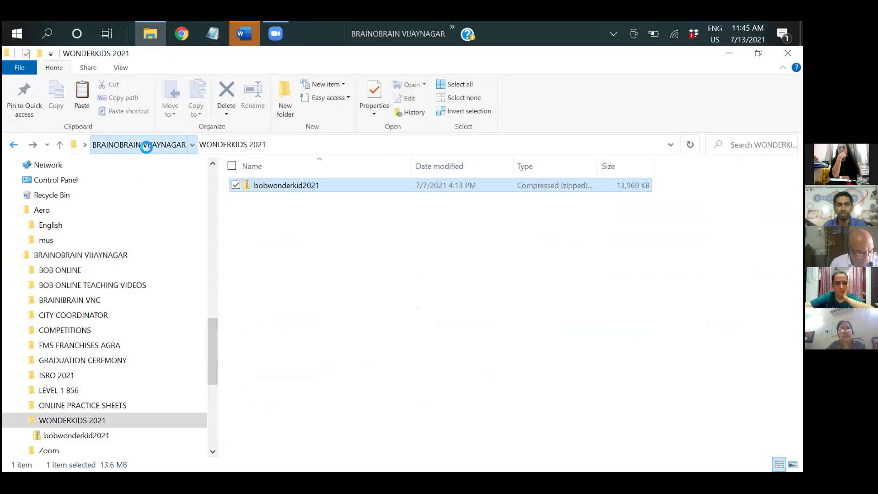
click(146, 145)
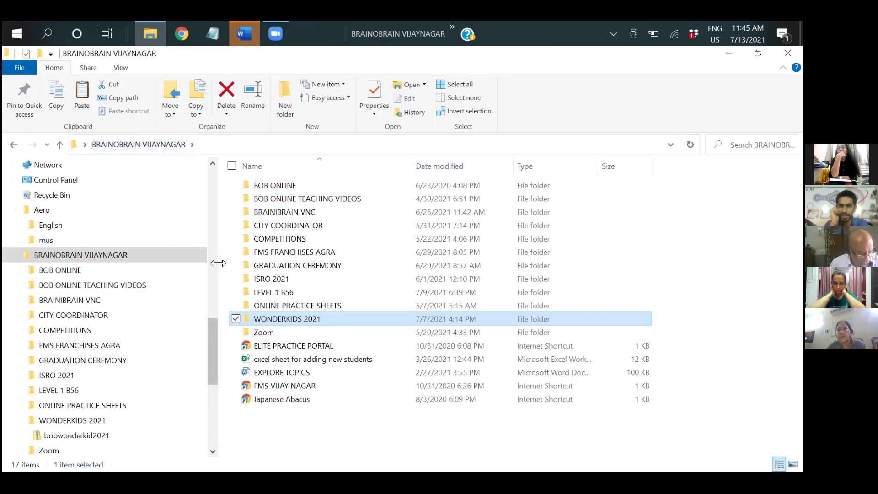
mouse_move(238, 266)
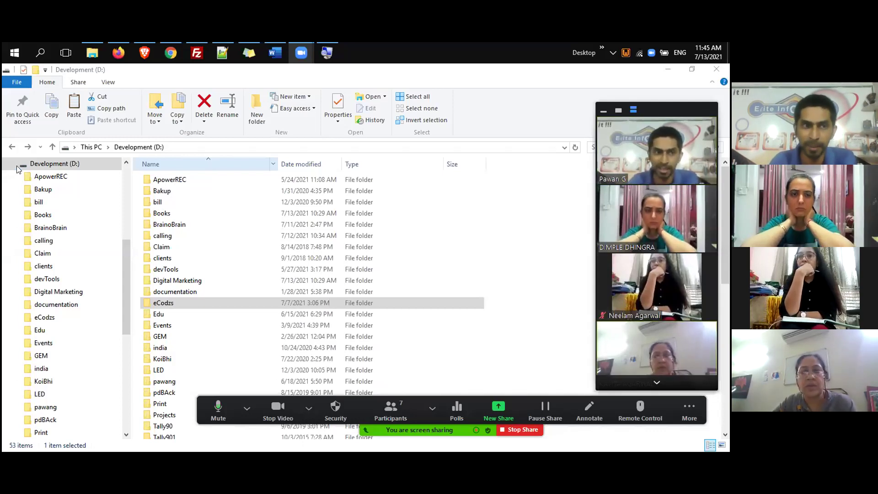
Collapse the Faaltu (I:) folder tree, open that drive and show the bob folder's Send to option for a desktop shortcut without creating one
scroll(13, 167, up, 2)
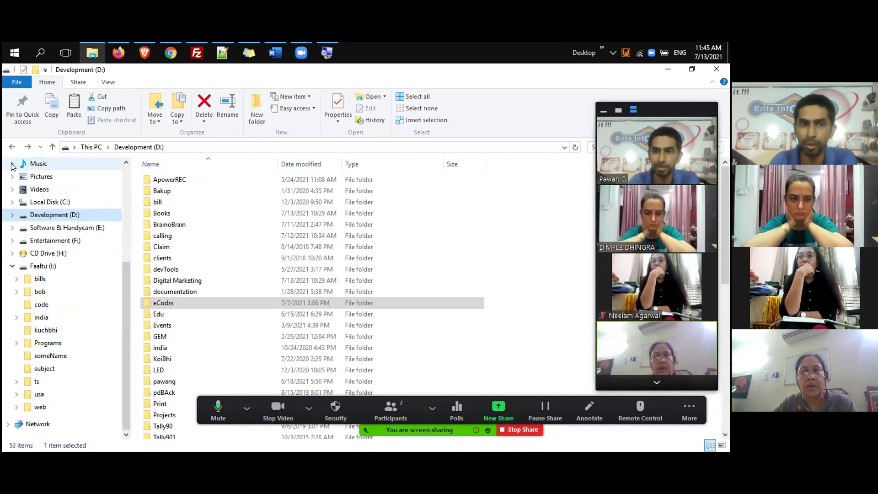
click(12, 267)
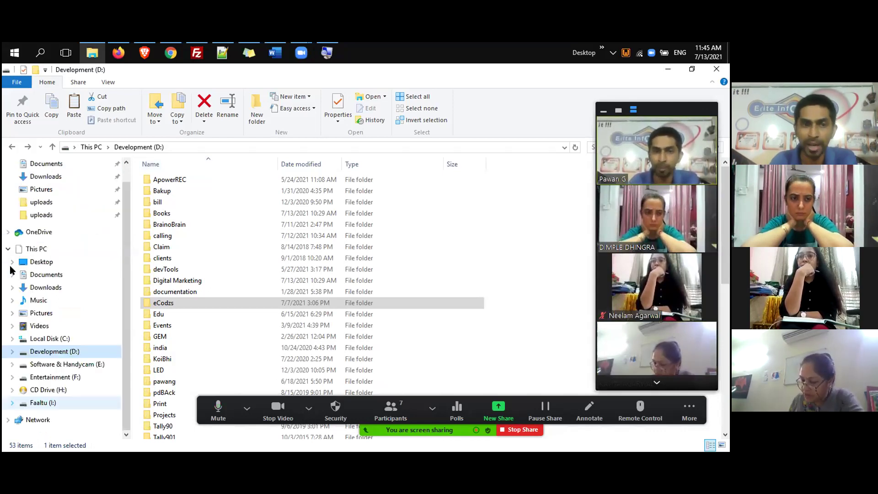
click(57, 403)
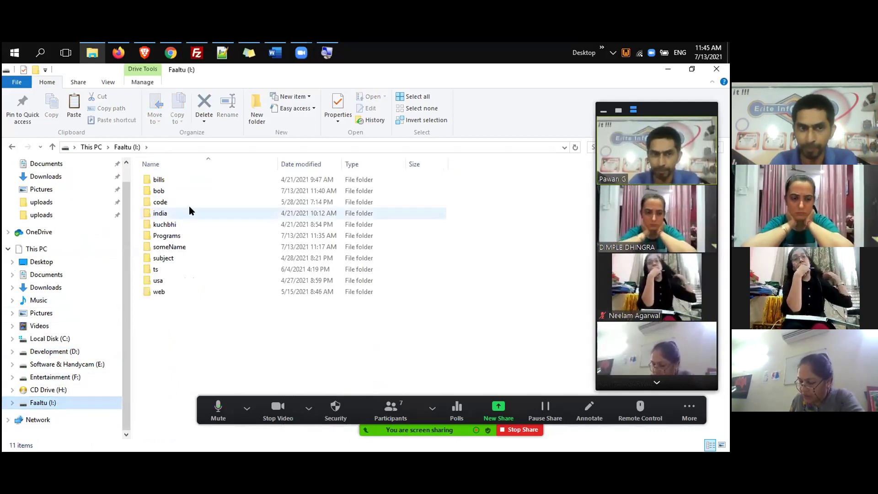
click(166, 188)
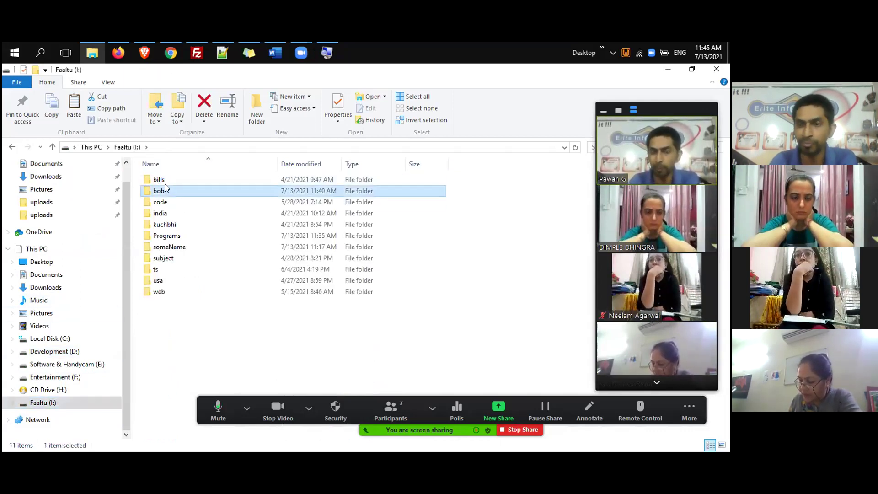
right_click(165, 188)
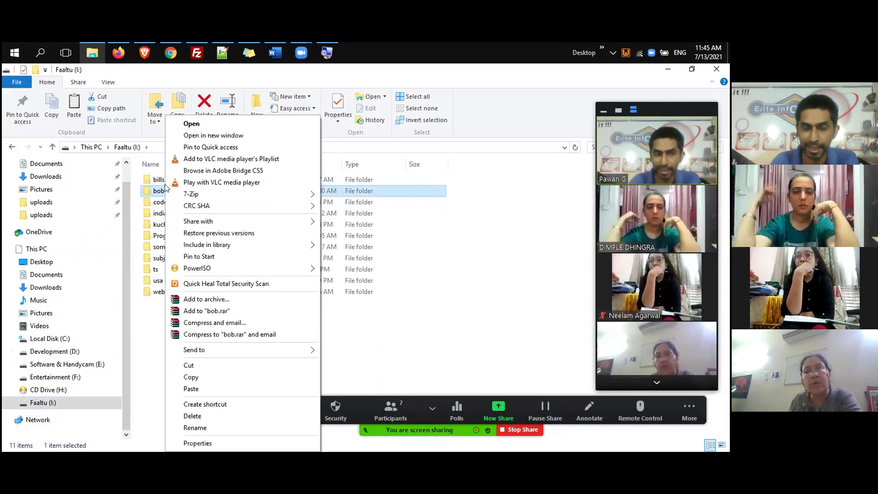
mouse_move(308, 351)
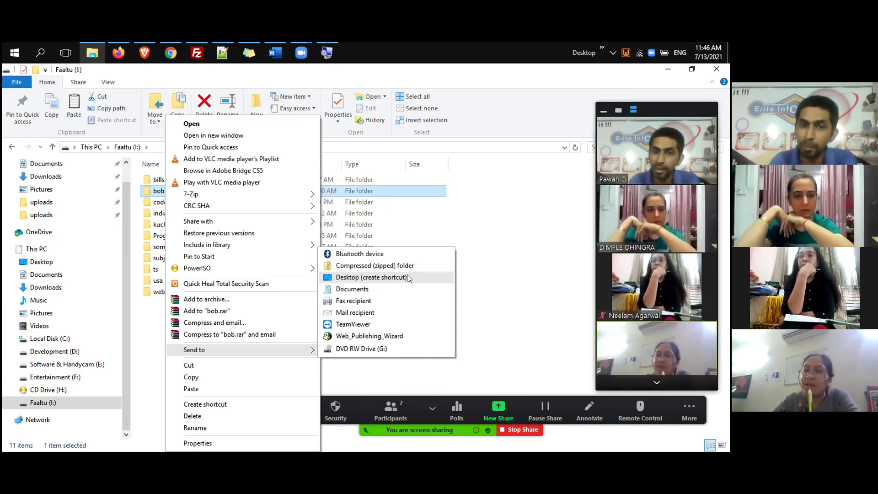
click(457, 278)
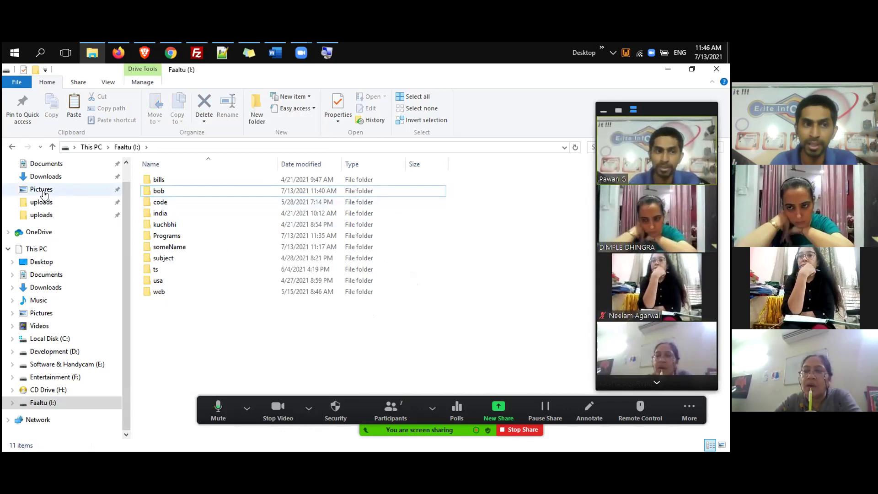
Show the Desktop folder's contents from This PC and point out the BOB Parenting folder
click(51, 253)
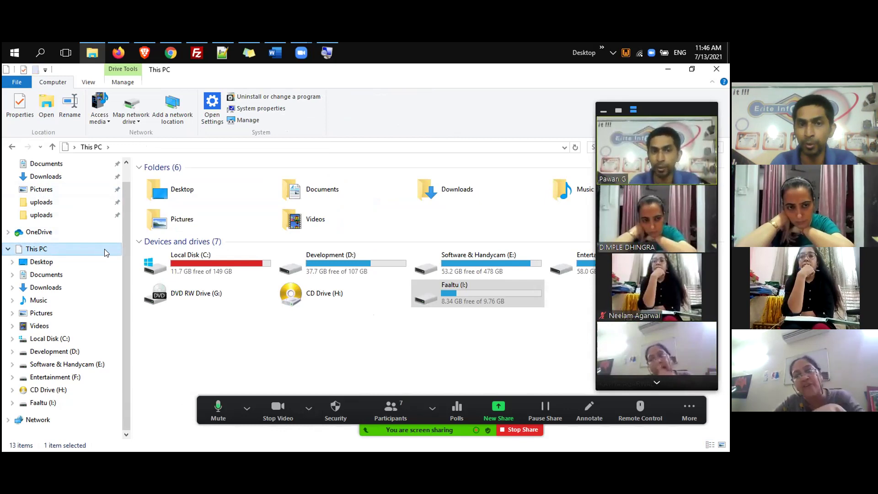
double_click(191, 195)
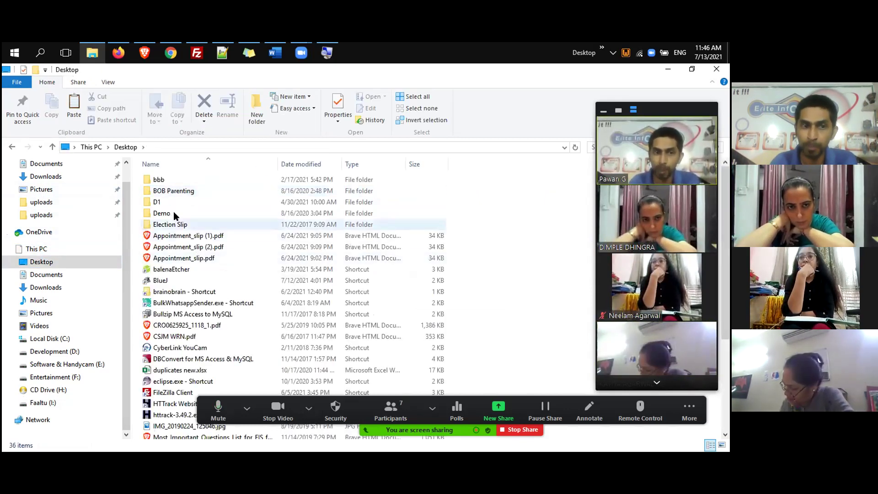
click(193, 192)
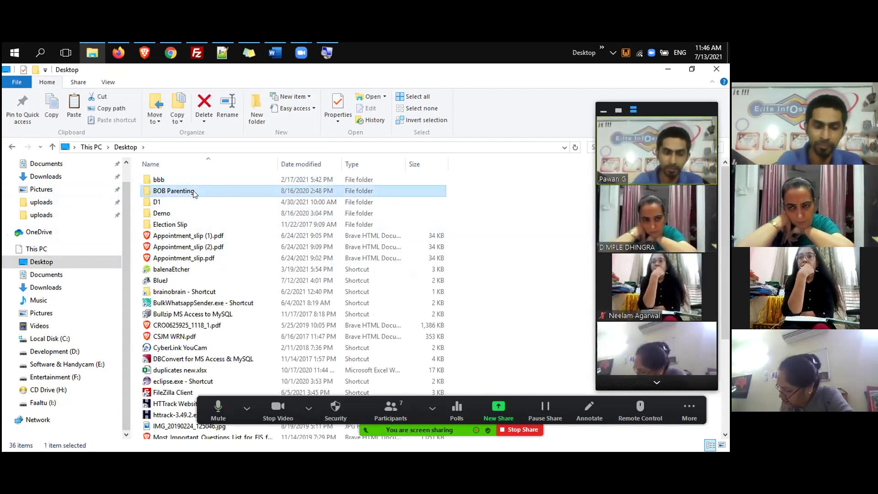
Show the Send to destinations for the BrainoBrain folder on Development (D:), and dismiss them without choosing one
click(86, 352)
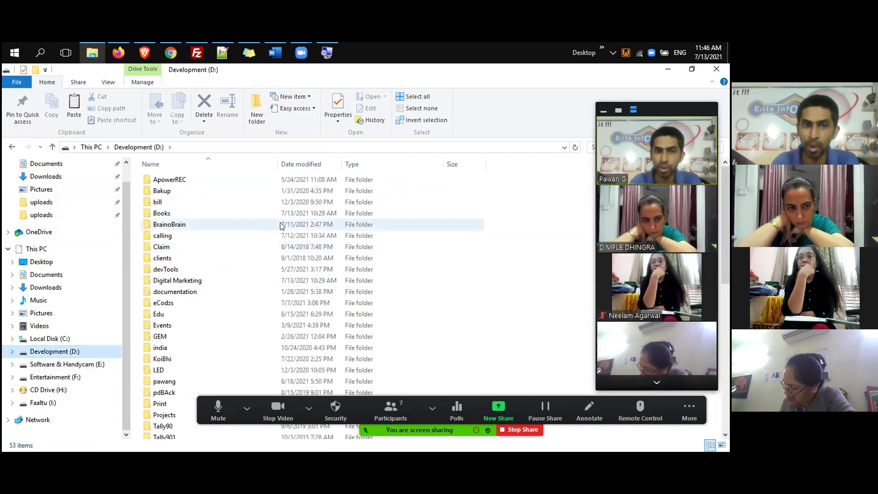
click(262, 222)
right_click(262, 222)
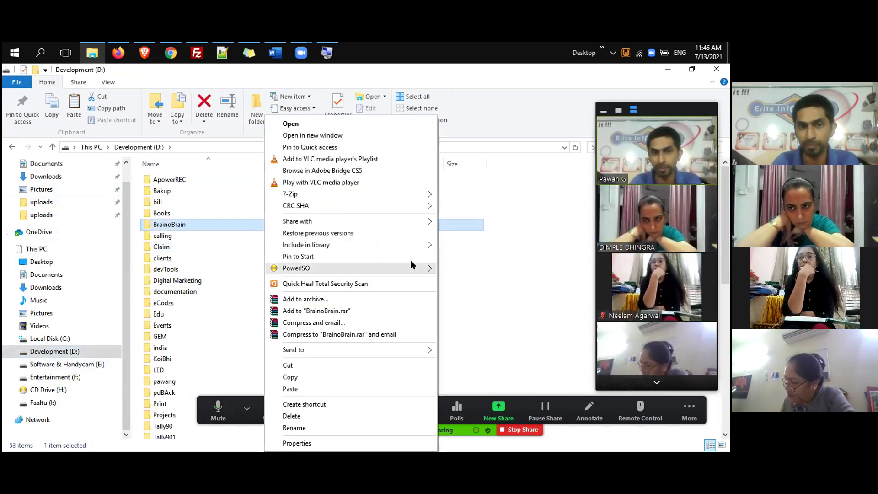
mouse_move(415, 350)
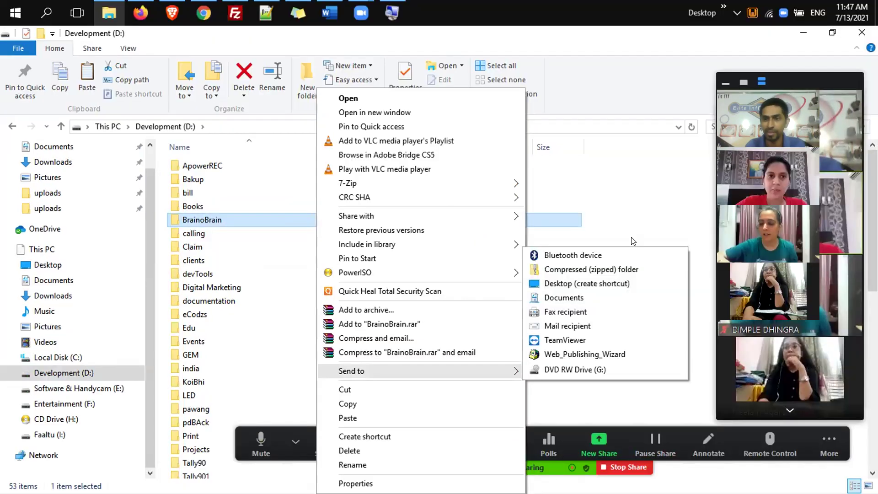
click(633, 241)
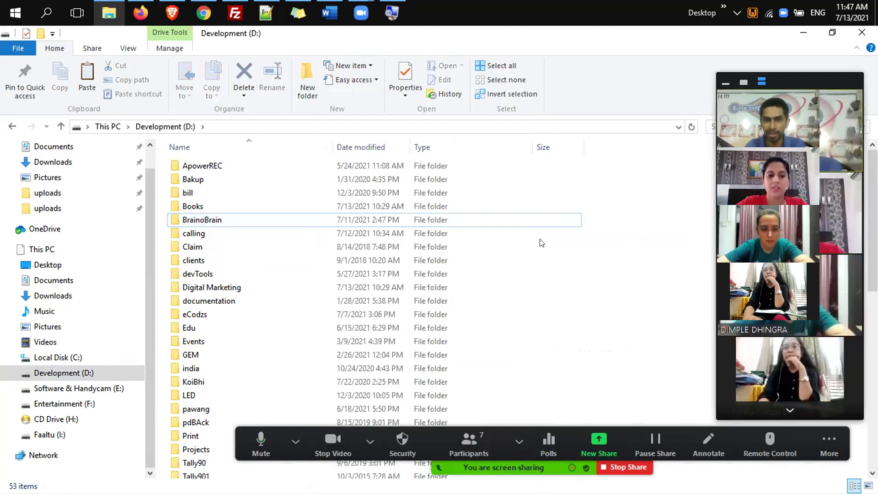
Show the commands available for the BrainoBrain folder on Development (D:) again, and dismiss them without choosing one
right_click(500, 226)
click(495, 220)
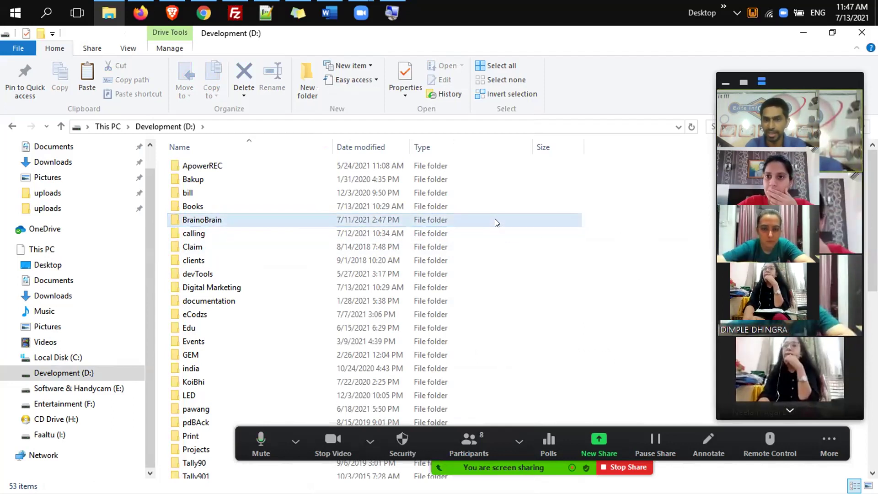
right_click(495, 218)
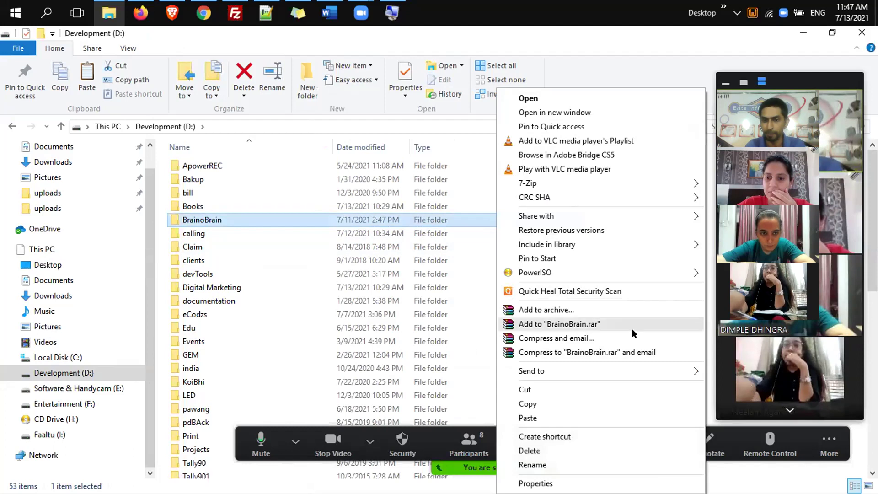
click(467, 192)
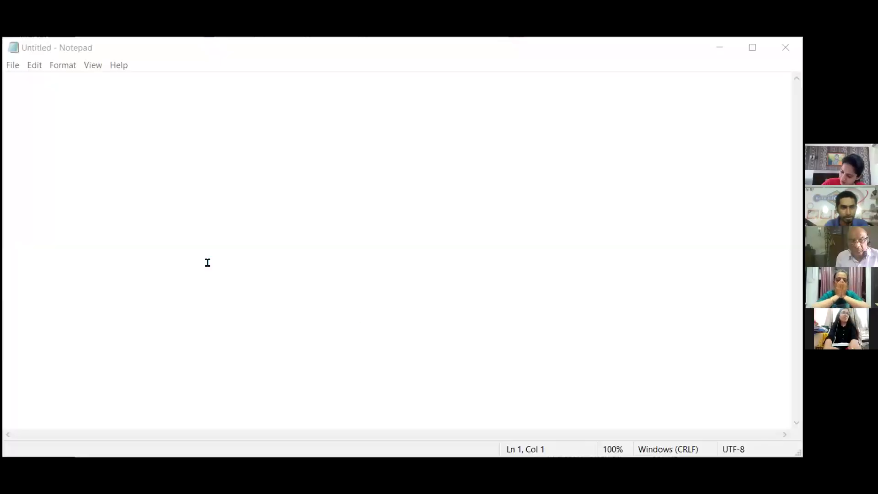
Switch to the blank Notepad document, show its File commands and Page Setup options, and close them without changing anything
click(10, 83)
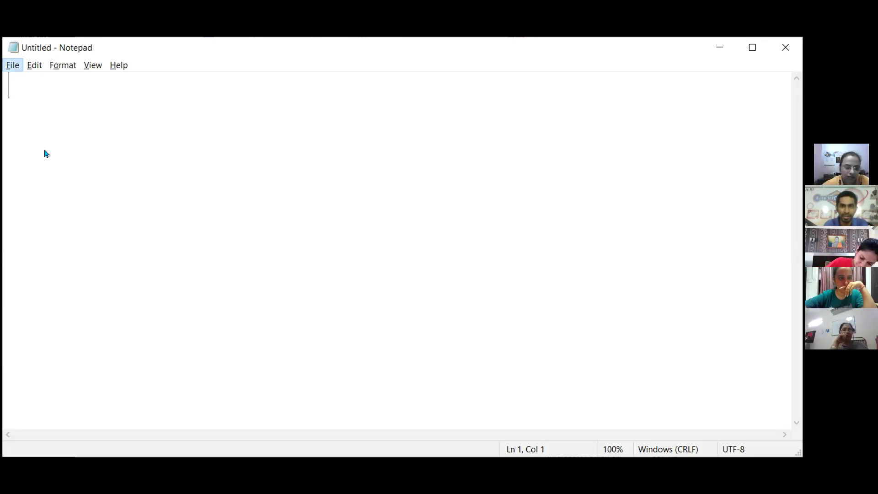
key(f)
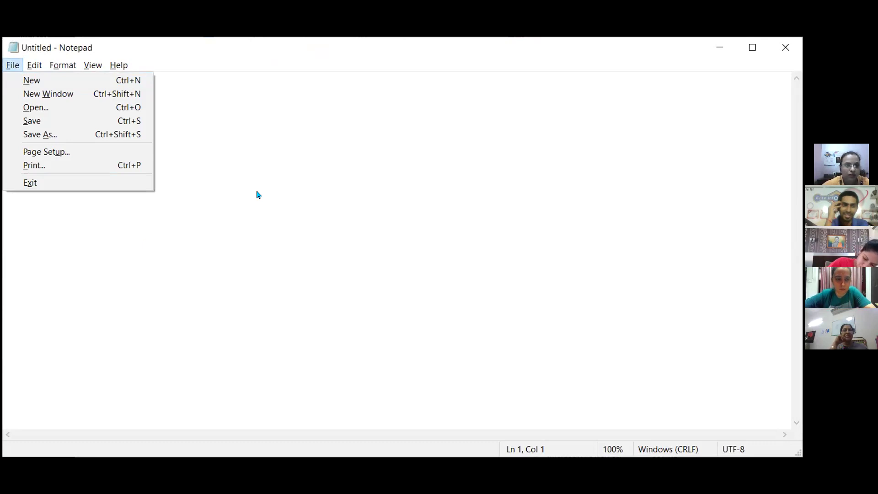
key(u)
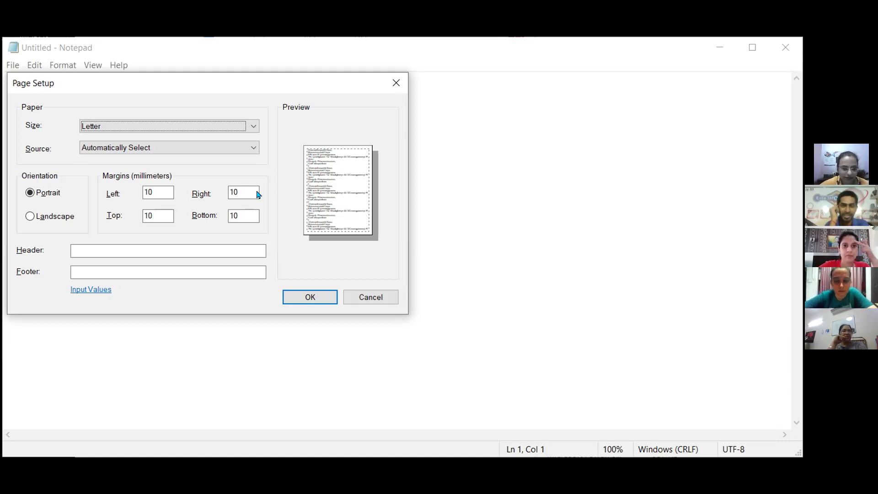
key(Escape)
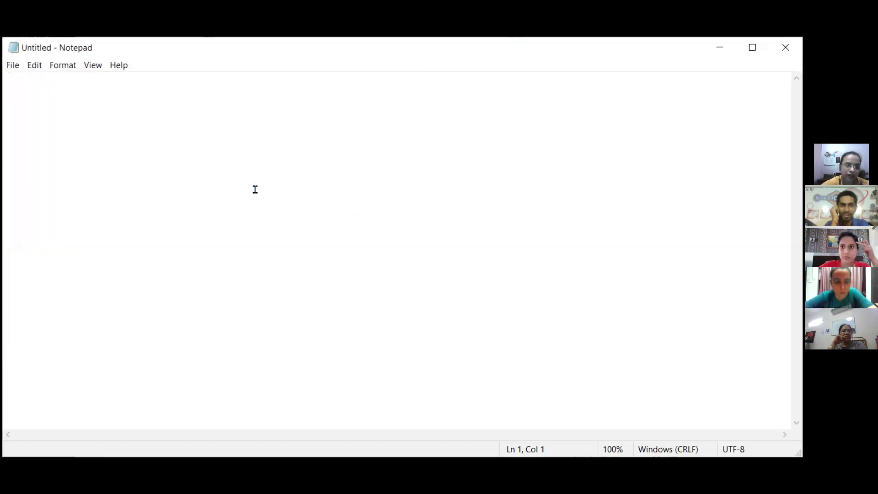
key(alt)
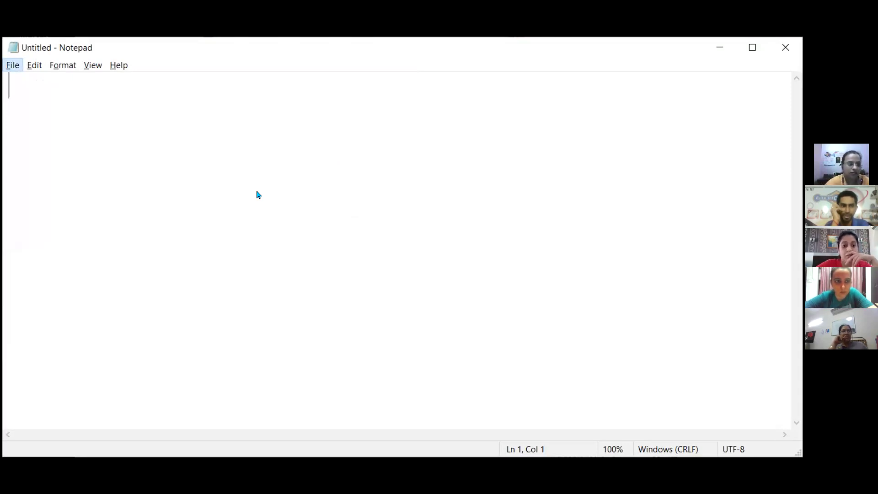
key(Escape)
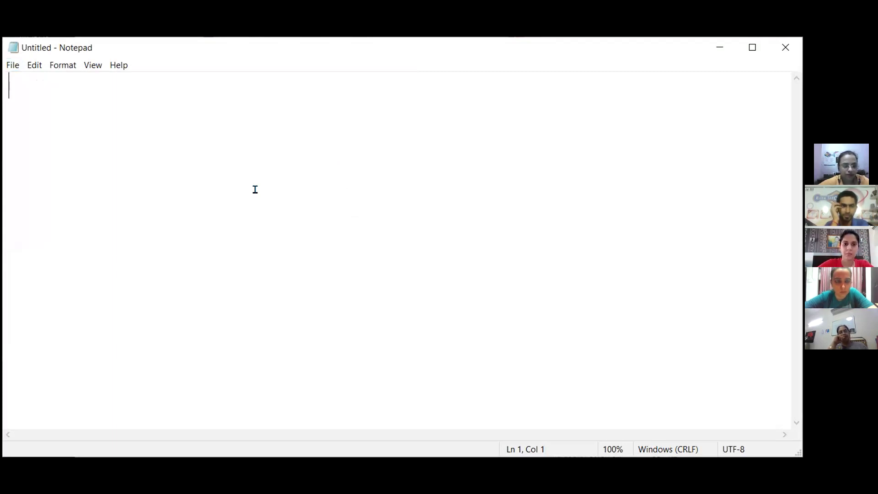
Enter the text BRAINOBRAIN on the first line of the Notepad document
text(B)
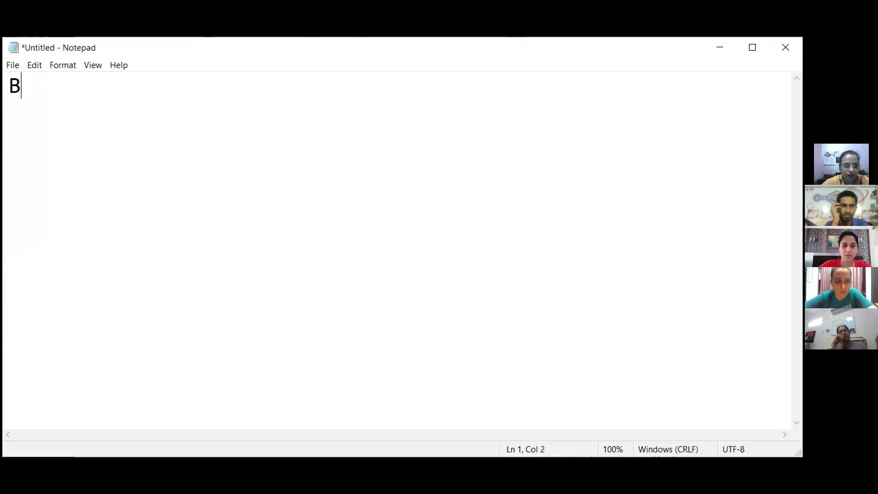
text(RAIN)
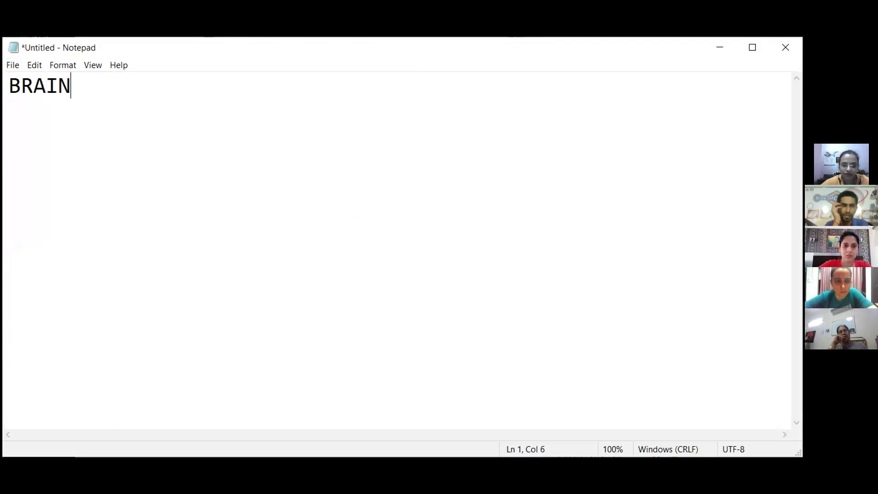
text(OBRAIN)
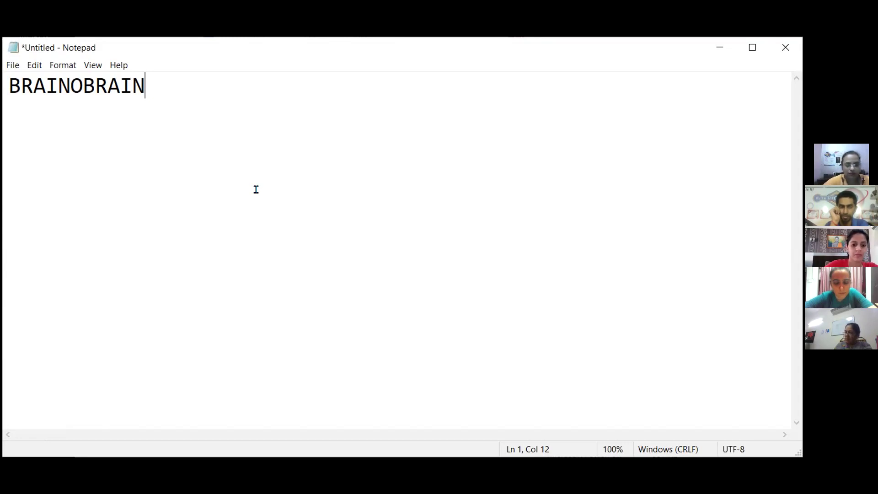
Try to close the unsaved Notepad document, and cancel the request to save changes
key(alt+space)
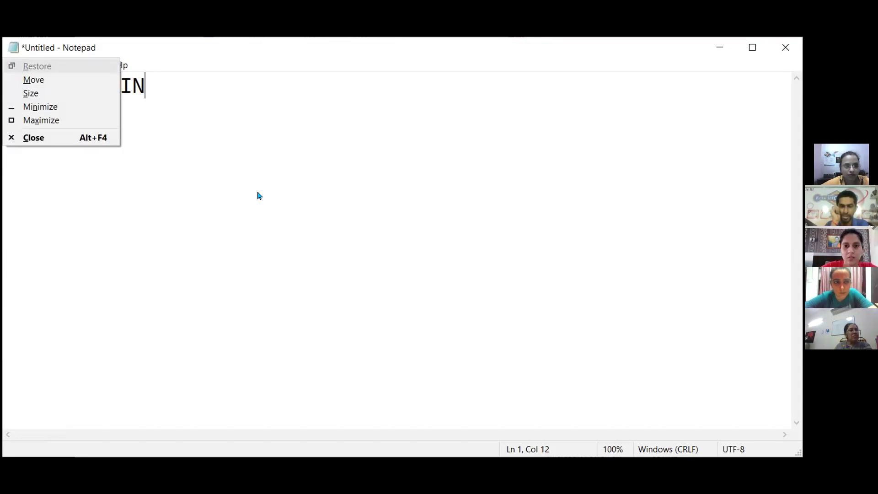
key(c)
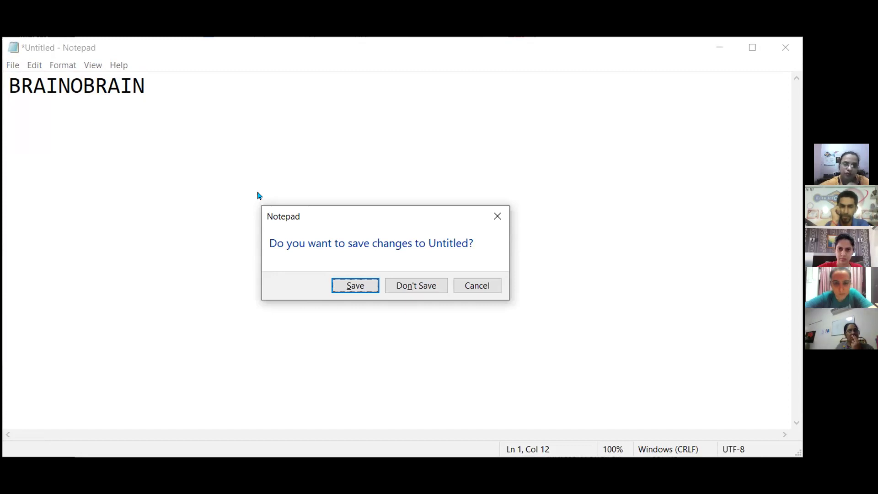
key(Escape)
Start saving the document, create a folder named TYPING on New Volume (D:), and open it as the save location
key(ctrl+s)
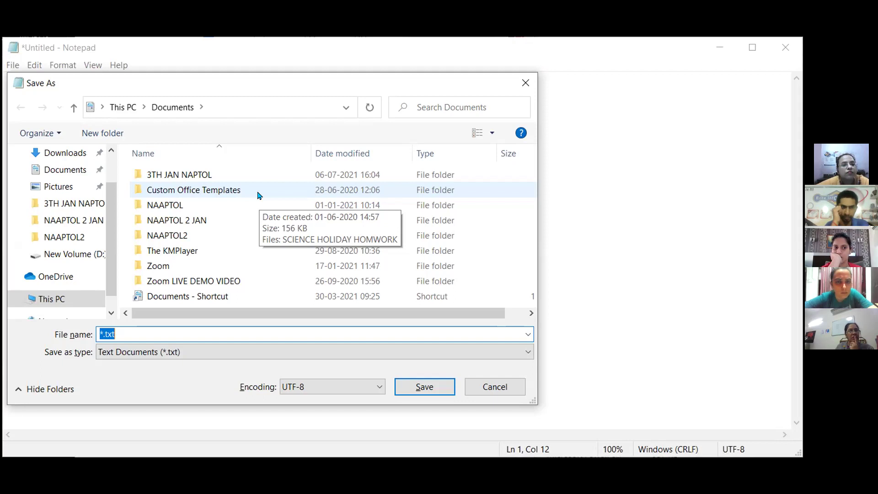
click(110, 315)
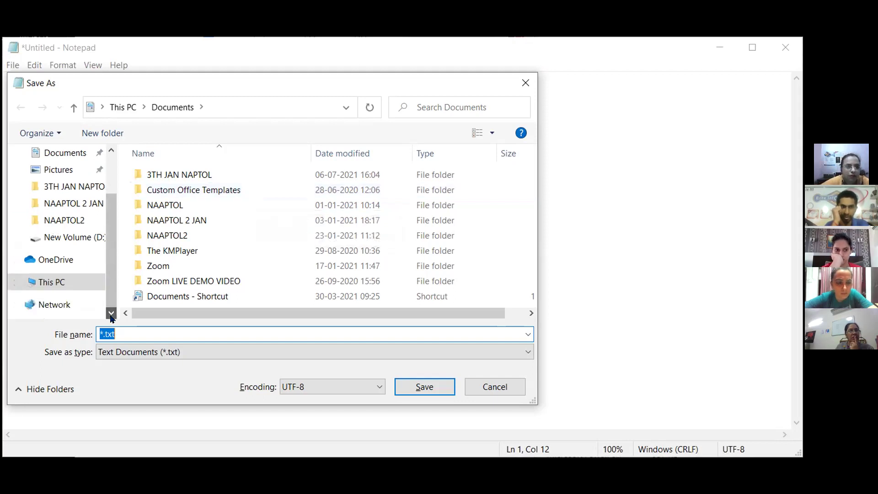
click(86, 244)
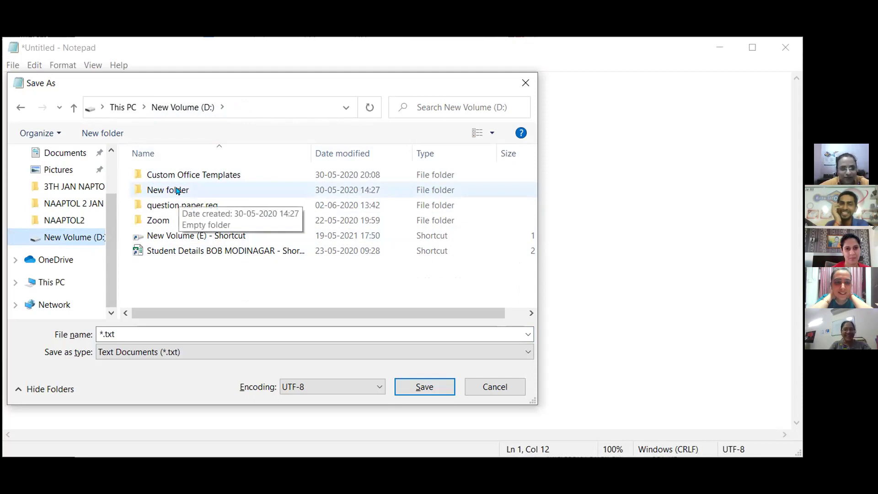
click(114, 136)
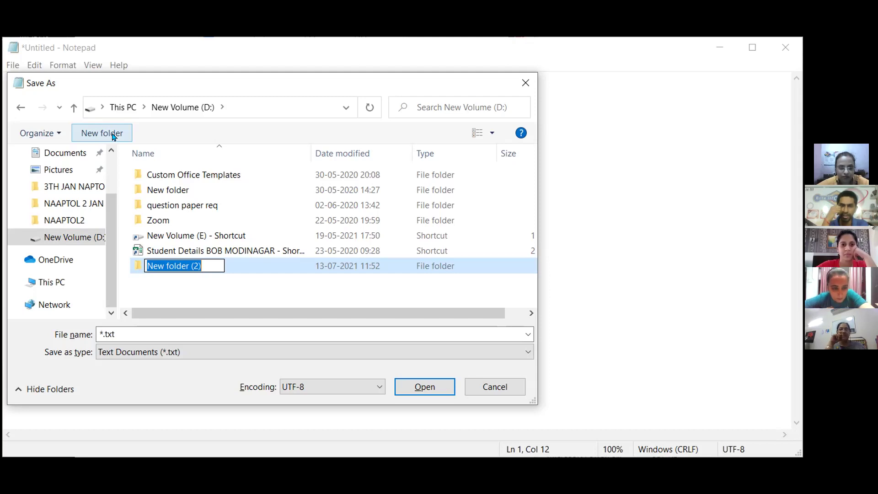
text(TYPING)
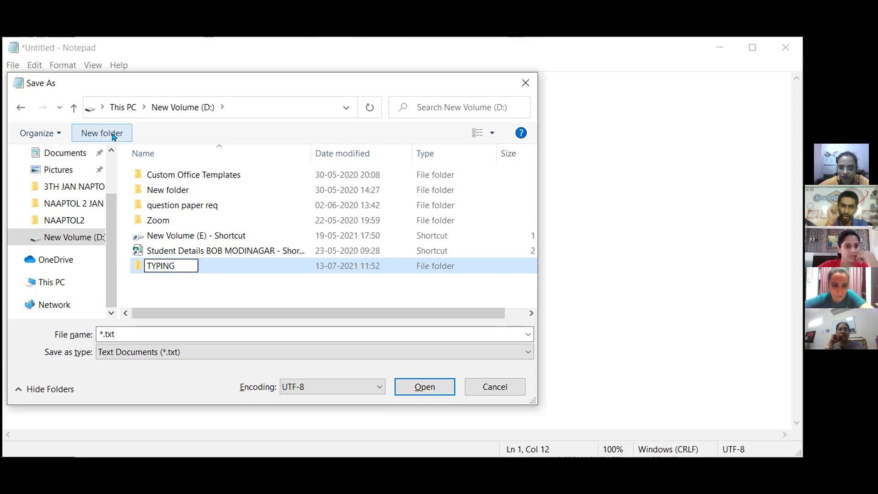
key(Return)
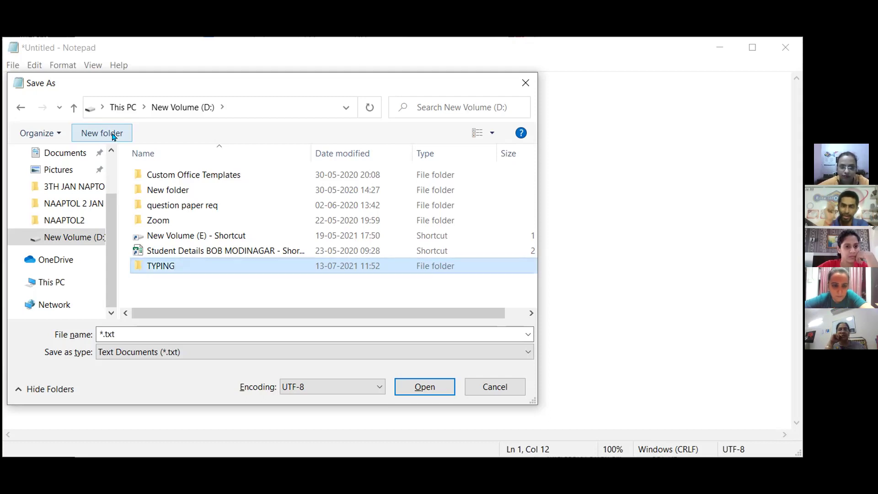
key(Return)
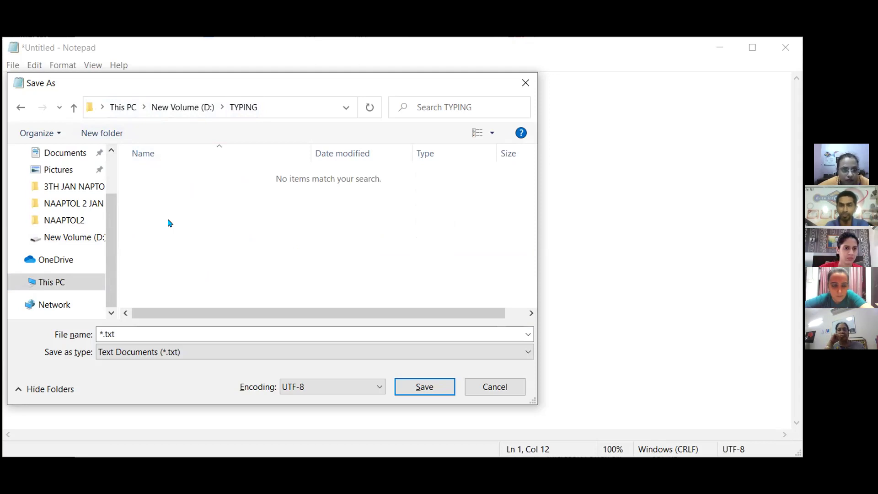
Name the text document DAY1S and save it in the TYPING folder
double_click(123, 328)
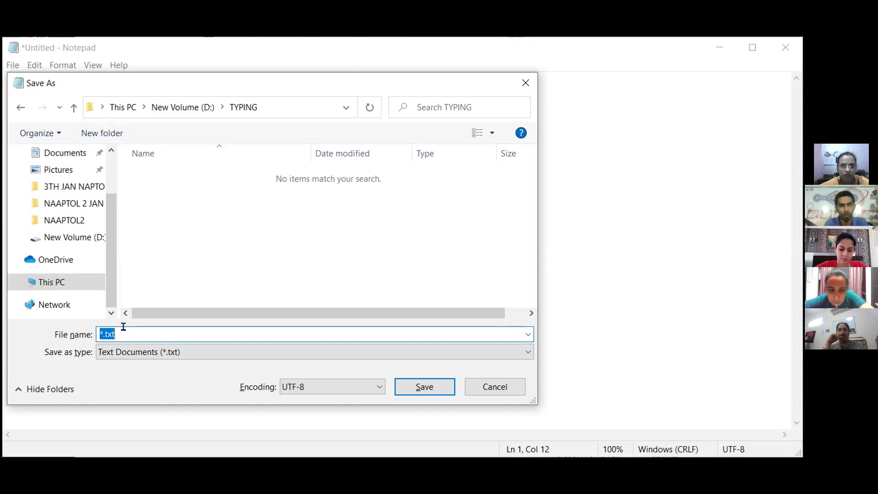
text(DAY)
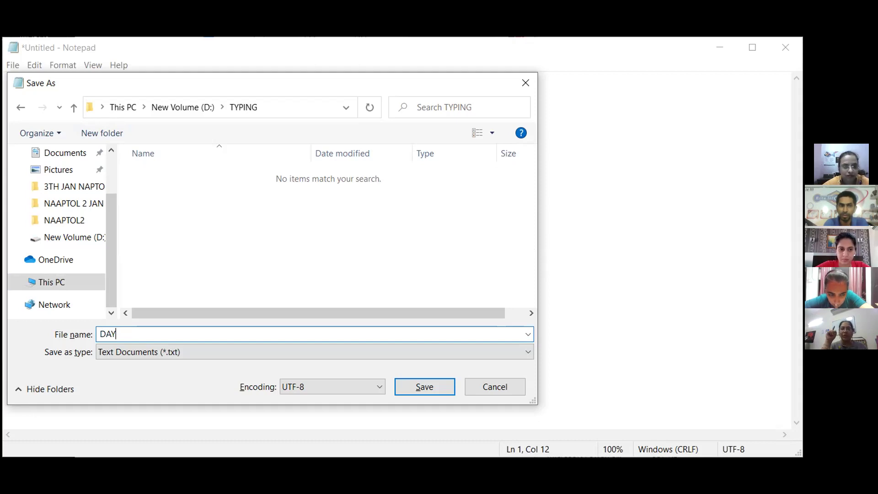
text(1)
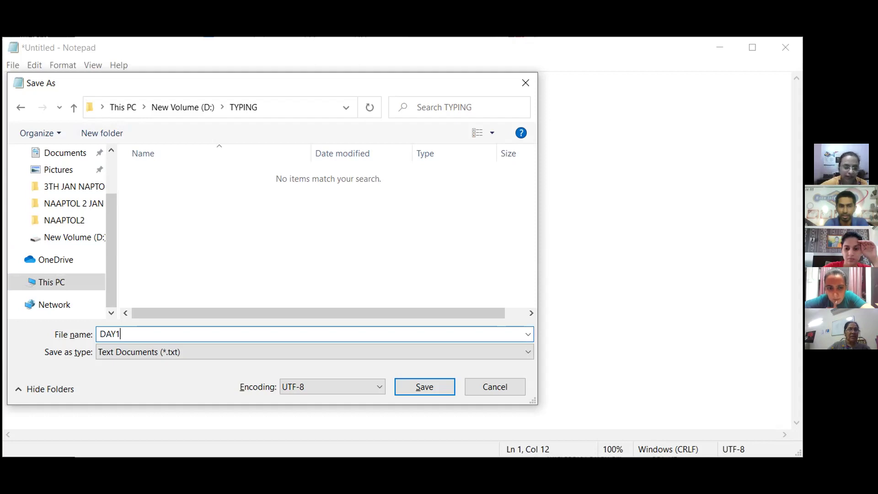
text(S)
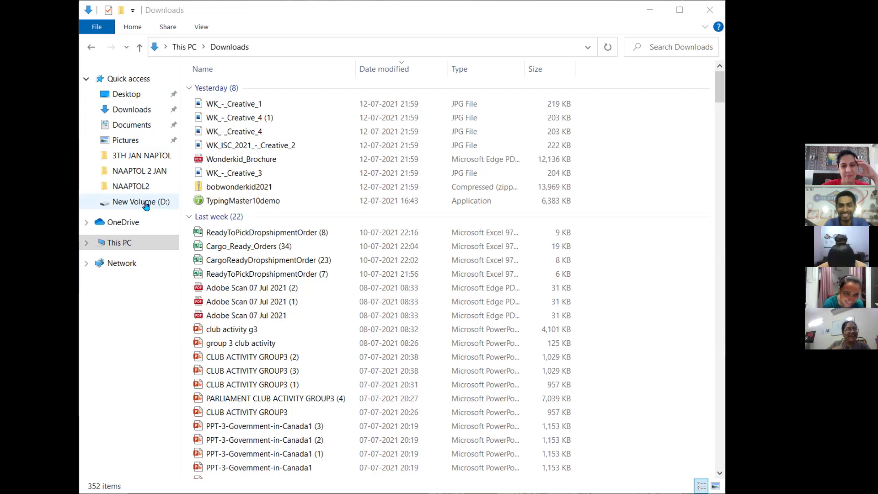
Open the TYPING folder on New Volume (D:) from the Downloads folder window in File Explorer
click(146, 206)
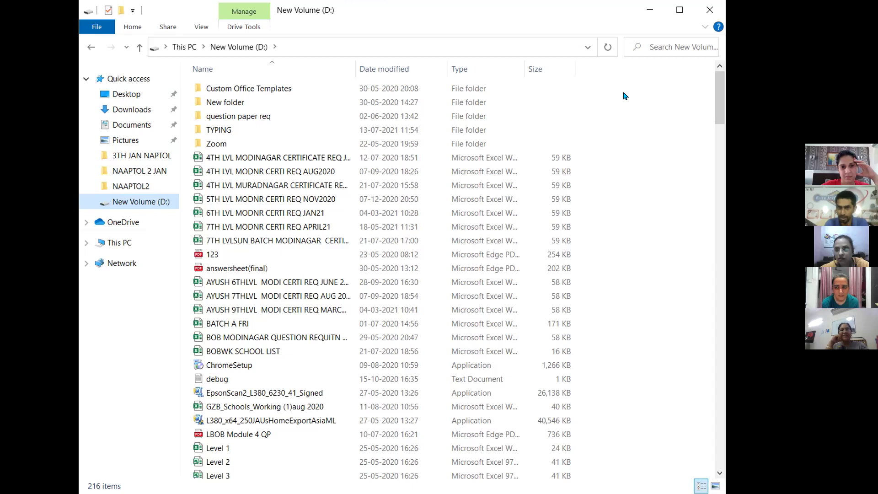
click(625, 97)
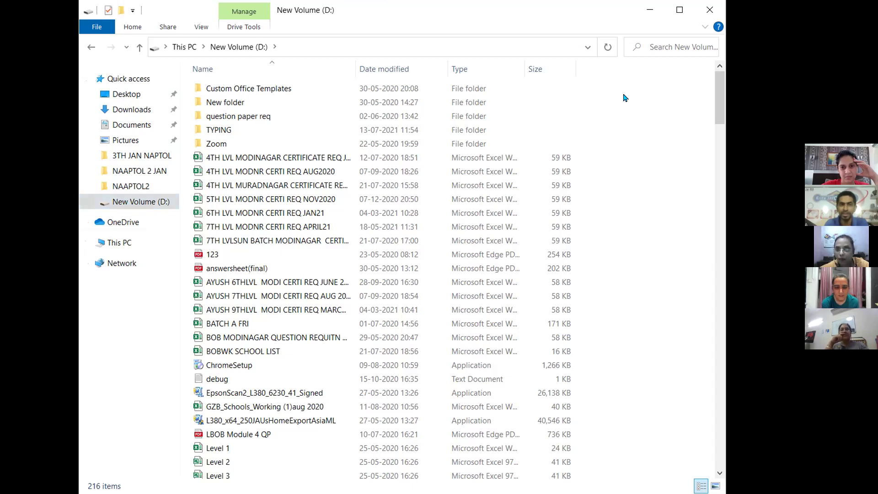
key(t)
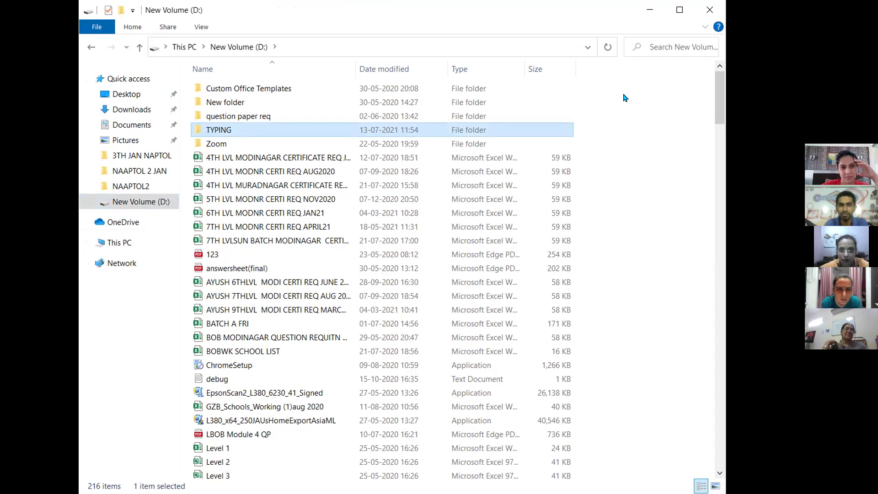
key(Return)
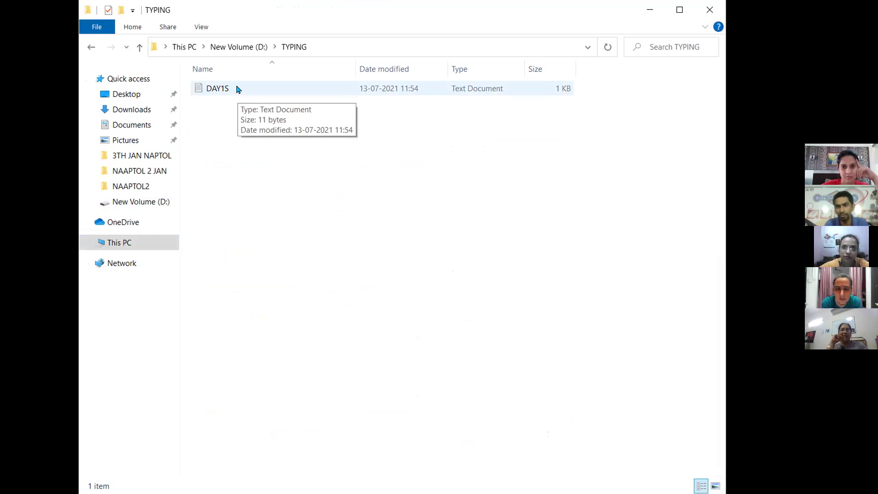
Open the DAY1S text document from the TYPING folder, and minimize the folder window
click(238, 90)
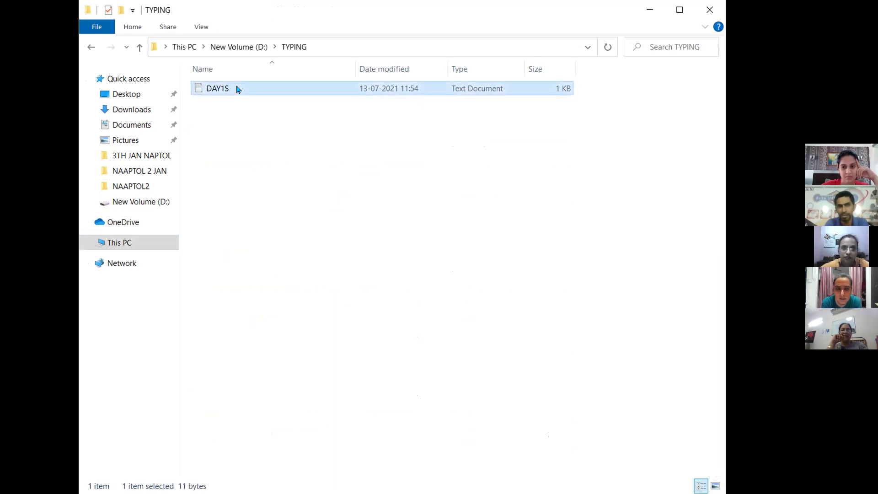
click(237, 88)
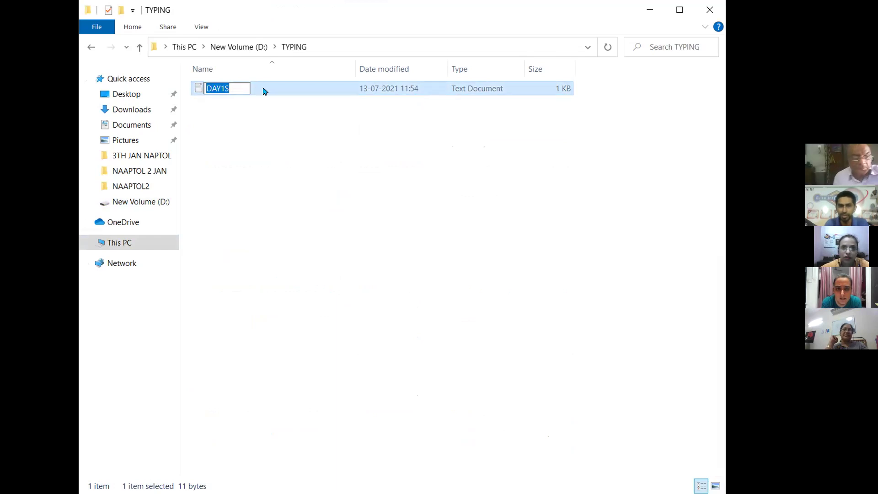
double_click(265, 91)
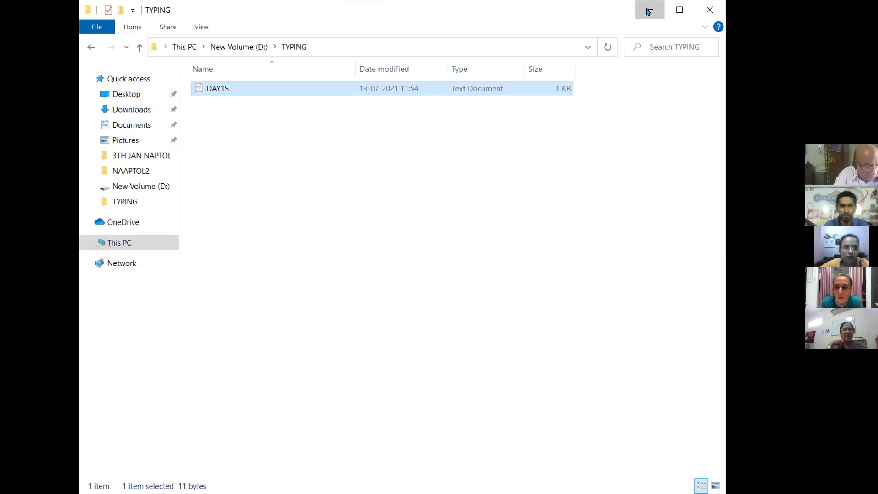
click(648, 12)
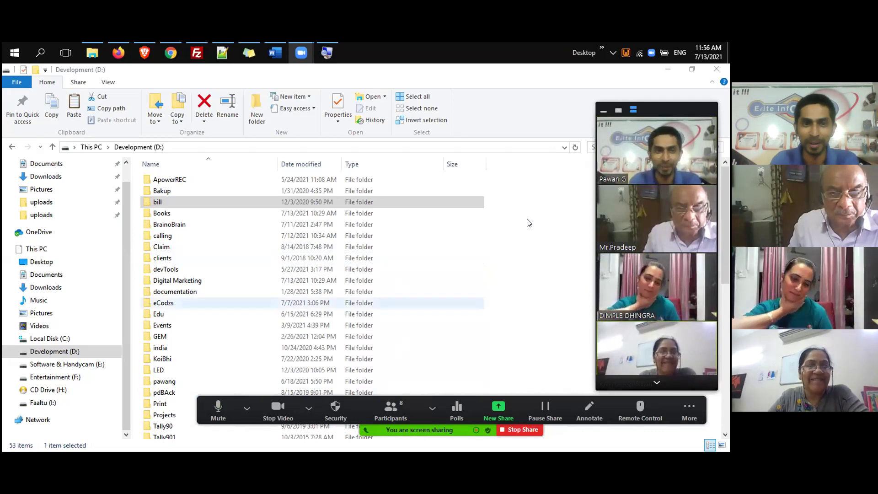
Clear the folder selection on Development (D:) and open the BrainoBrain folder
click(510, 232)
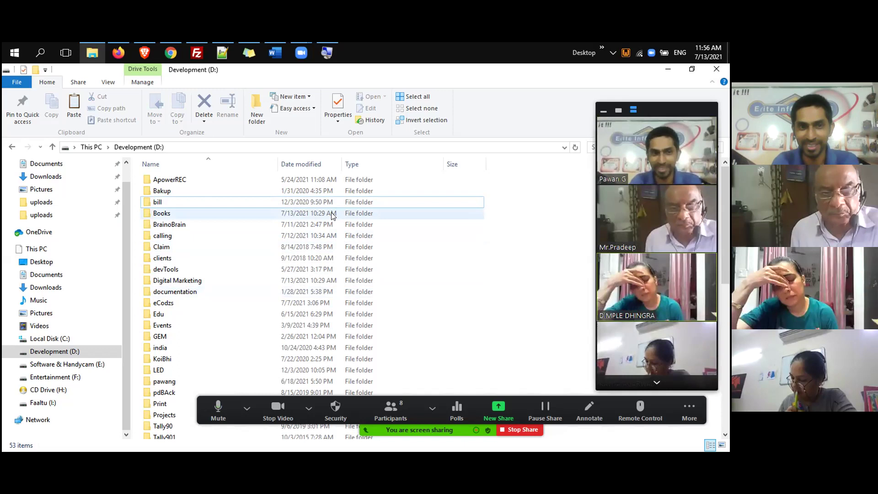
double_click(238, 222)
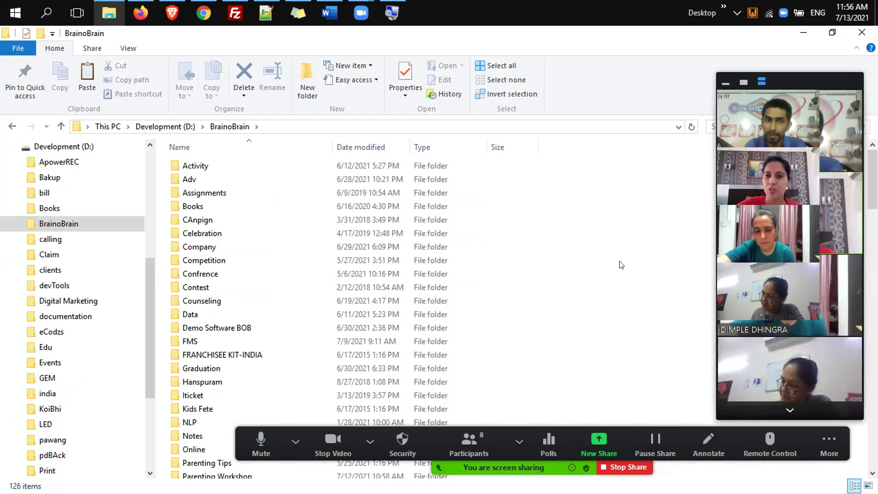
Return to This PC, open Development (D:), and collapse its folder tree in the navigation list
click(108, 127)
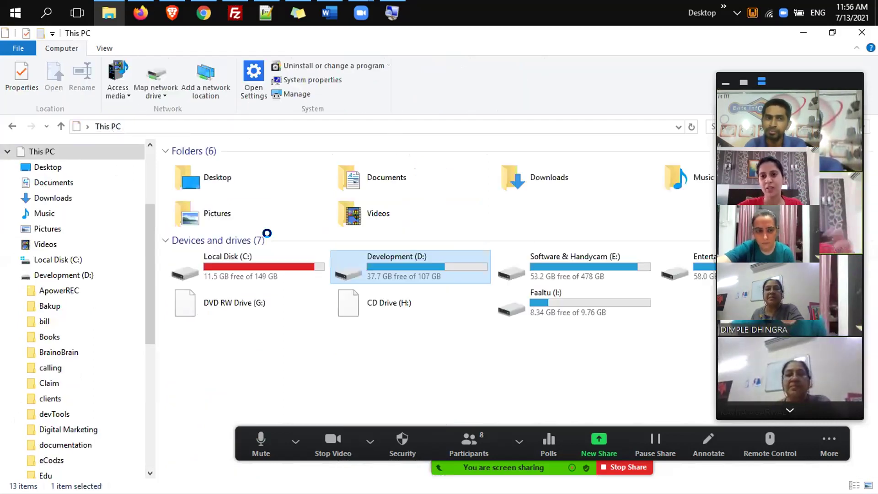
click(109, 274)
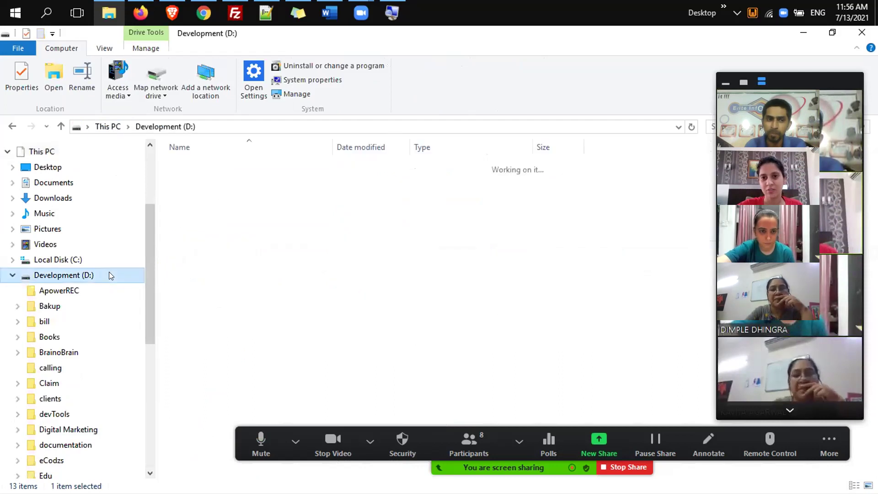
click(13, 274)
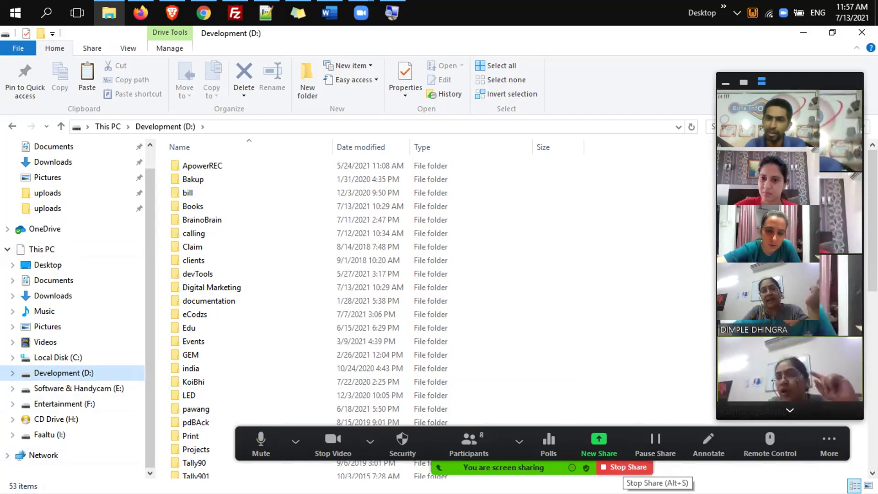
Minimize the open windows to reveal the empty desktop
click(628, 467)
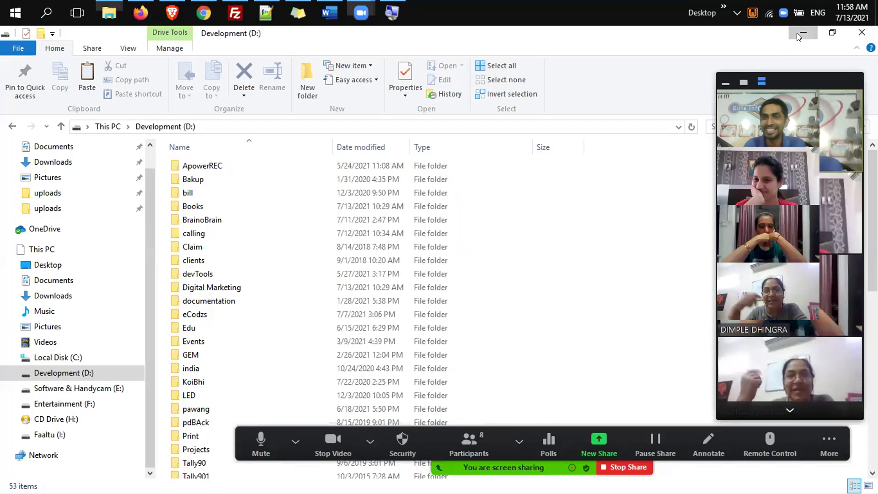
click(797, 35)
click(797, 35)
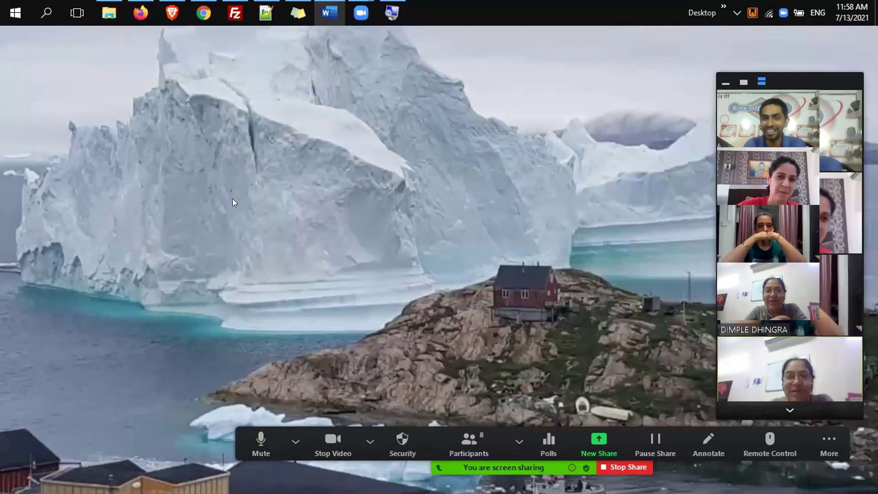
Look at the desktop's view options for icon size and showing desktop icons, leaving them as they are
right_click(263, 181)
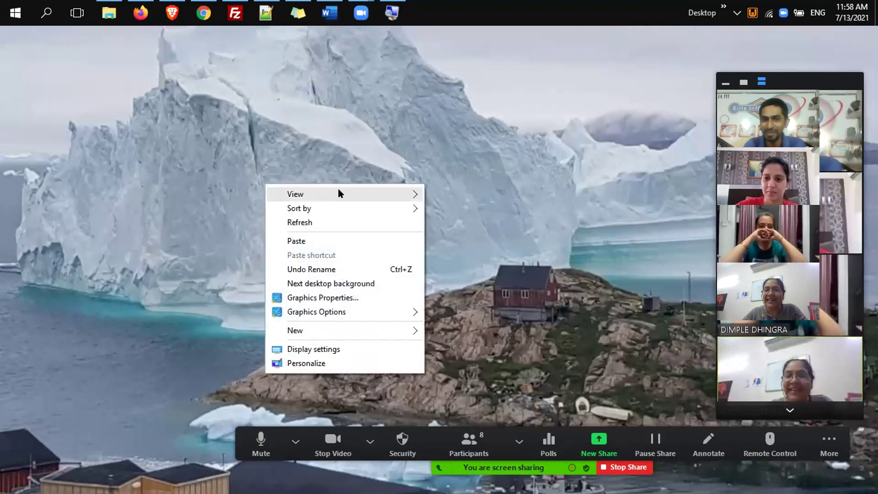
mouse_move(339, 188)
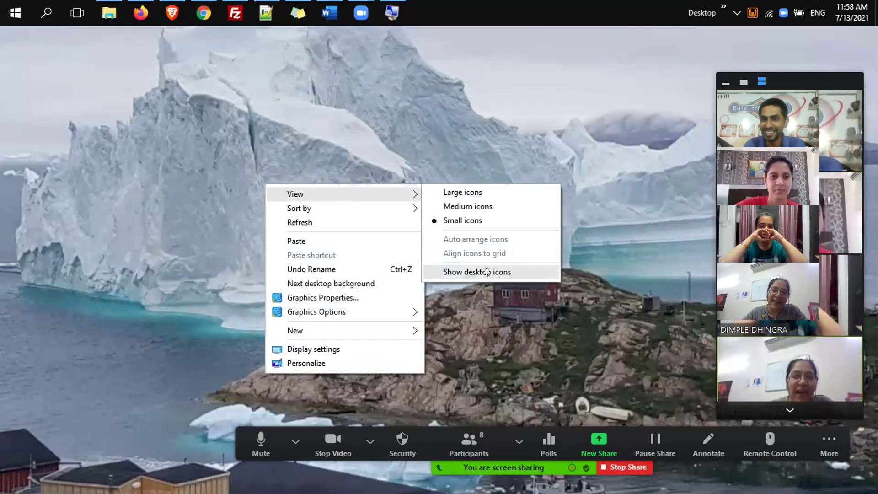
click(549, 104)
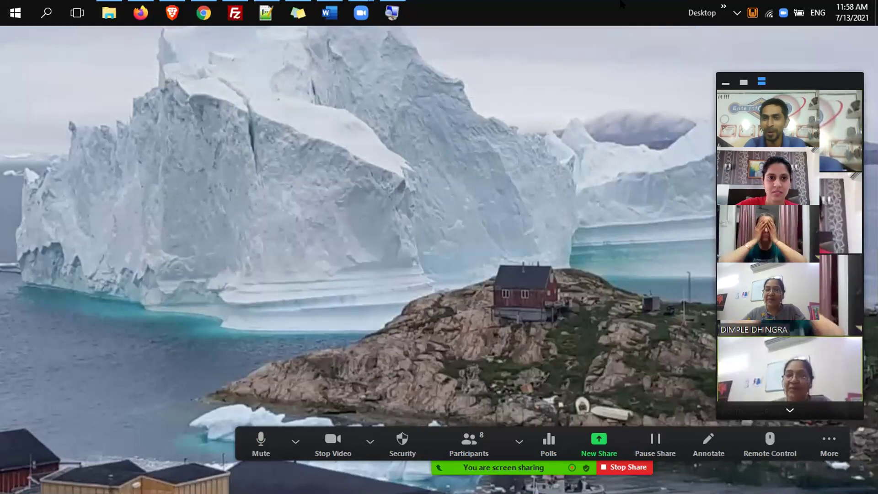
Examine the taskbar's toolbar options, including the Desktop toolbar, without changing any of them
right_click(633, 8)
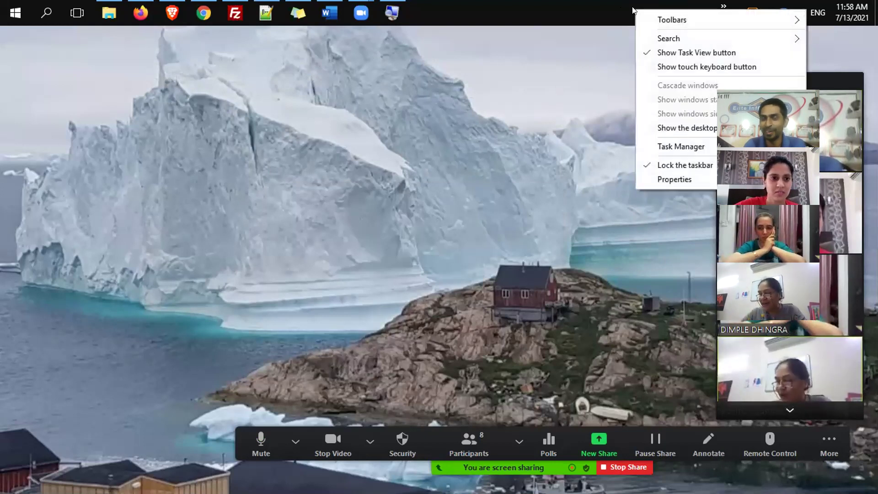
click(623, 6)
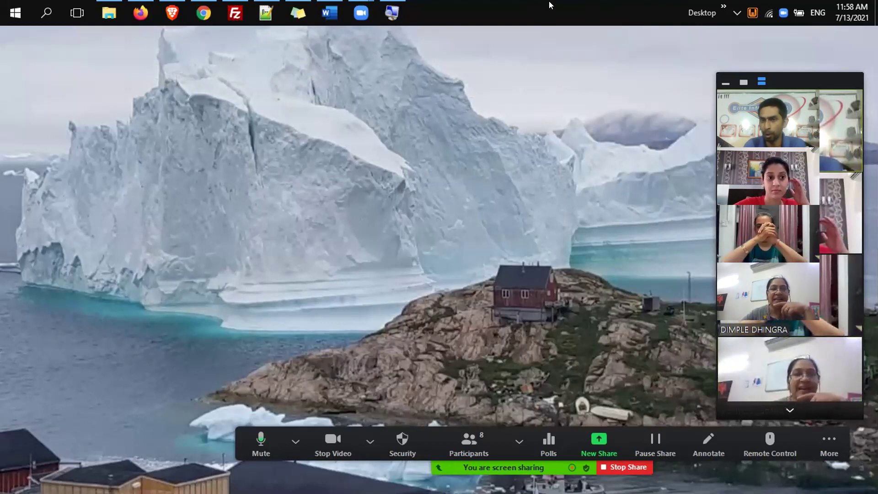
right_click(612, 1)
mouse_move(630, 12)
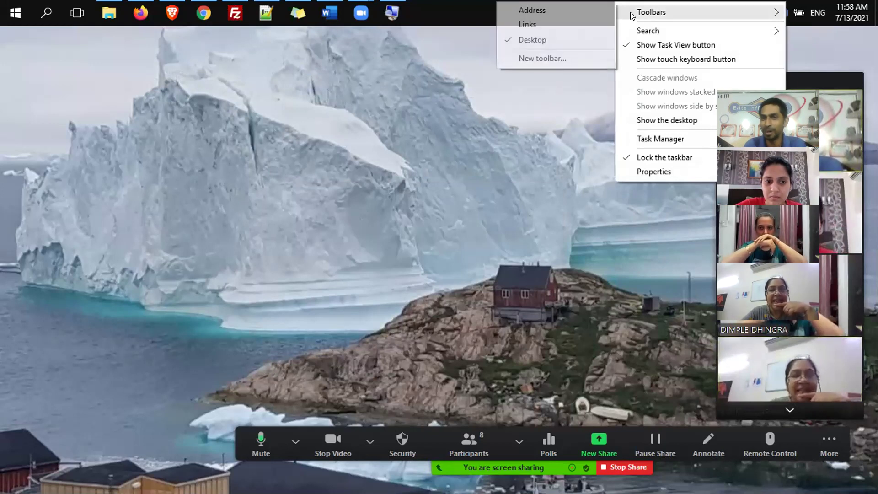
click(580, 36)
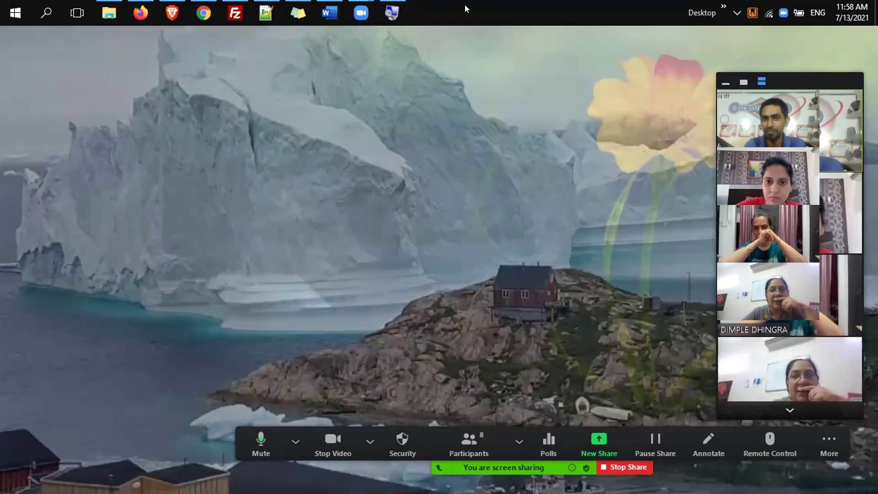
right_click(465, 7)
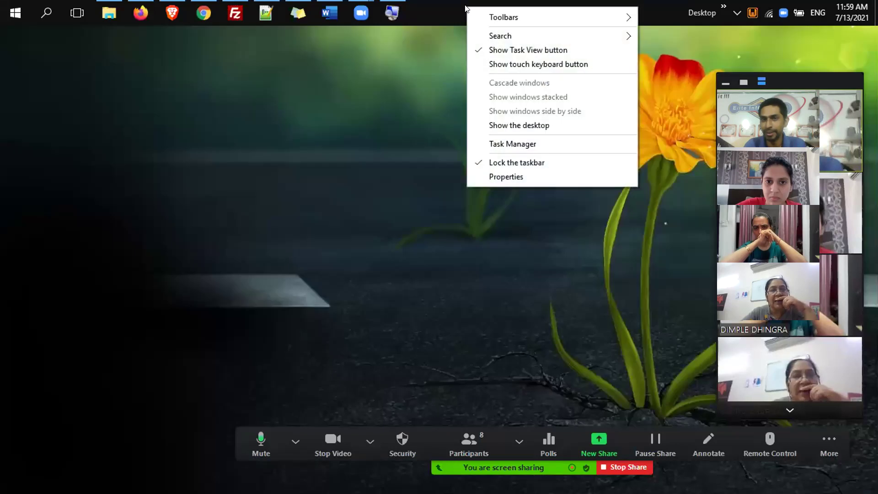
mouse_move(505, 17)
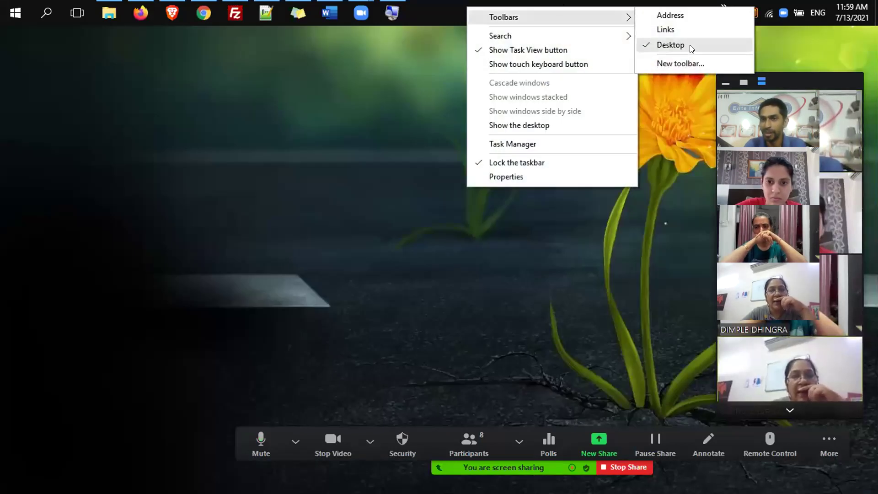
click(660, 4)
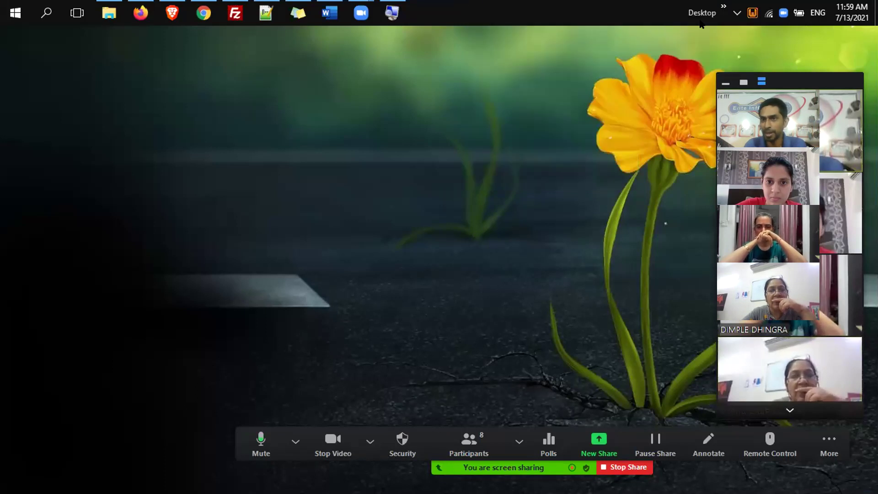
Expand the taskbar's Desktop toolbar to look through the list of desktop items, and close the list again
click(723, 12)
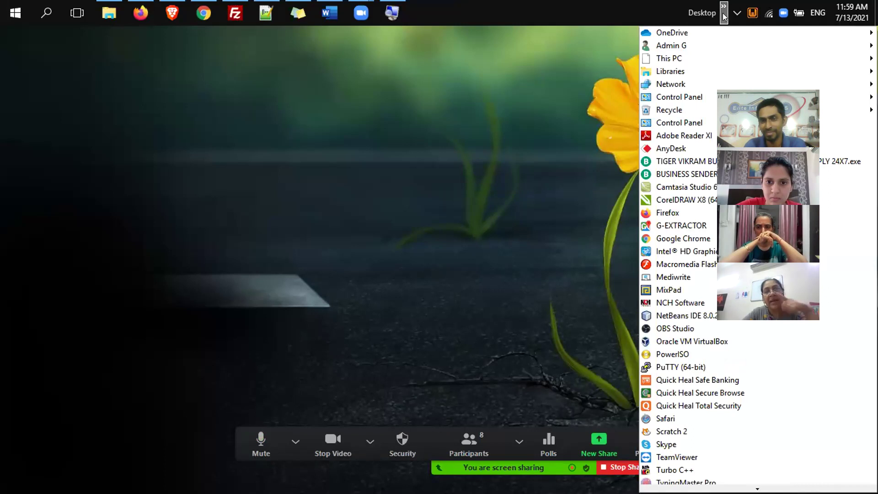
click(662, 4)
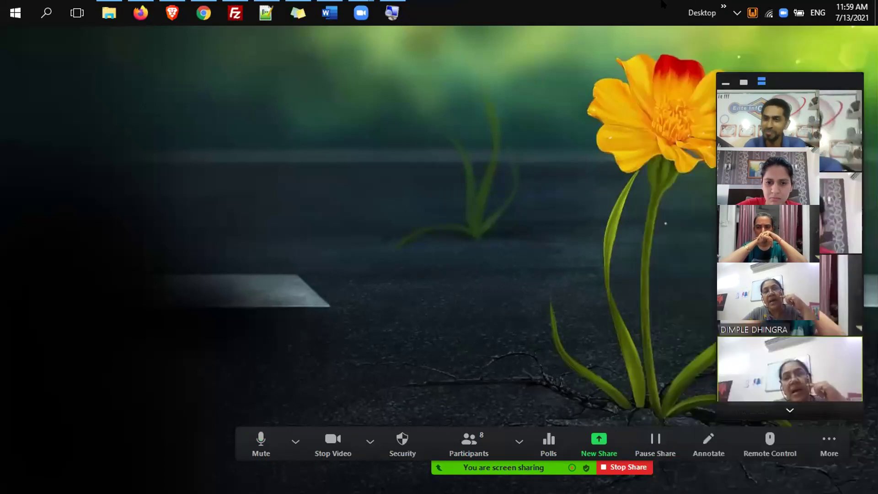
click(723, 7)
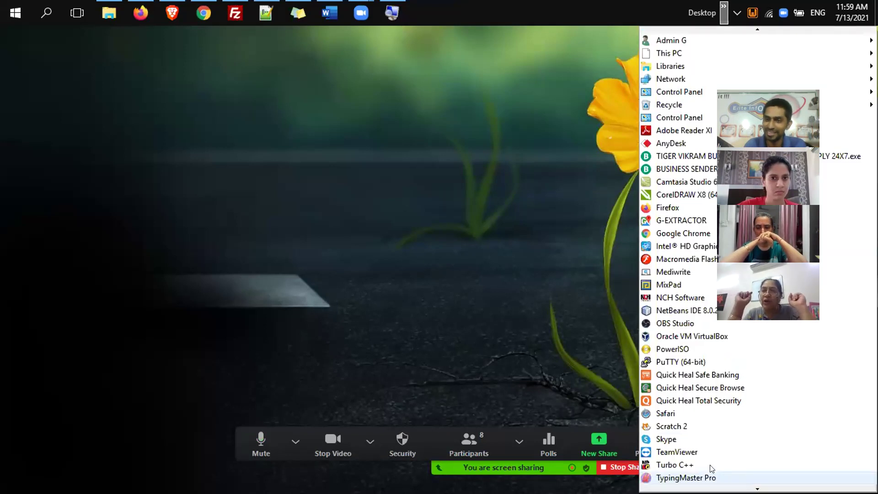
click(447, 261)
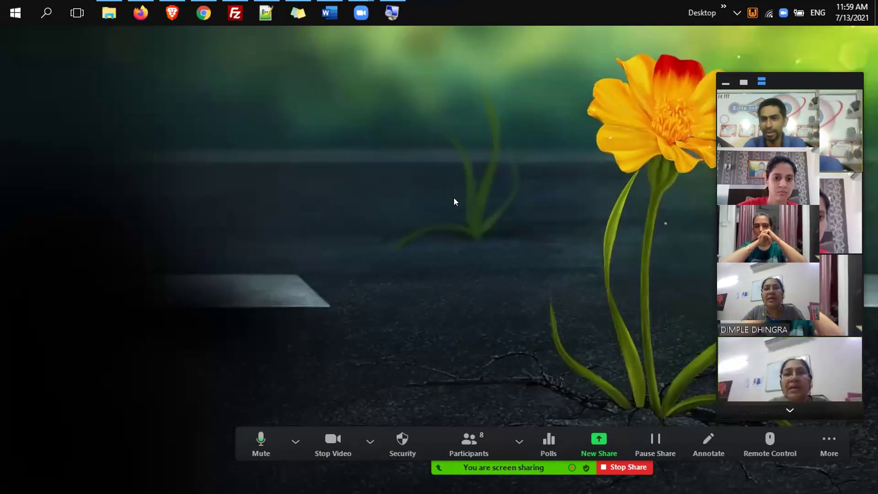
click(723, 7)
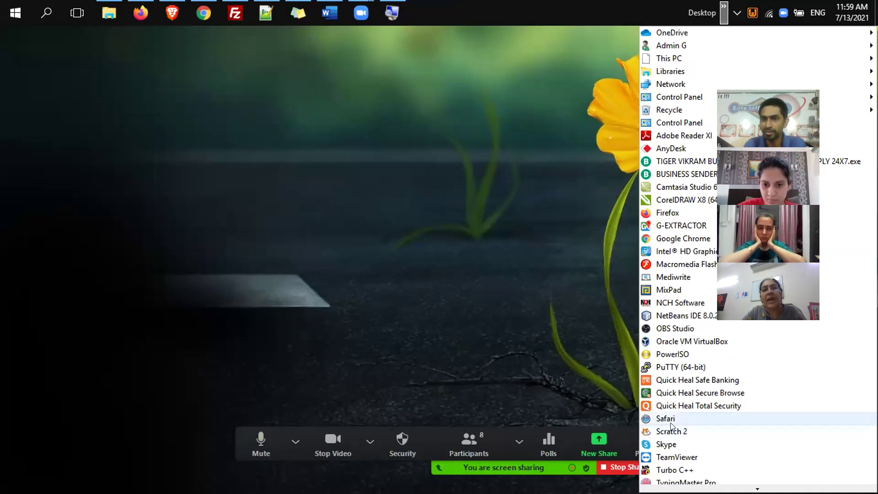
click(587, 355)
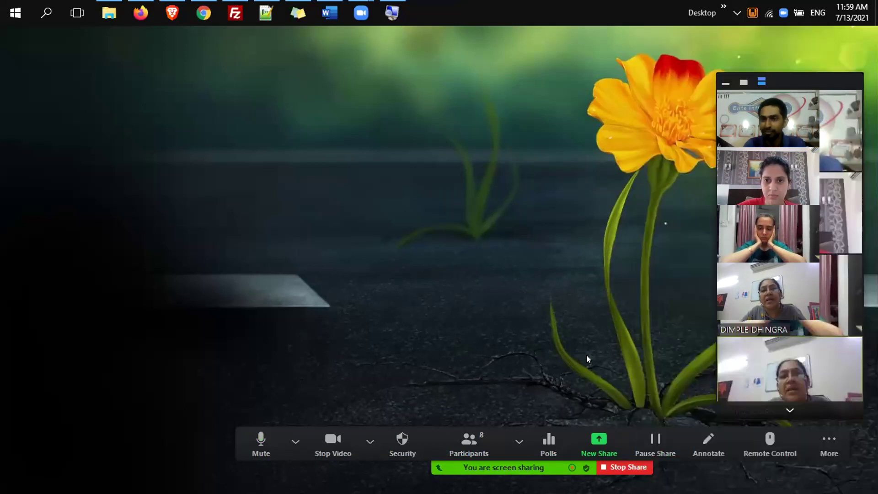